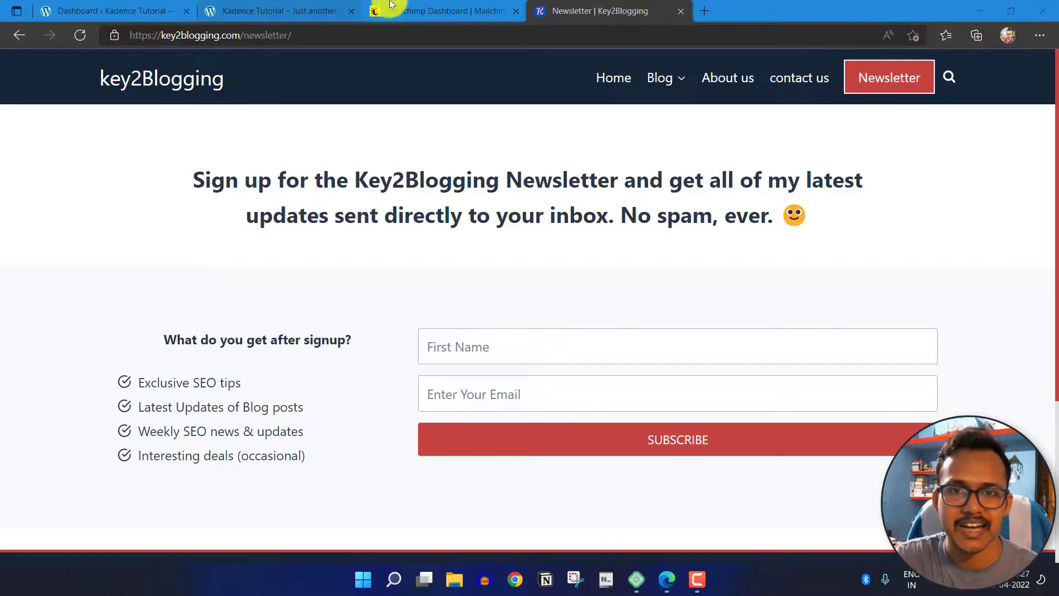
- Look at the Mailchimp dashboard, then switch to the WordPress admin and list only the active plugins
click(435, 6)
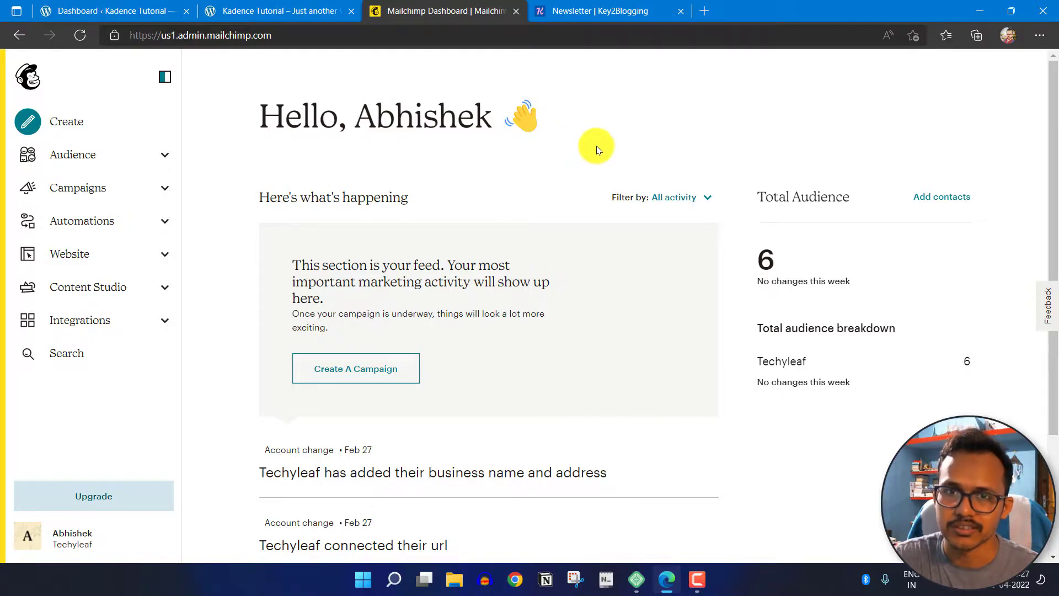
click(146, 10)
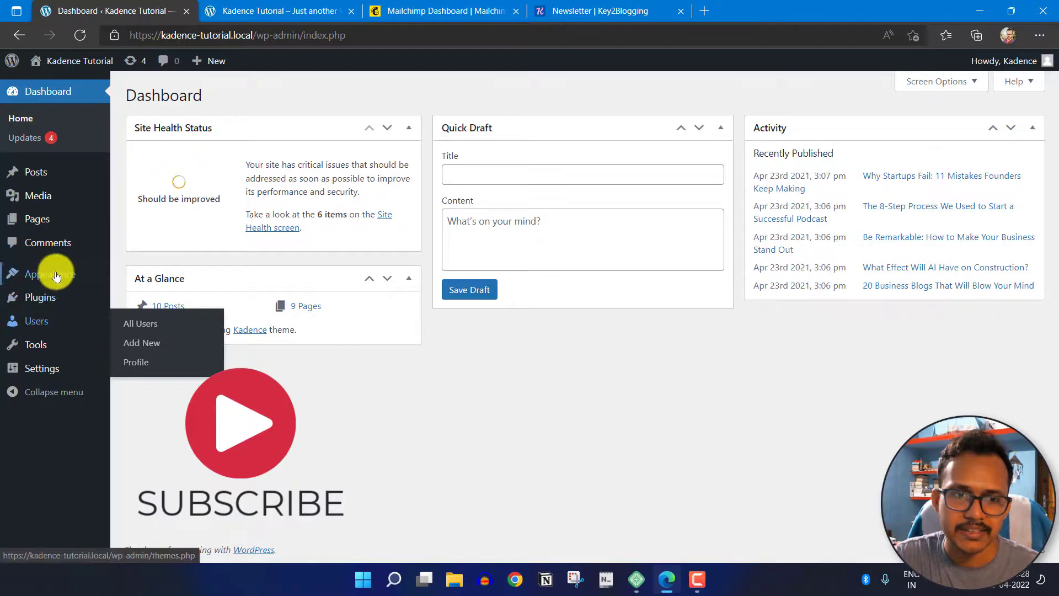
click(42, 296)
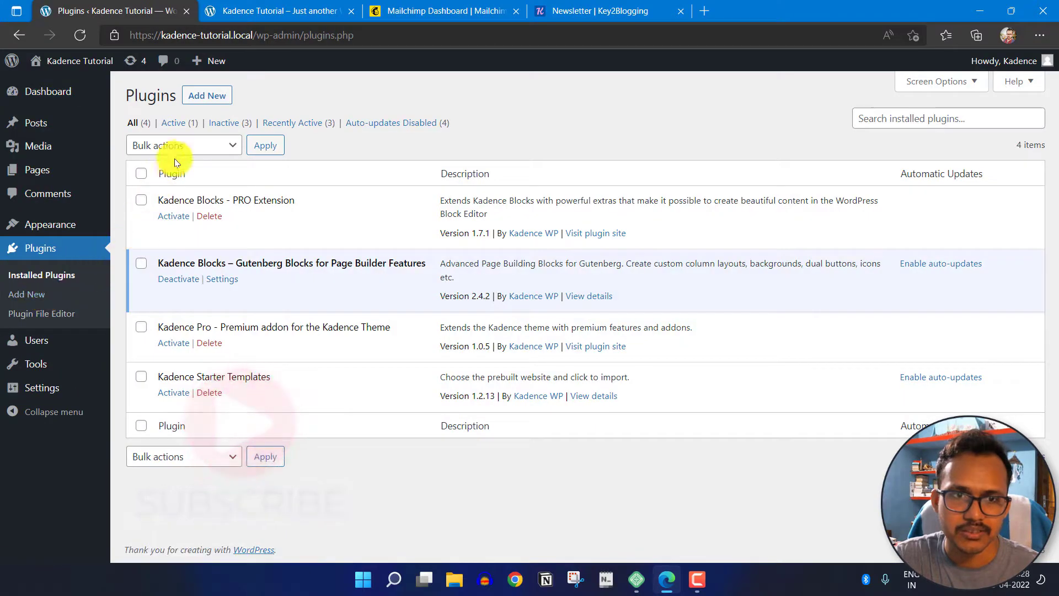
click(175, 122)
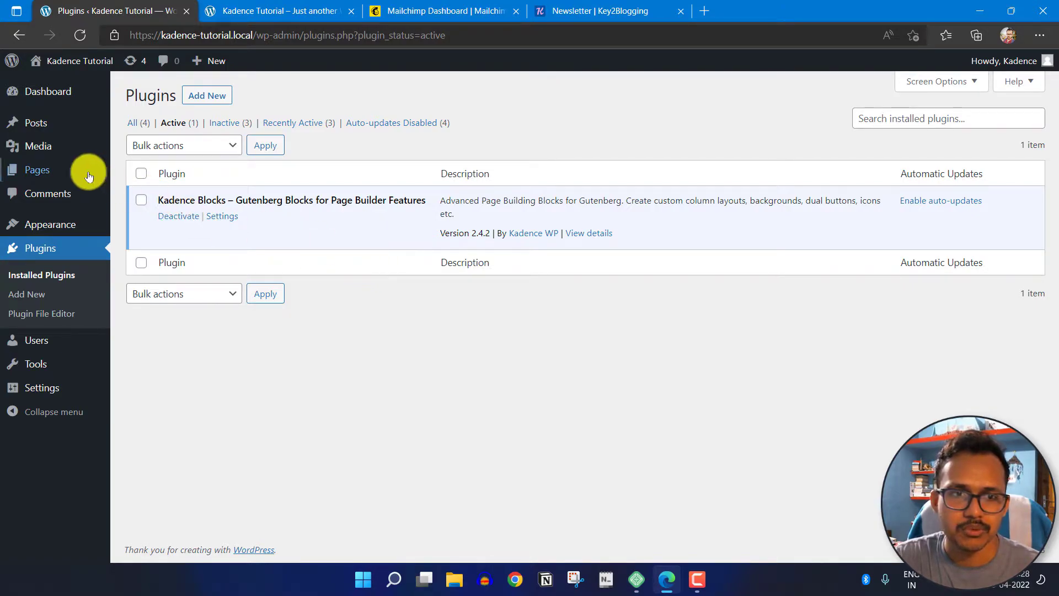
- Add a new WordPress page and title it "Newsletter"
mouse_move(46, 174)
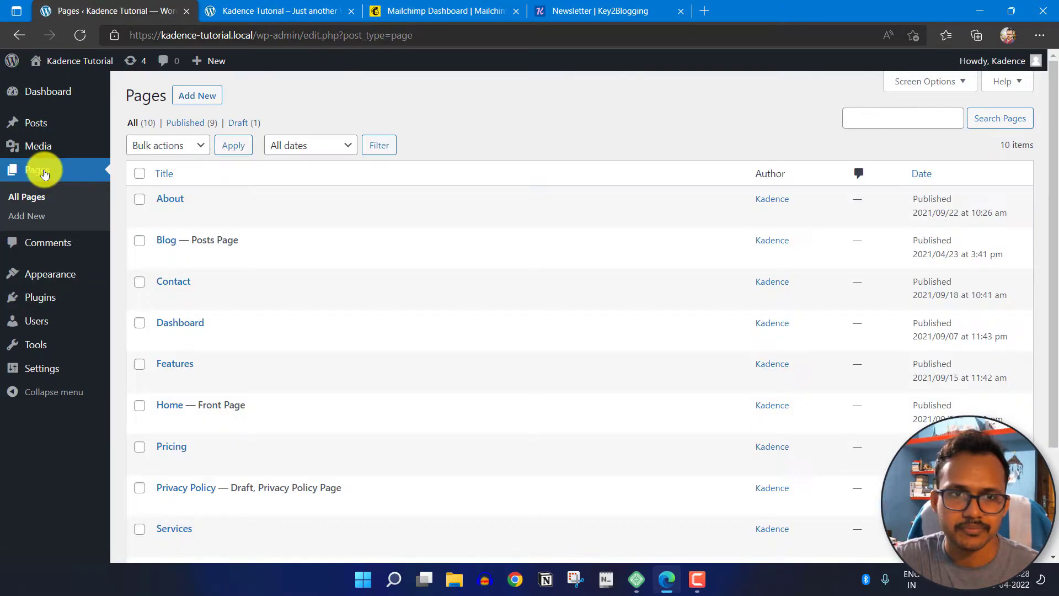
click(185, 106)
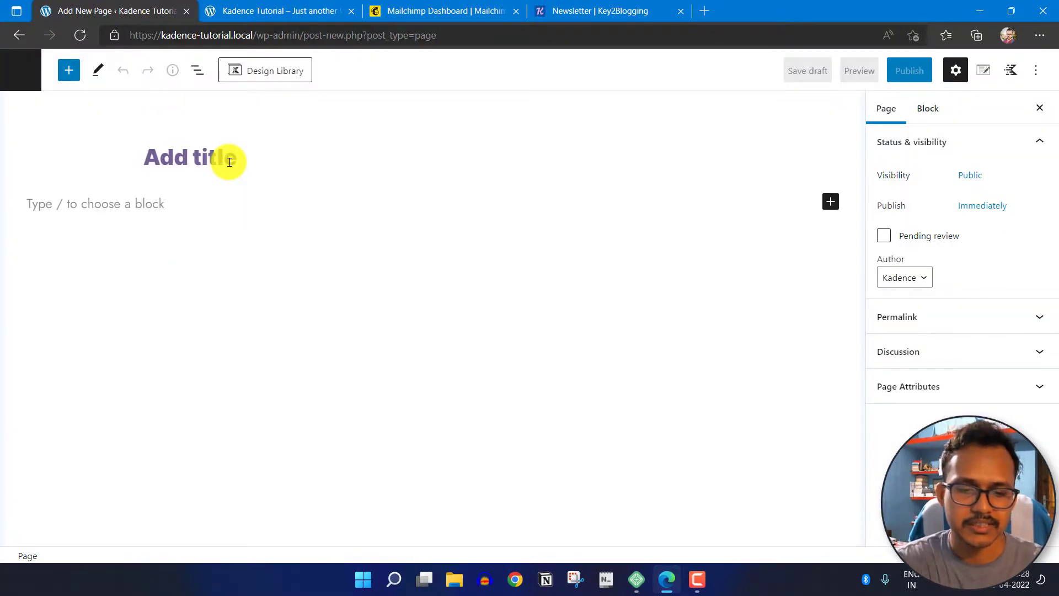
text(Newsletter)
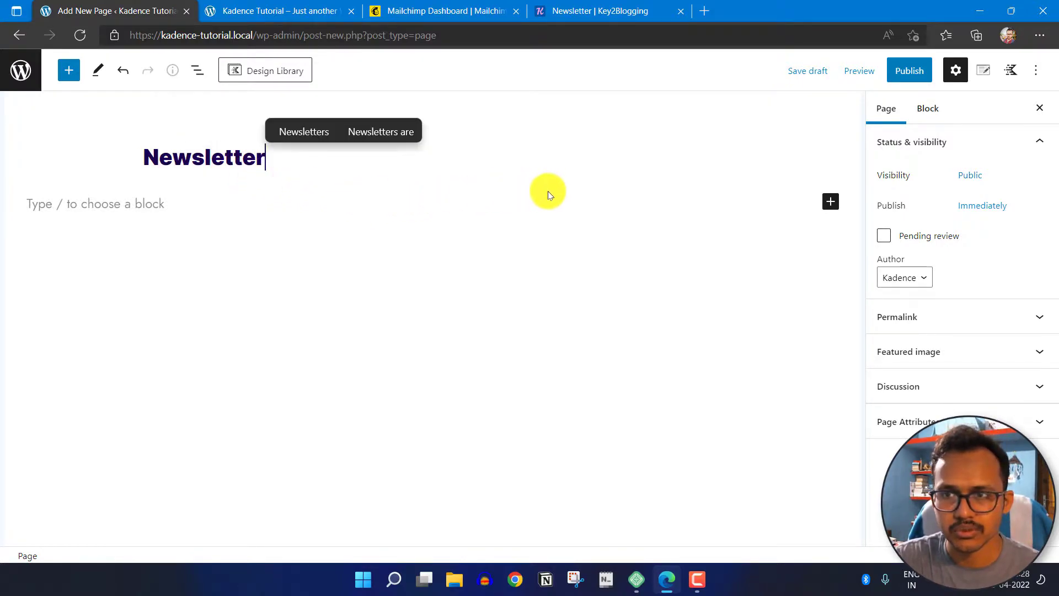
- In the page settings, disable the page title, choose the Fullwidth layout and disable the content vertical padding
click(982, 72)
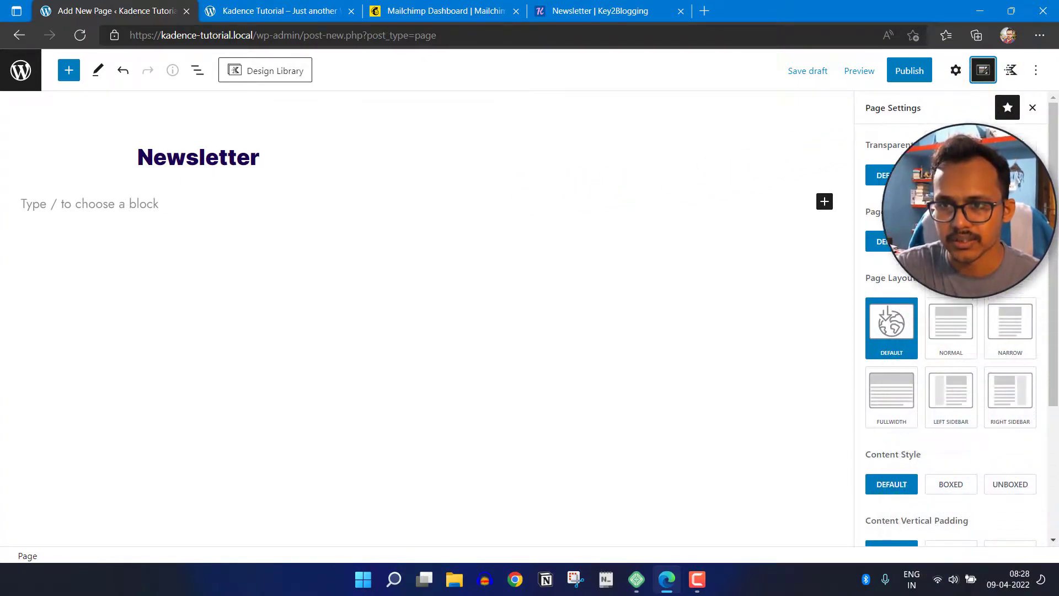
click(1012, 245)
scroll(937, 286, down, 2)
click(893, 264)
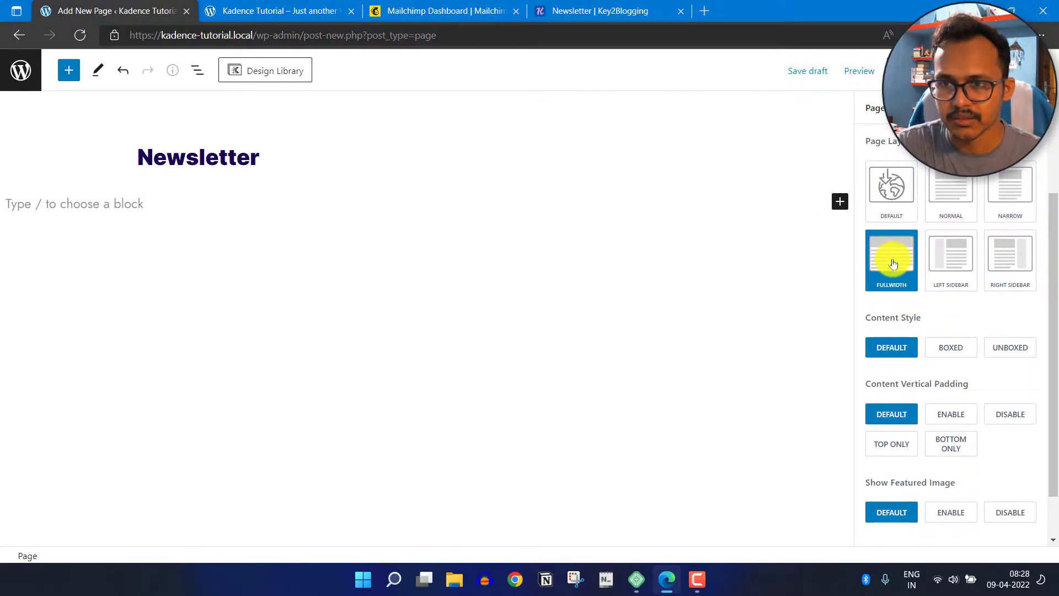
scroll(1030, 304, down, 1)
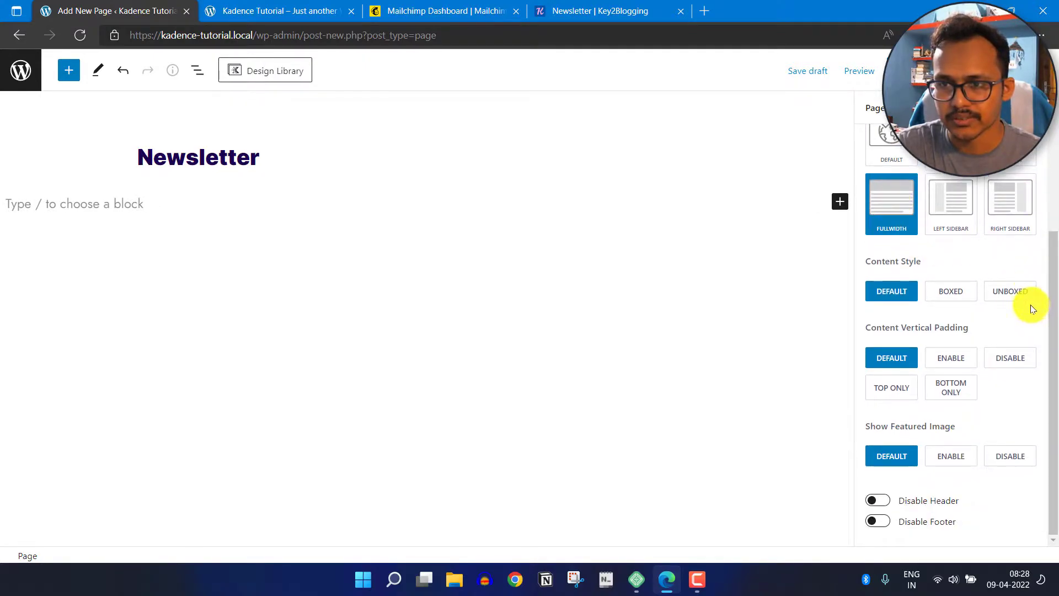
click(1005, 359)
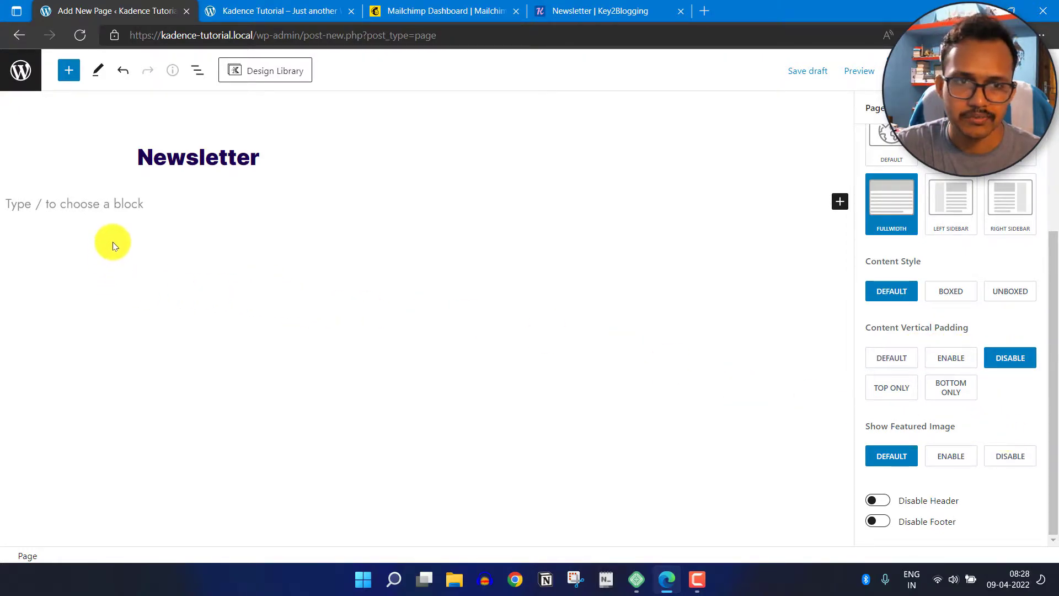
- Insert an Advanced Text block below the title with the text "Subscribe to Our Newsletter."
click(105, 199)
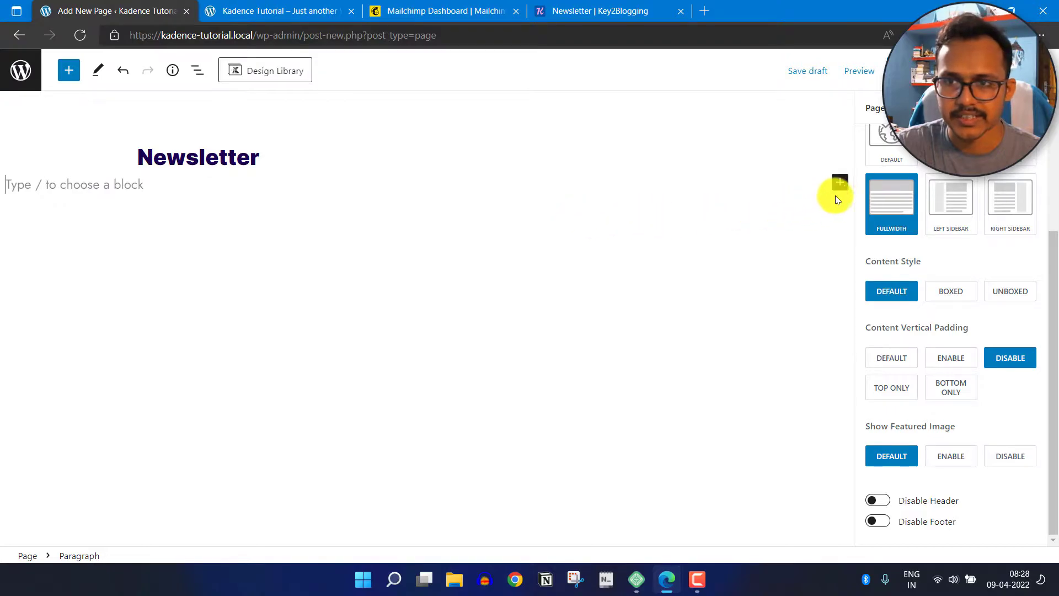
click(840, 182)
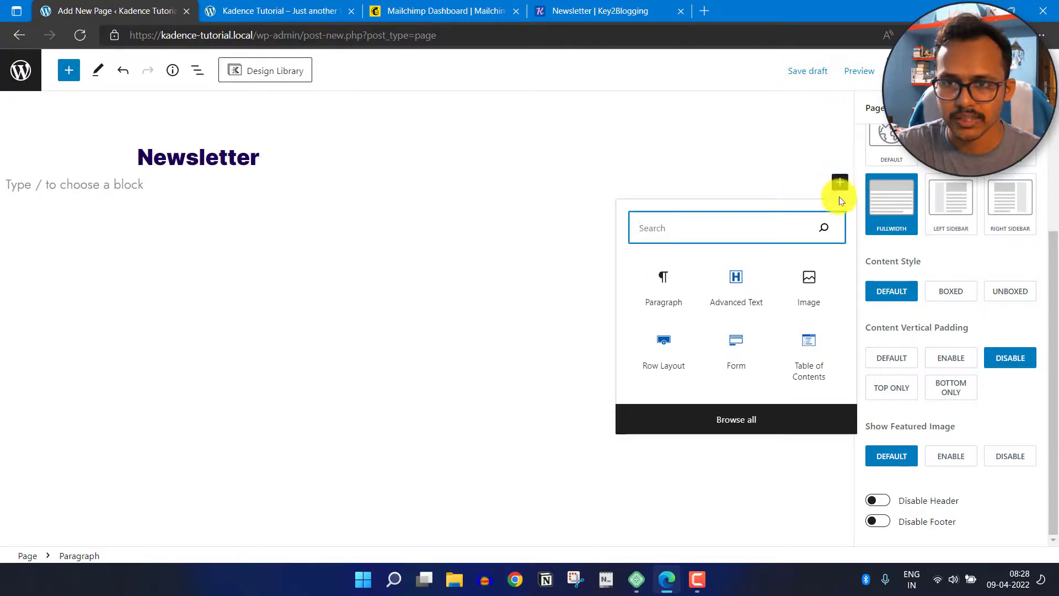
click(738, 294)
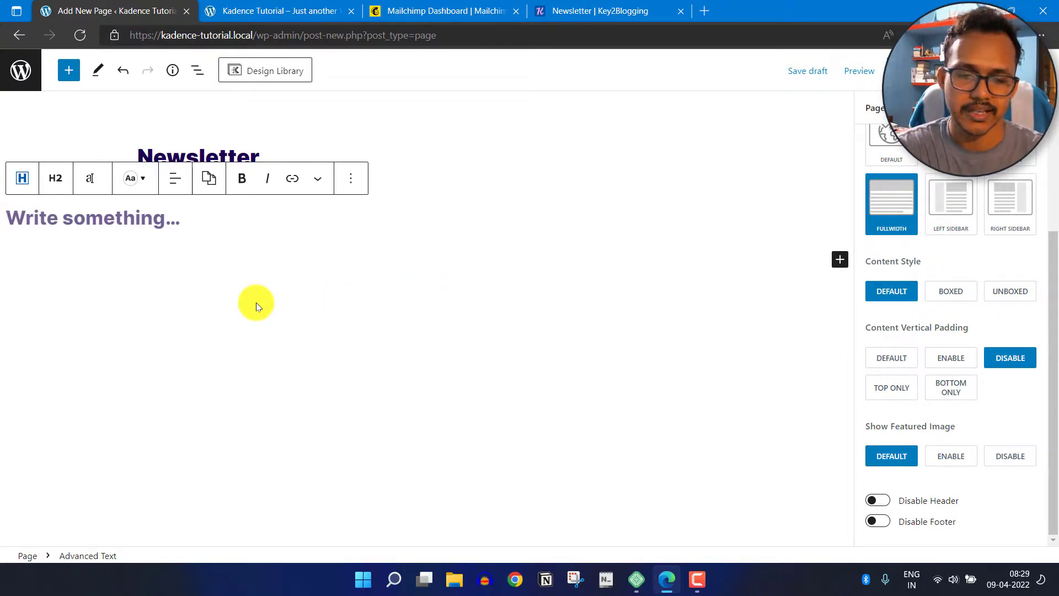
text(Sub)
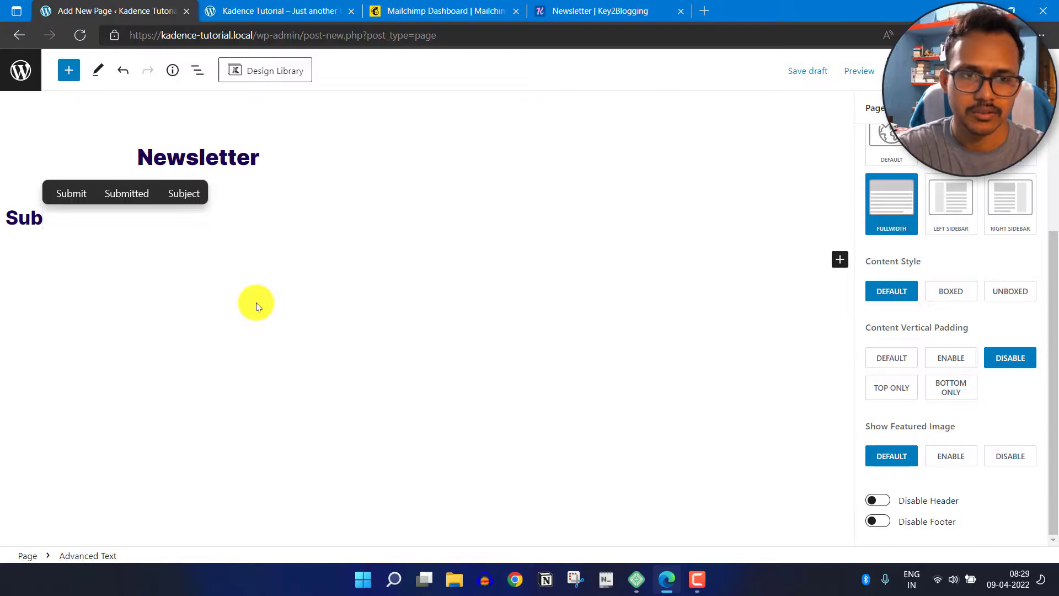
text(scribe to )
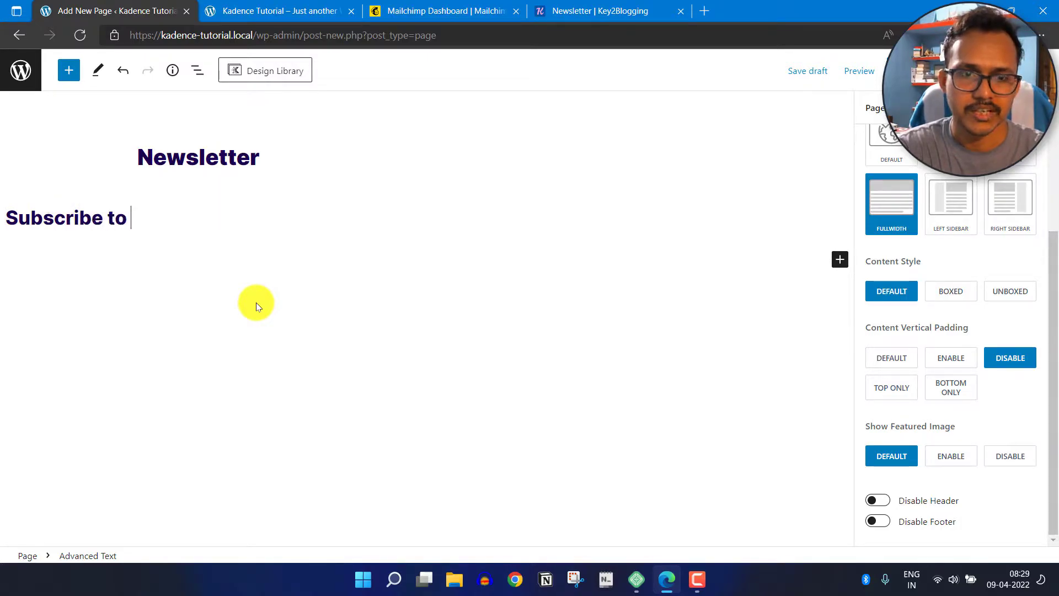
text(Our NE)
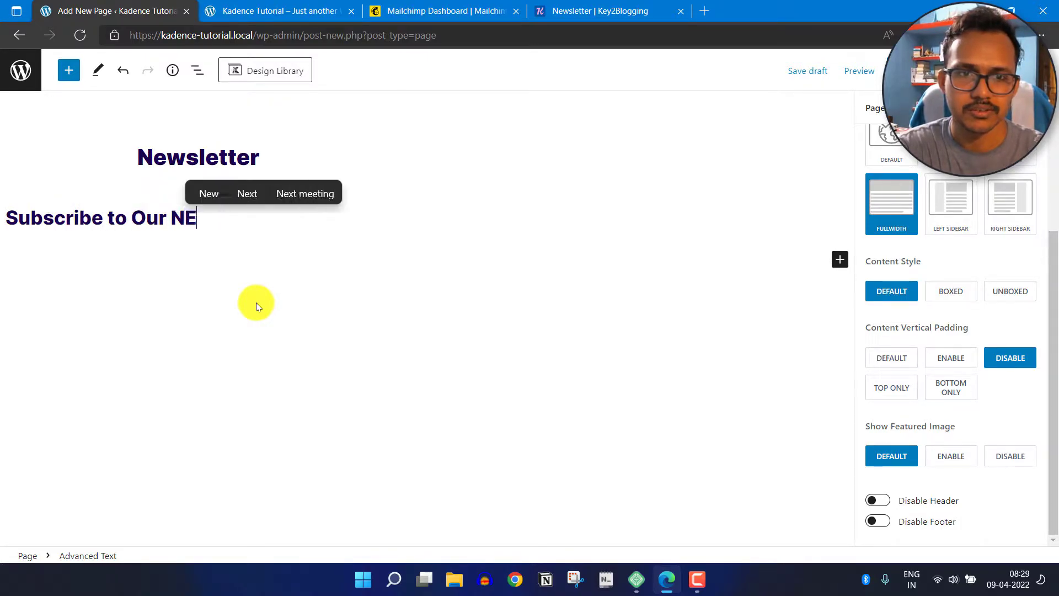
key(BackSpace)
text(ews)
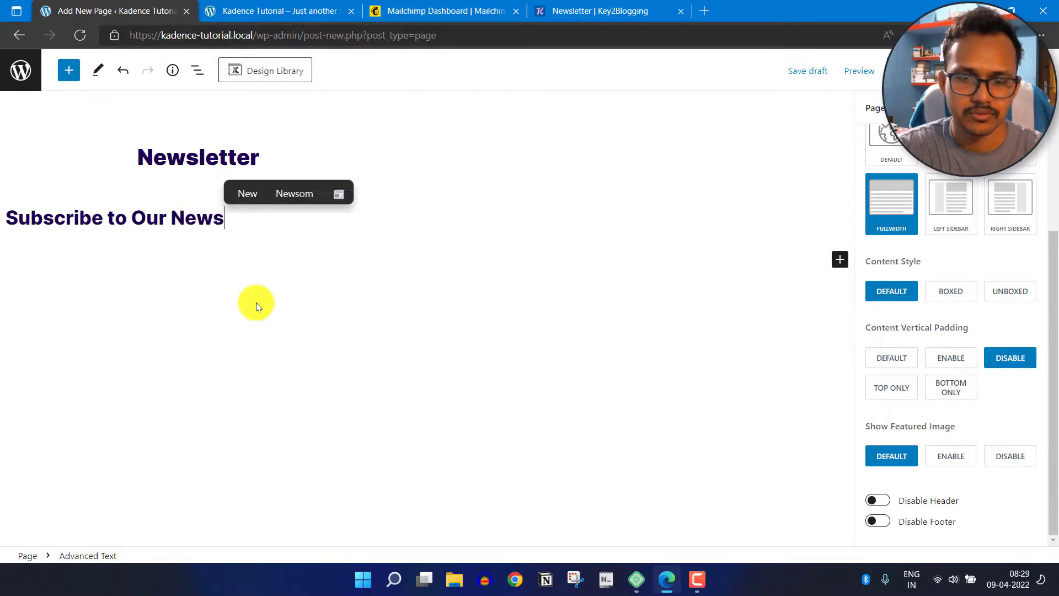
text(letter)
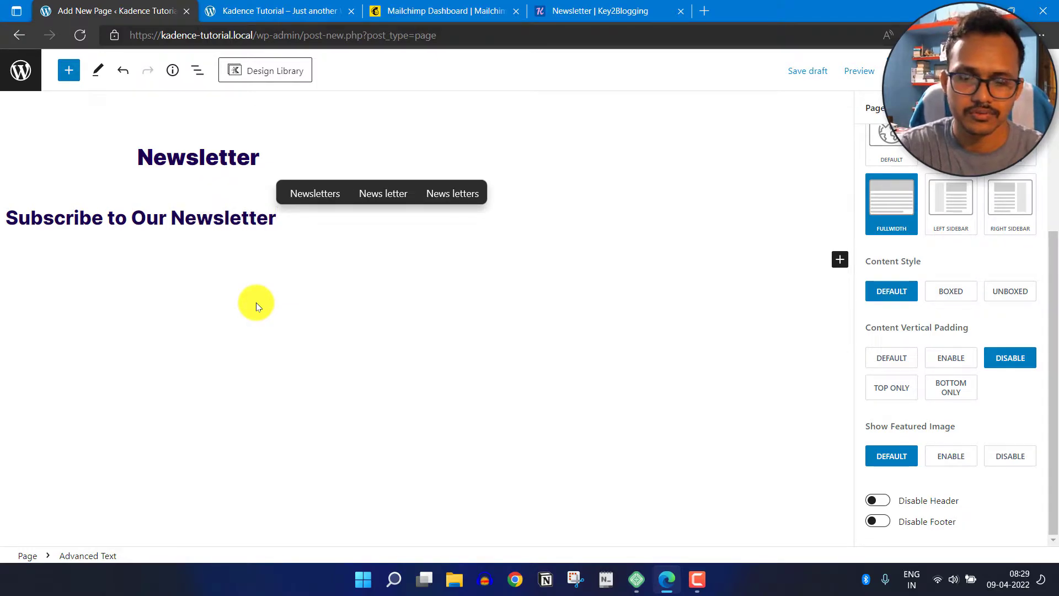
text(.)
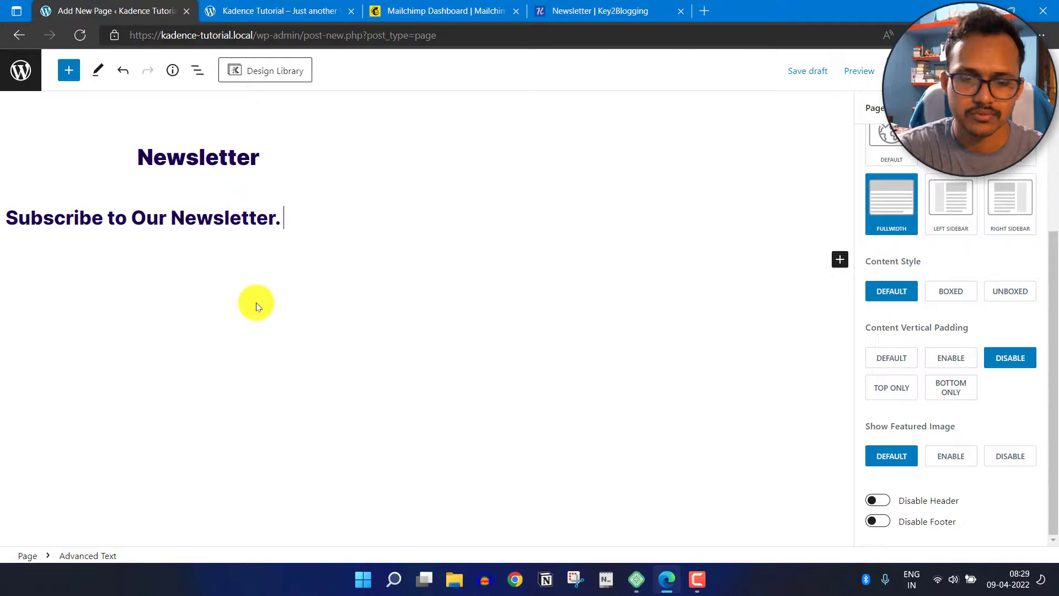
- Center the "Subscribe to Our Newsletter." heading and set its font size to 52 px
mouse_move(260, 218)
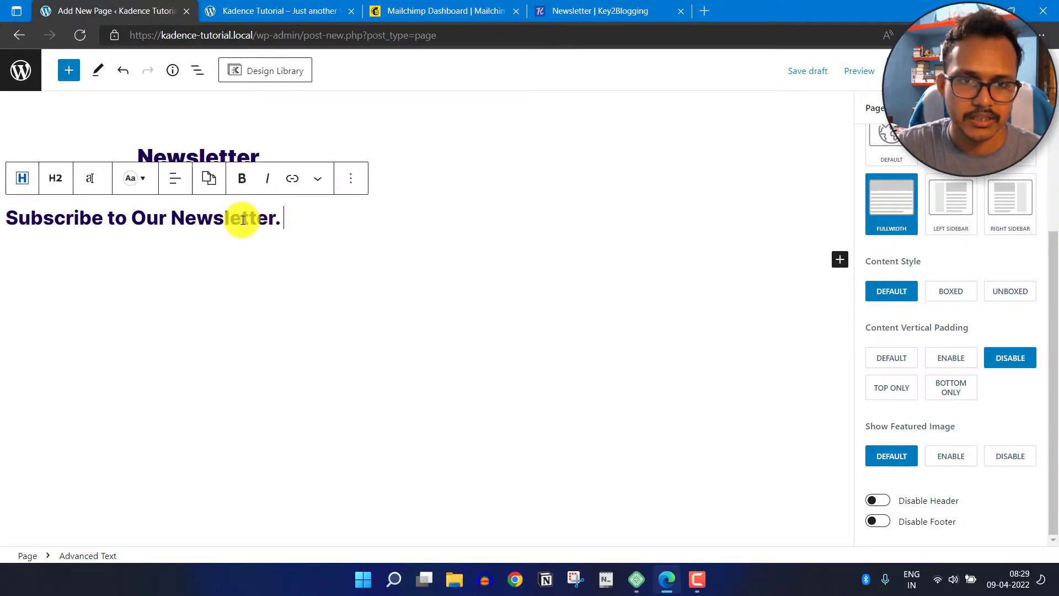
click(174, 179)
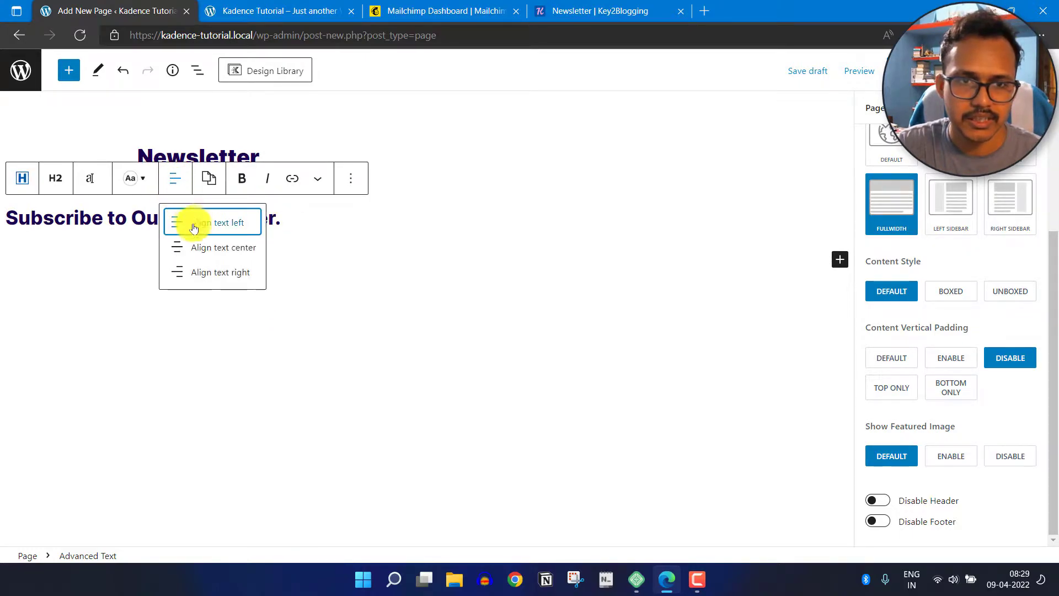
click(203, 248)
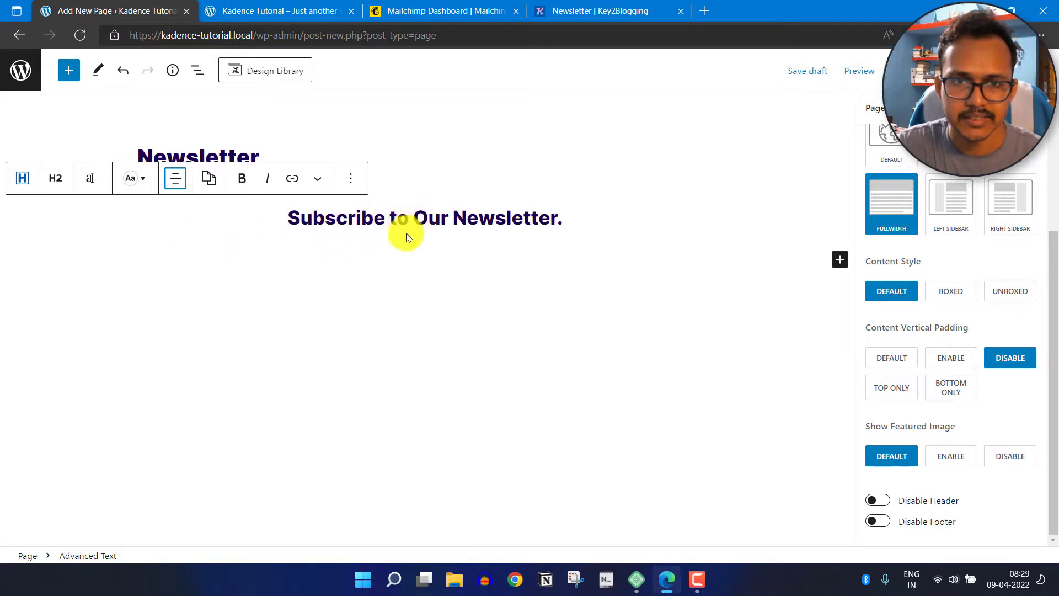
click(351, 177)
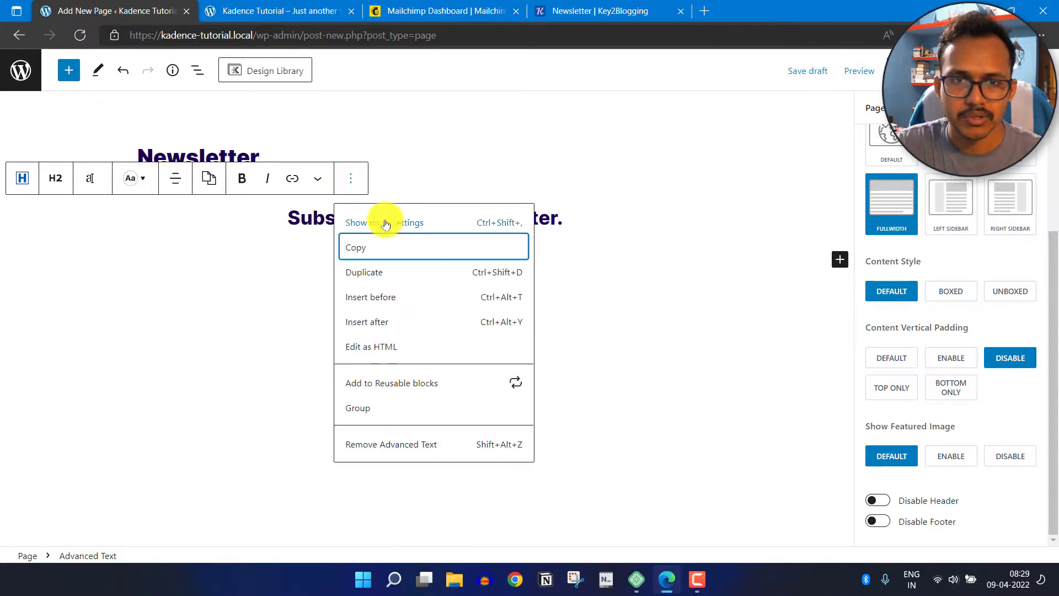
click(387, 225)
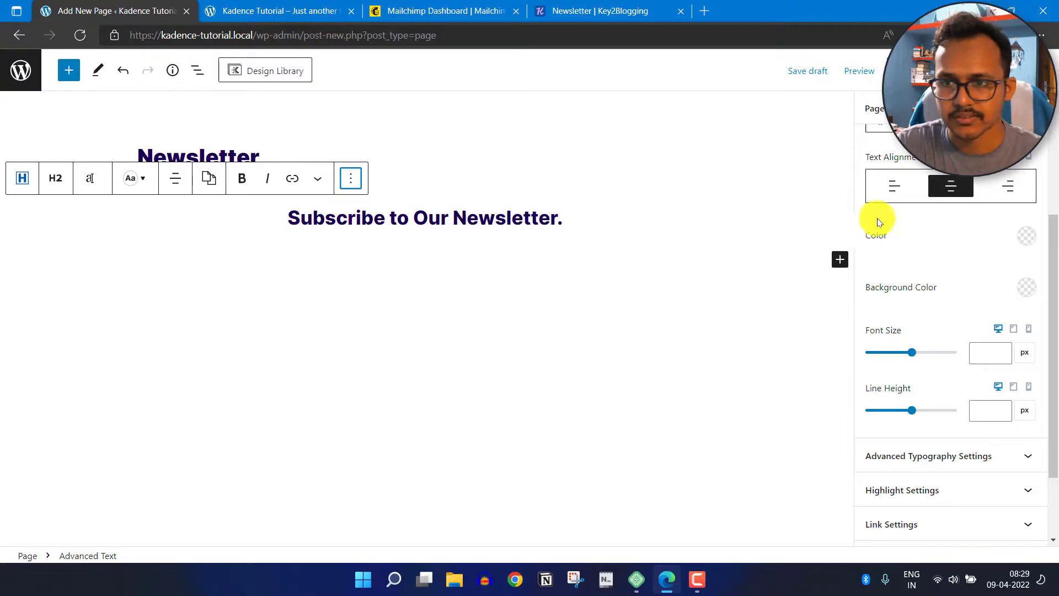
drag(918, 346, 889, 347)
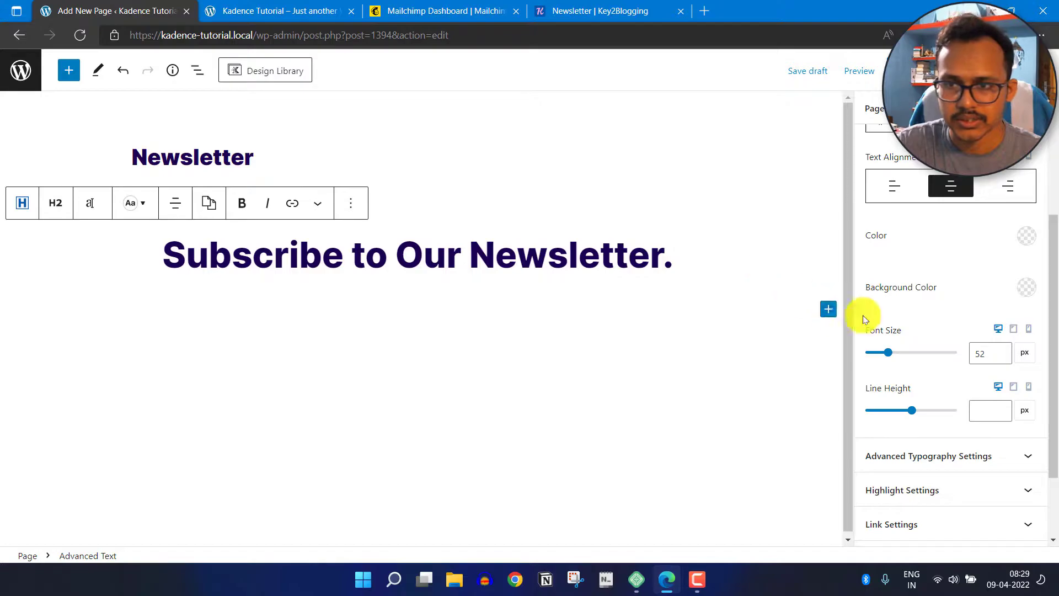
- Set the heading's top margin to 30 px in its spacing settings
scroll(929, 355, down, 2)
click(918, 461)
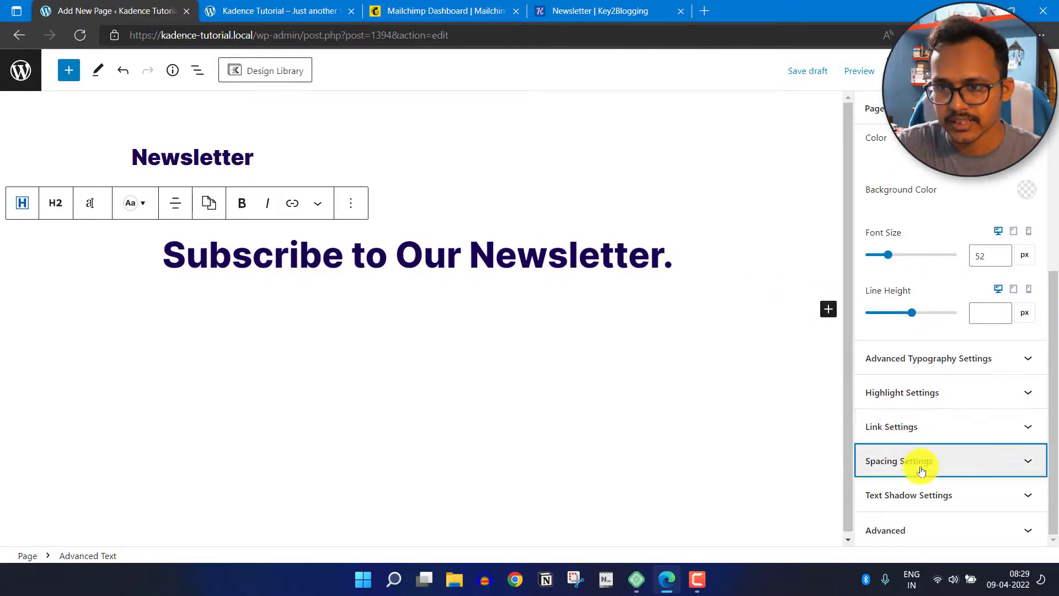
scroll(921, 450, down, 1)
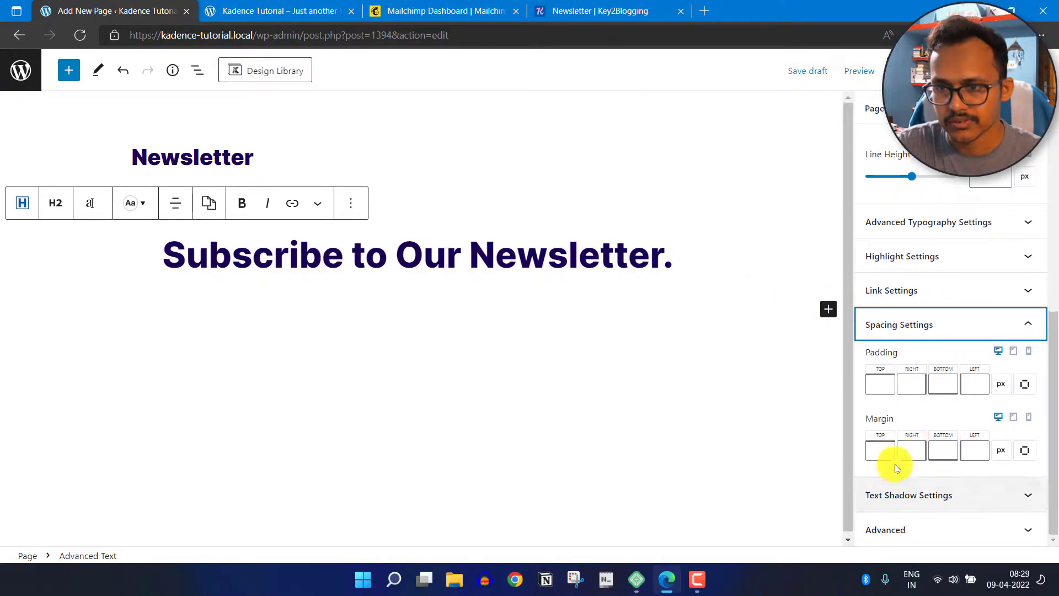
click(884, 453)
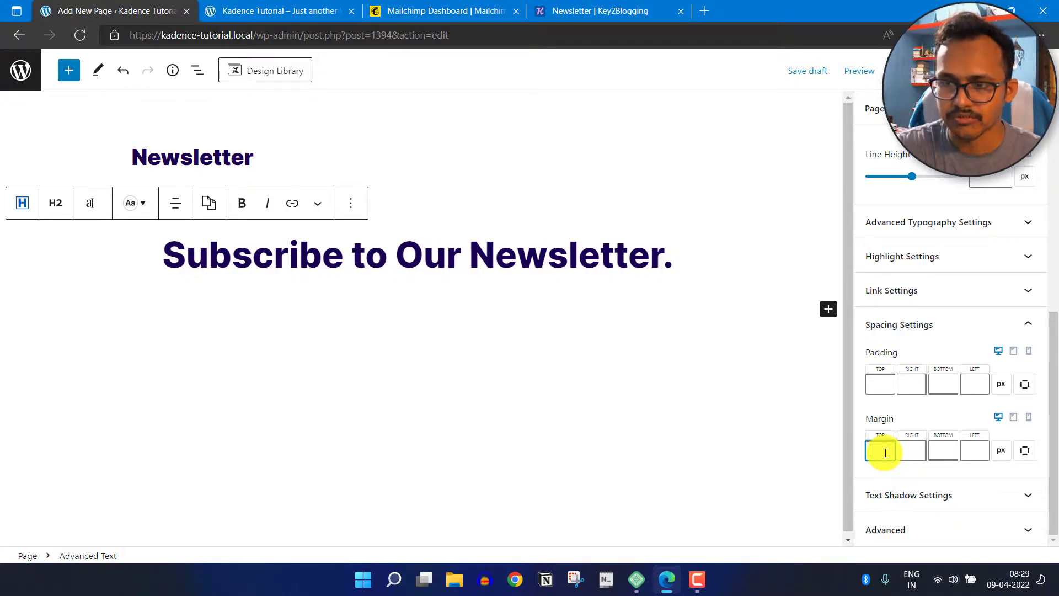
text(30)
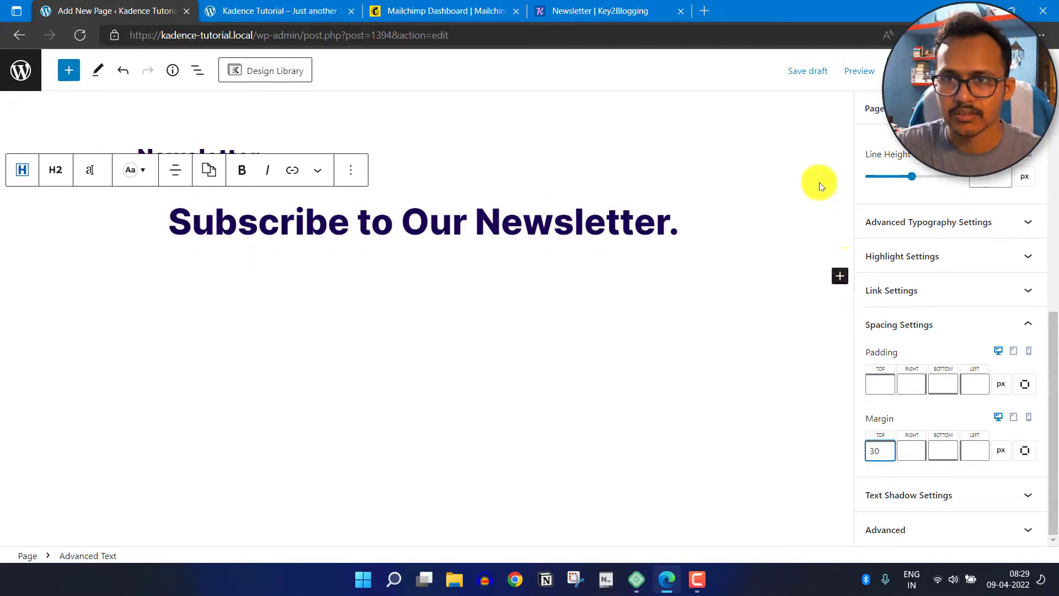
- Save the page as a draft and preview it in a new tab
click(811, 73)
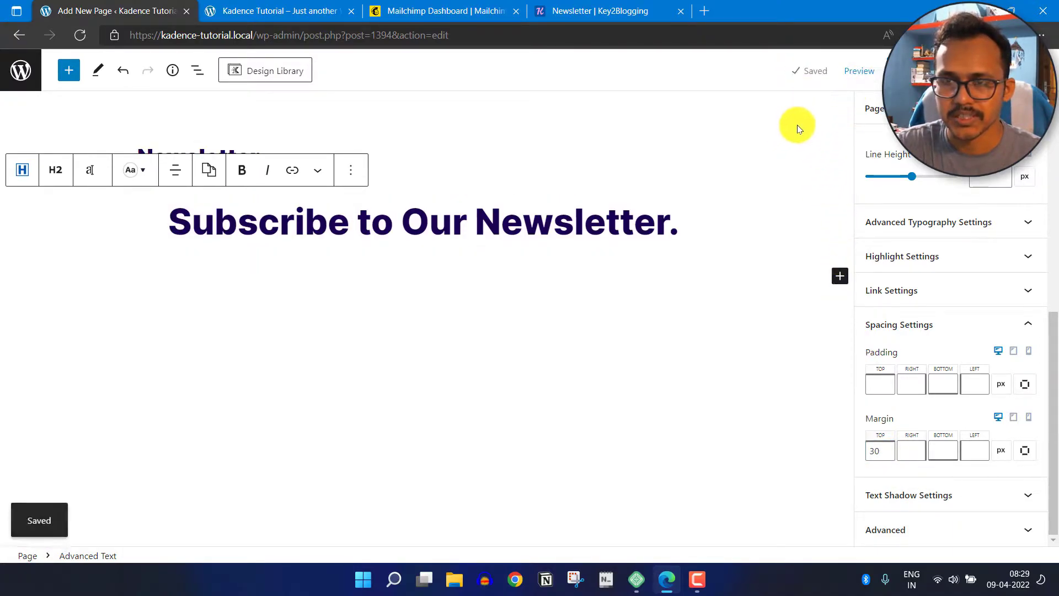
click(859, 78)
click(756, 193)
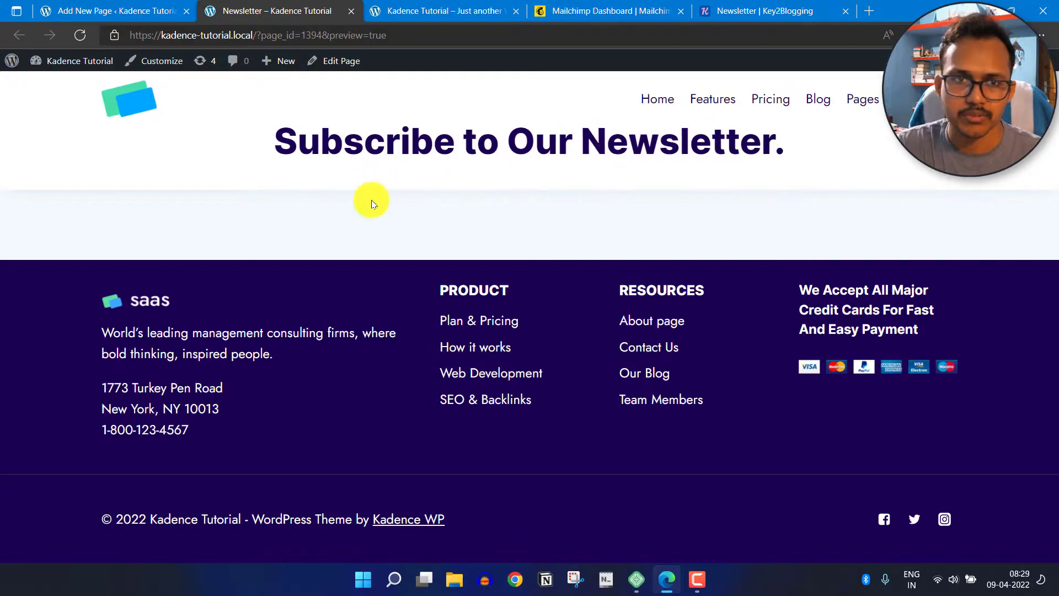
- Return to the page editor and set the heading's top margin to 55 px
click(131, 17)
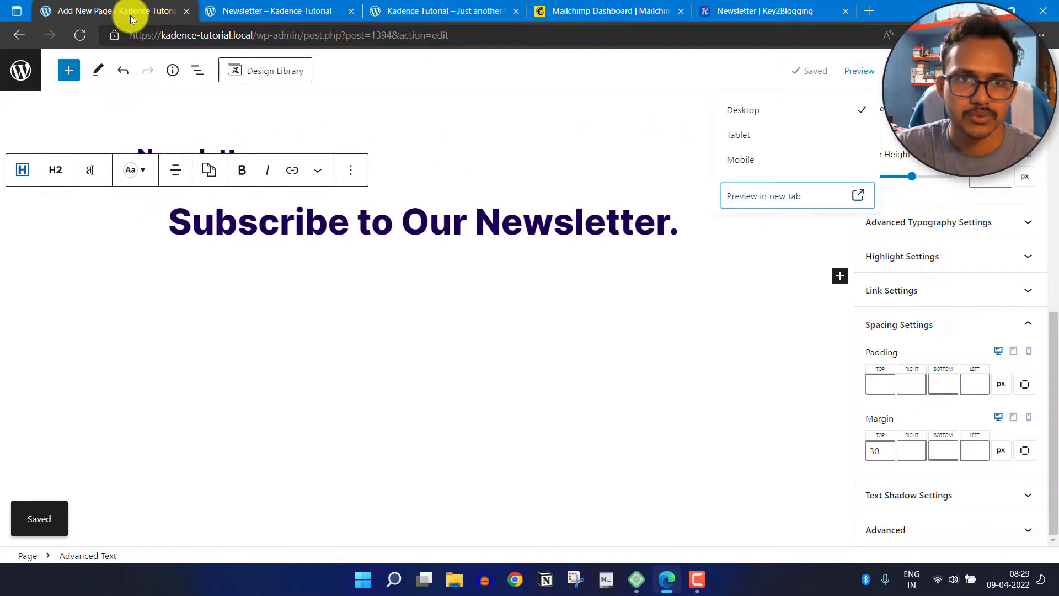
double_click(884, 453)
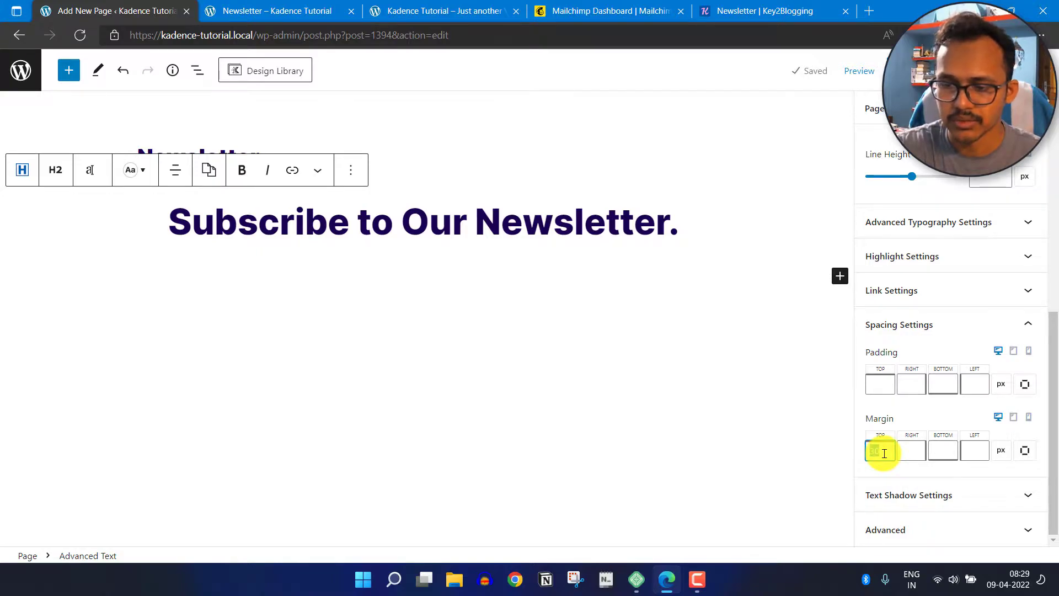
text(55)
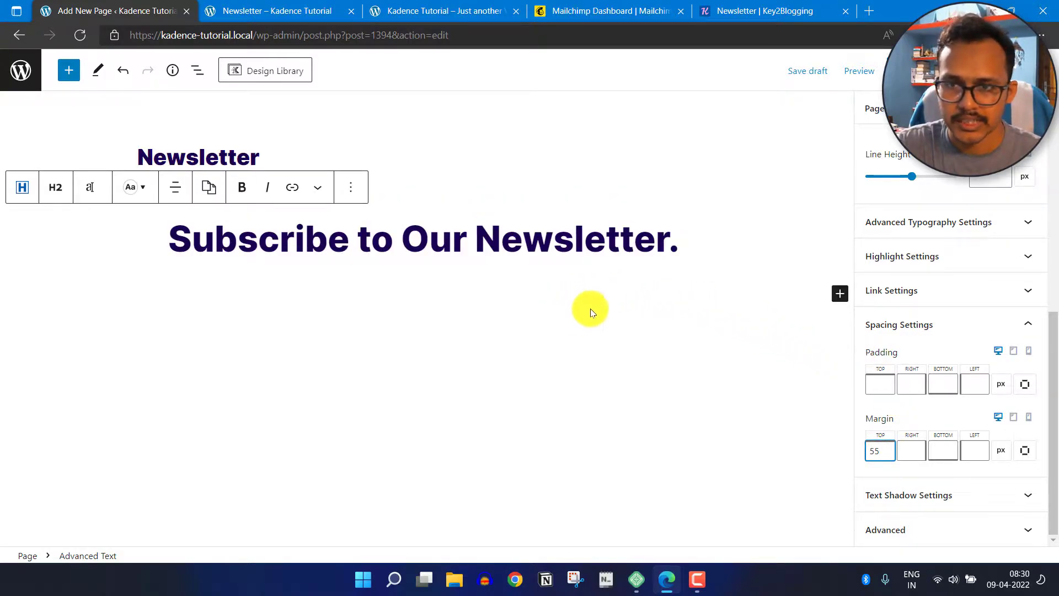
- Add an Advanced Text block below the heading and check the wording on the Key2Blogging newsletter page for reference
click(839, 298)
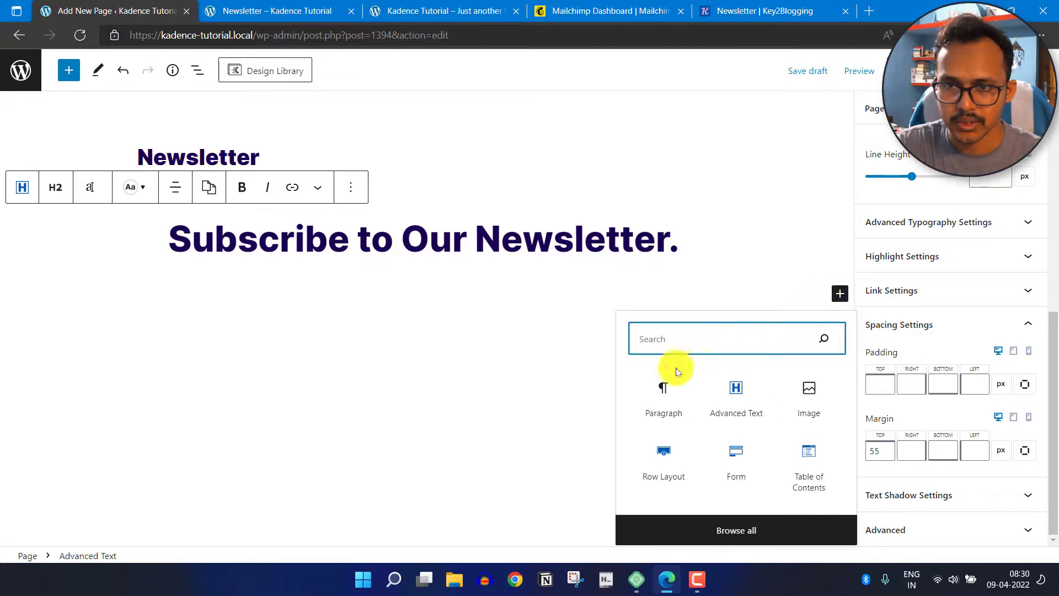
click(717, 408)
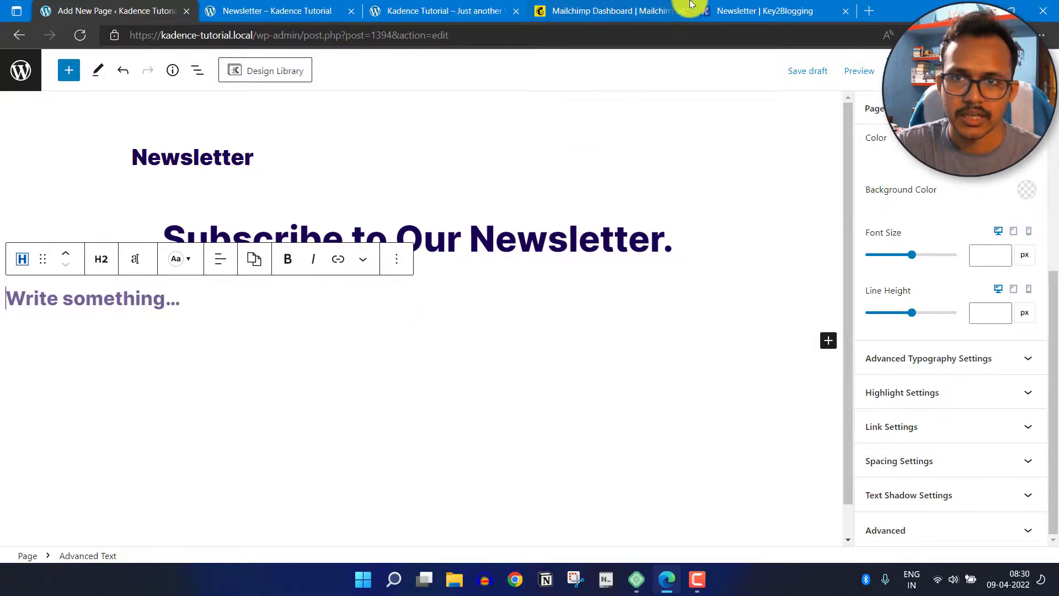
click(811, 12)
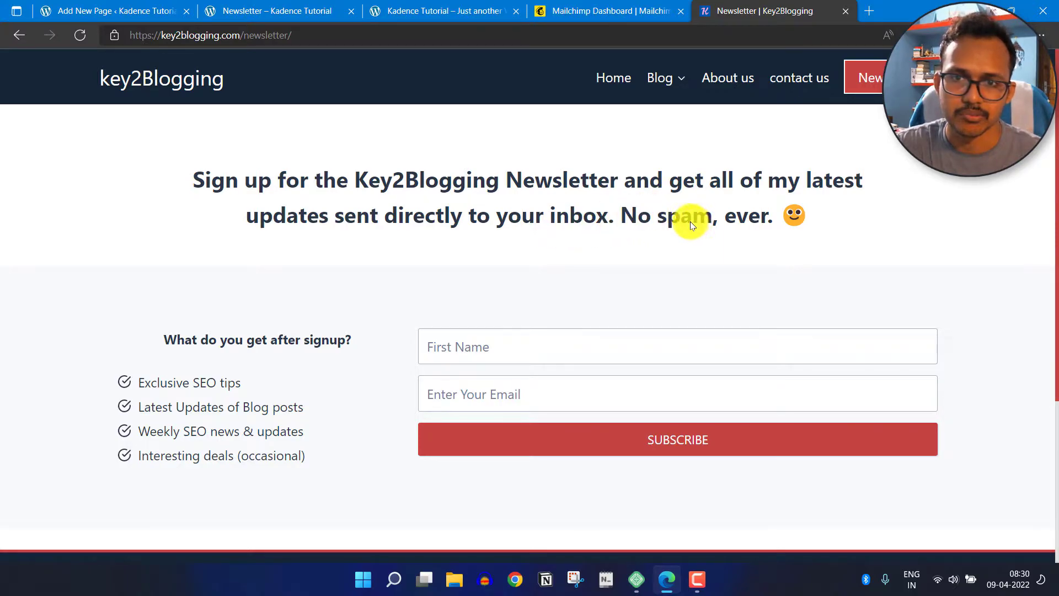
click(66, 10)
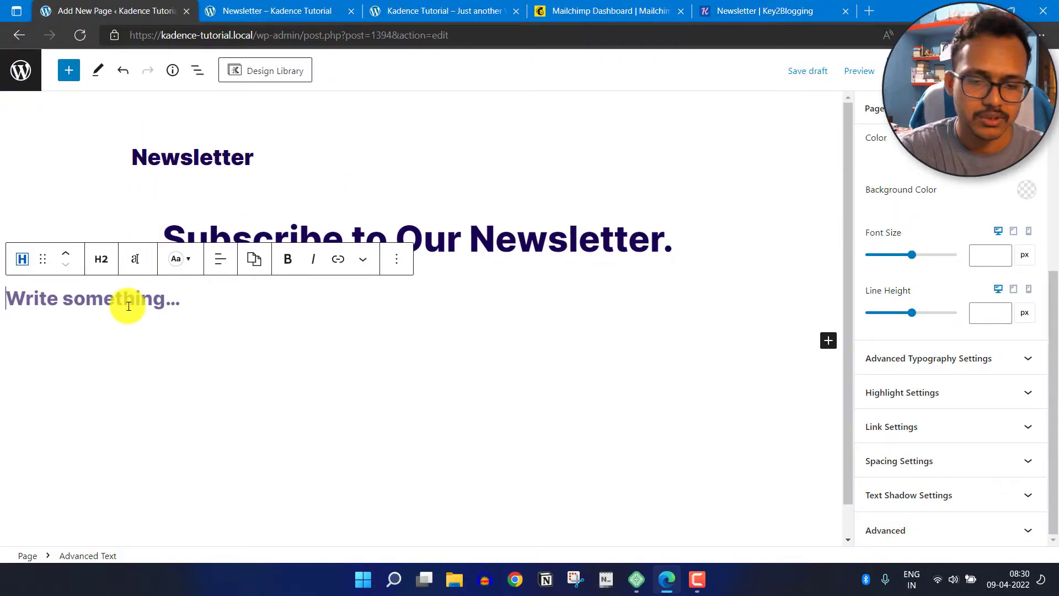
- Enter "Here, You will get all the latest updates to your Inbox. No spam ever." in the new text block
text(Here,)
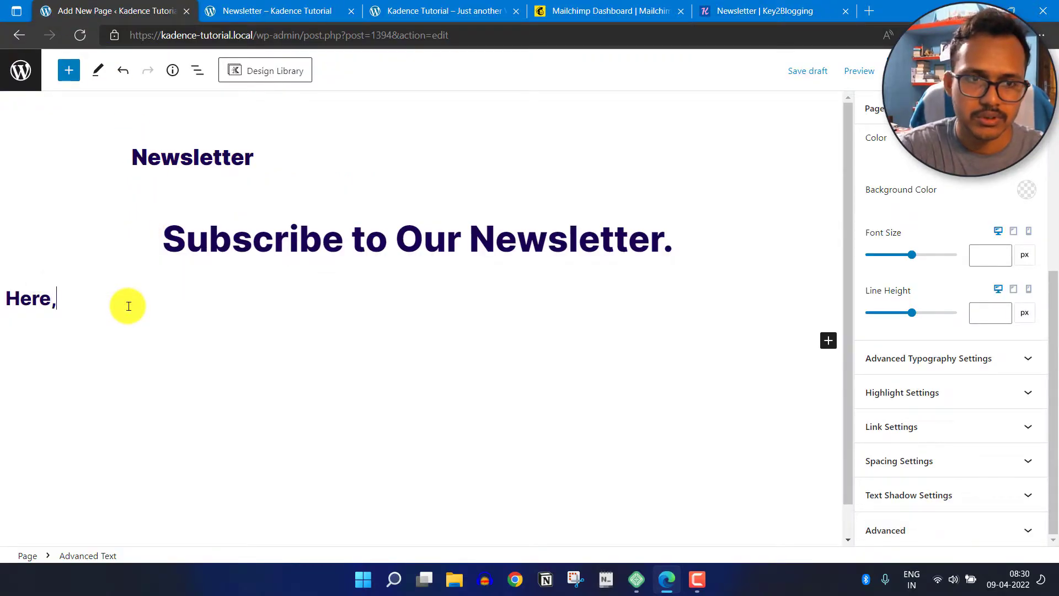
text( You w)
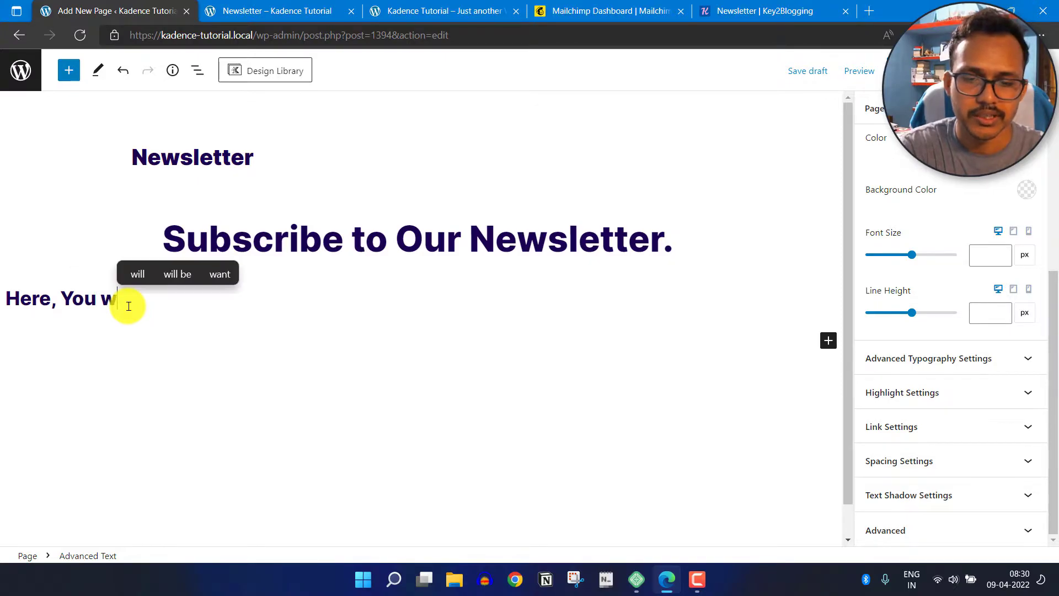
text(ill get a)
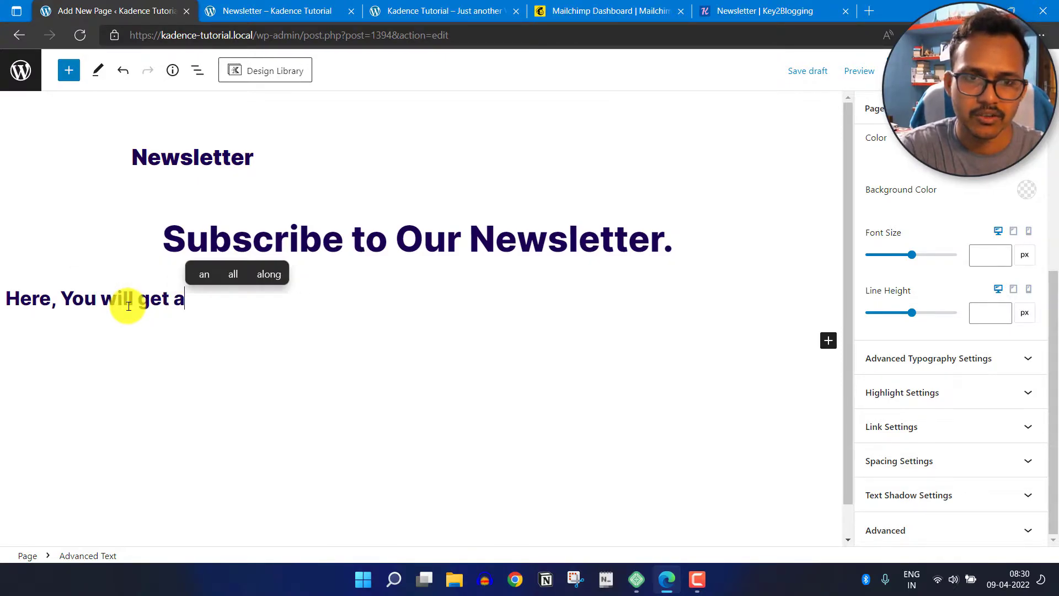
text(ll the latest)
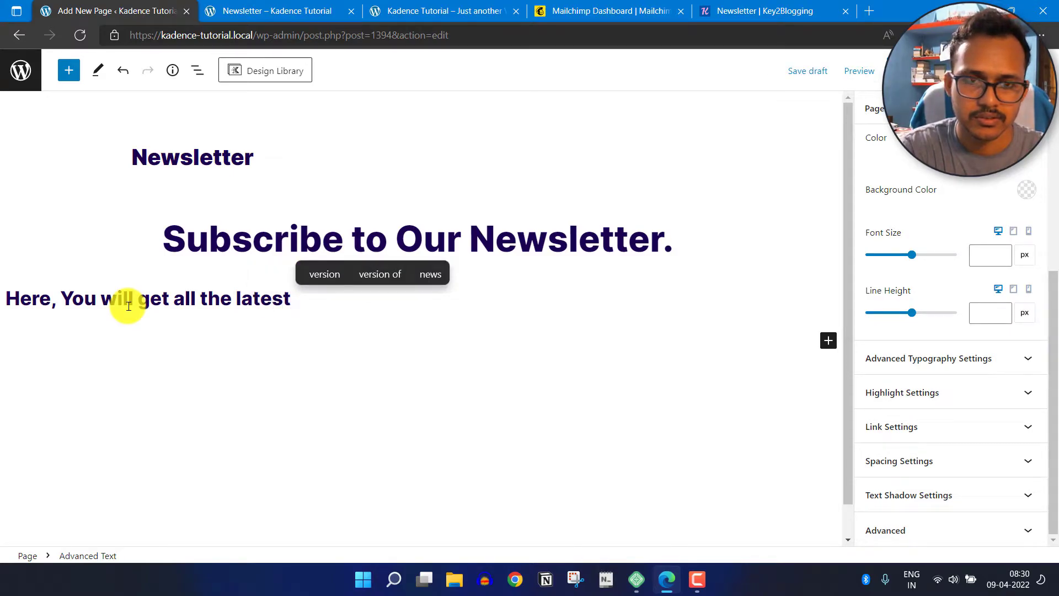
text( update)
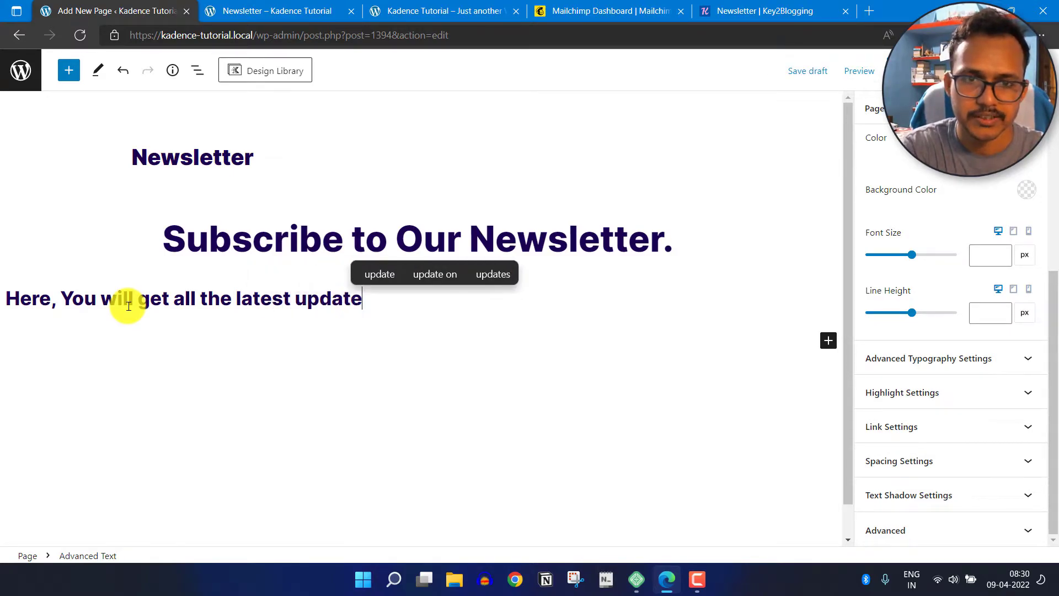
text(s to you r)
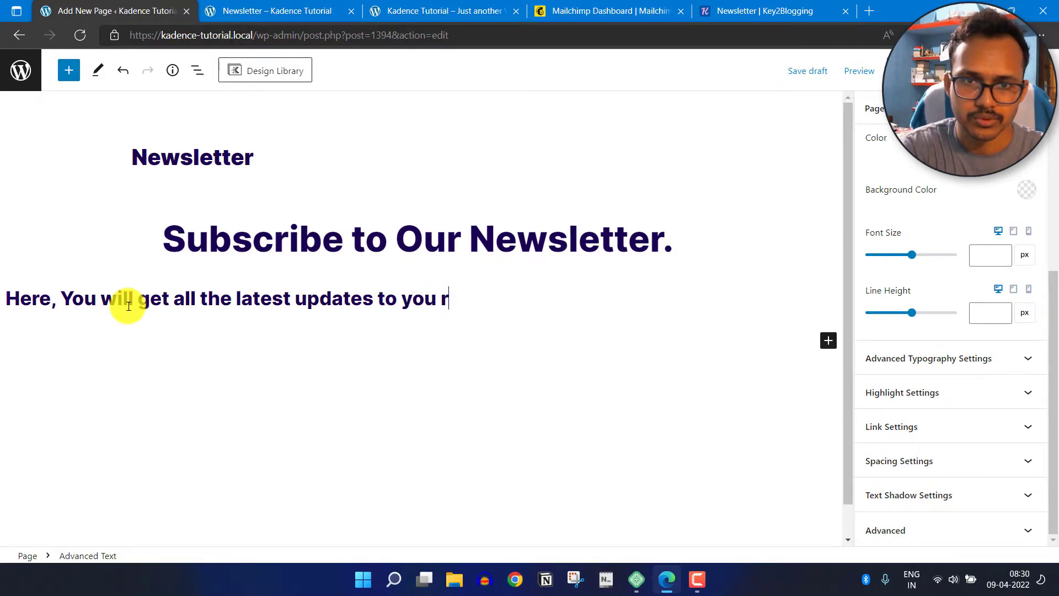
key(BackSpace)
key(BackSpace)
text(r Inbox. No spam e)
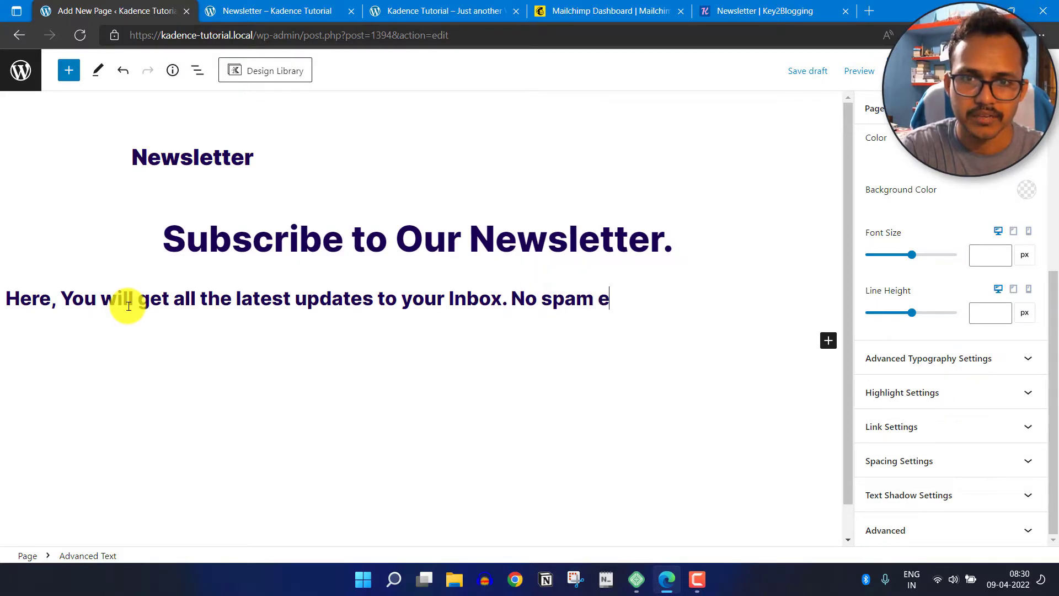
text(ver.)
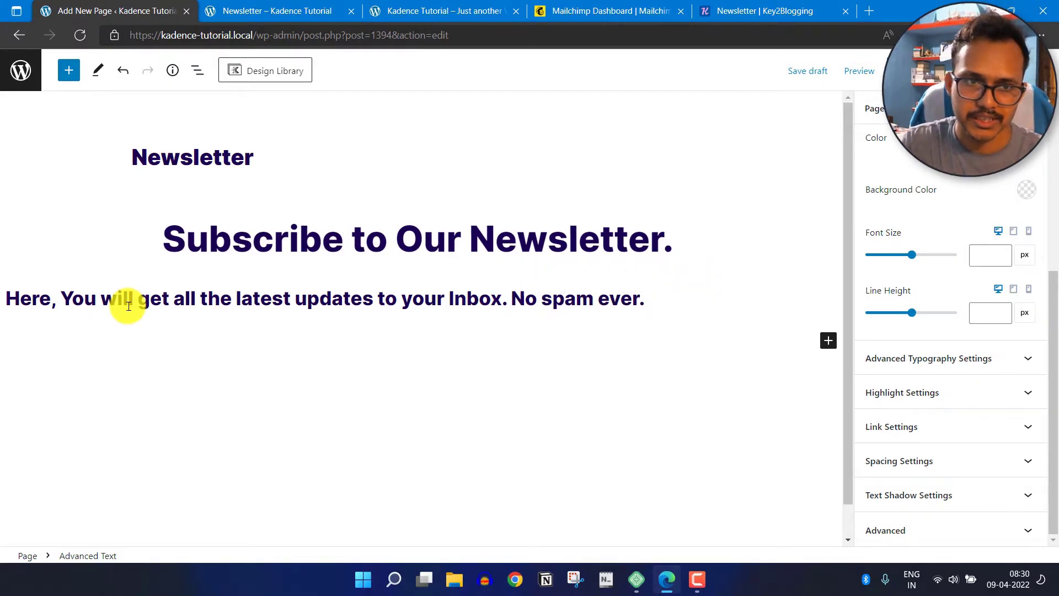
- Change the new text block's HTML tag to Paragraph and center its text
click(102, 269)
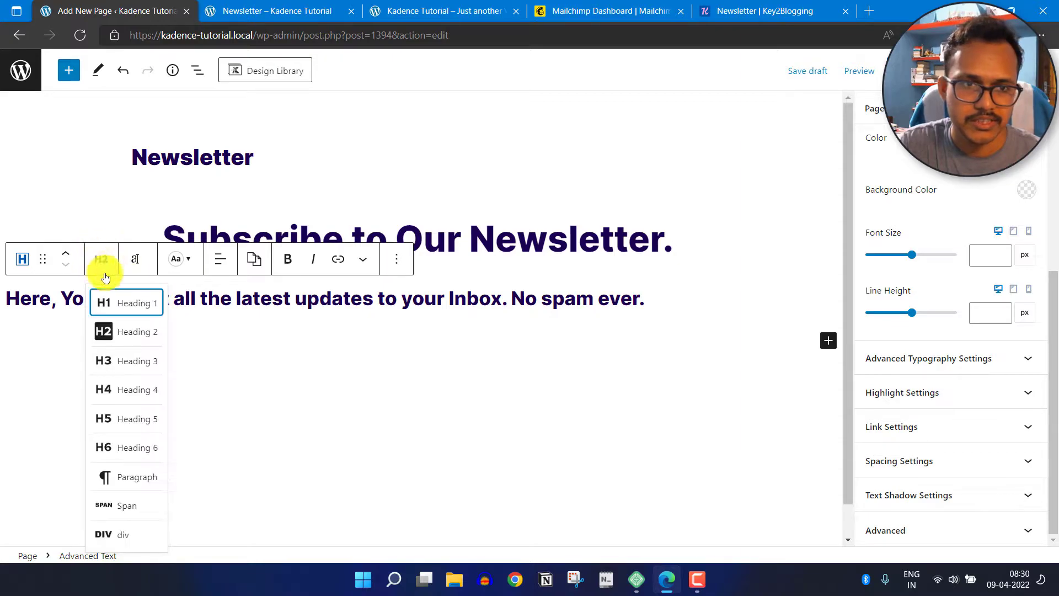
click(132, 481)
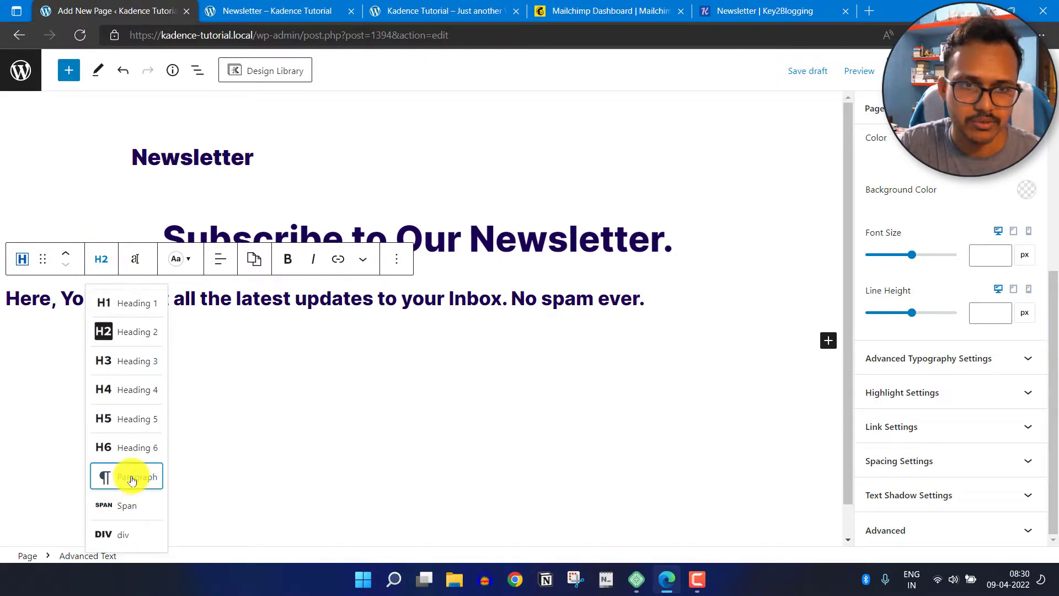
click(132, 478)
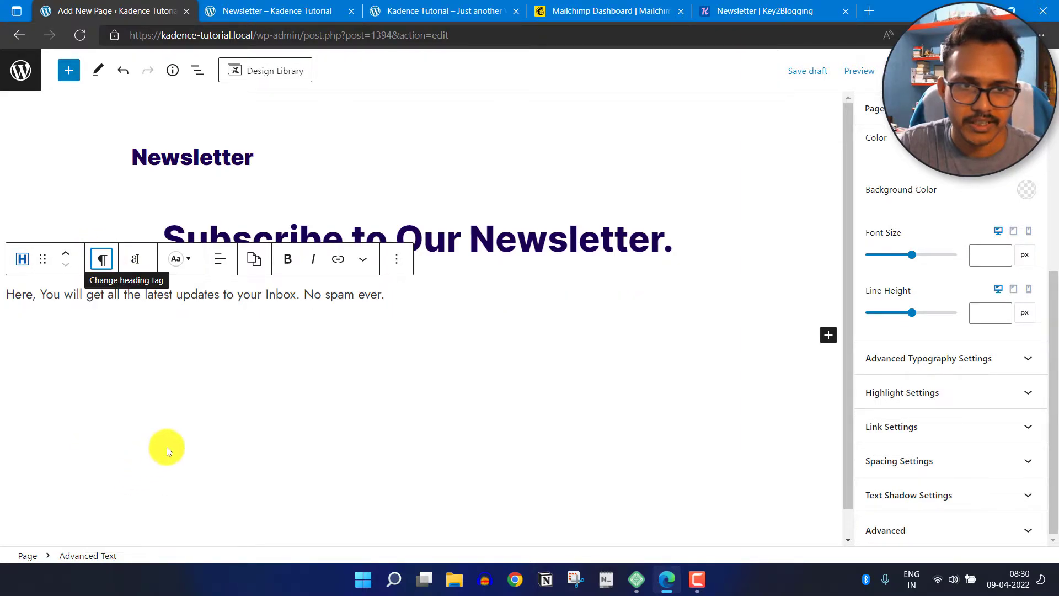
click(220, 259)
click(246, 326)
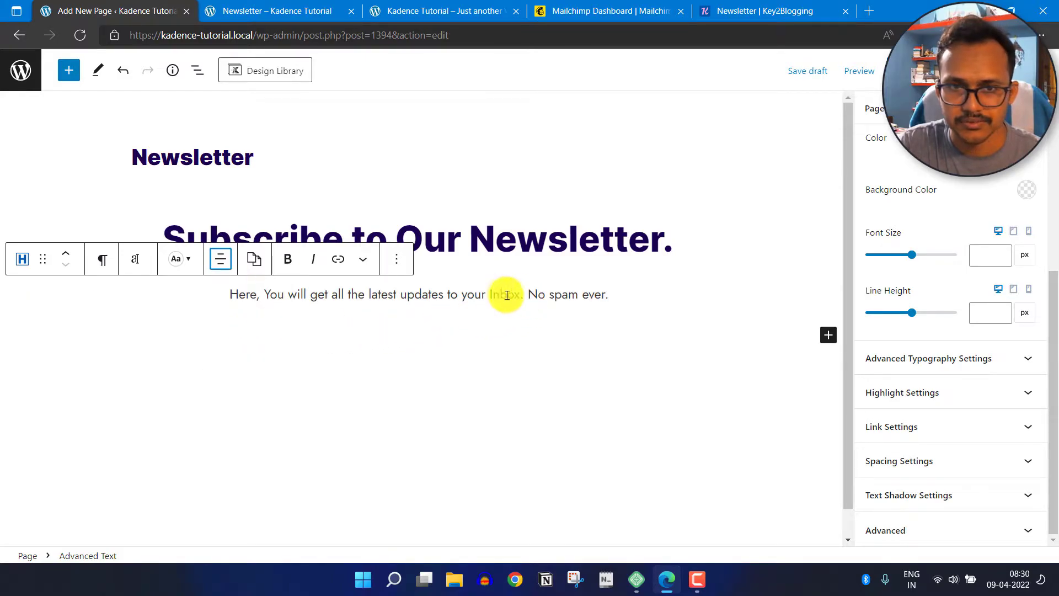
- Show the centered paragraph's block settings and set its font size to 30 px
click(397, 259)
click(423, 301)
click(508, 295)
click(392, 269)
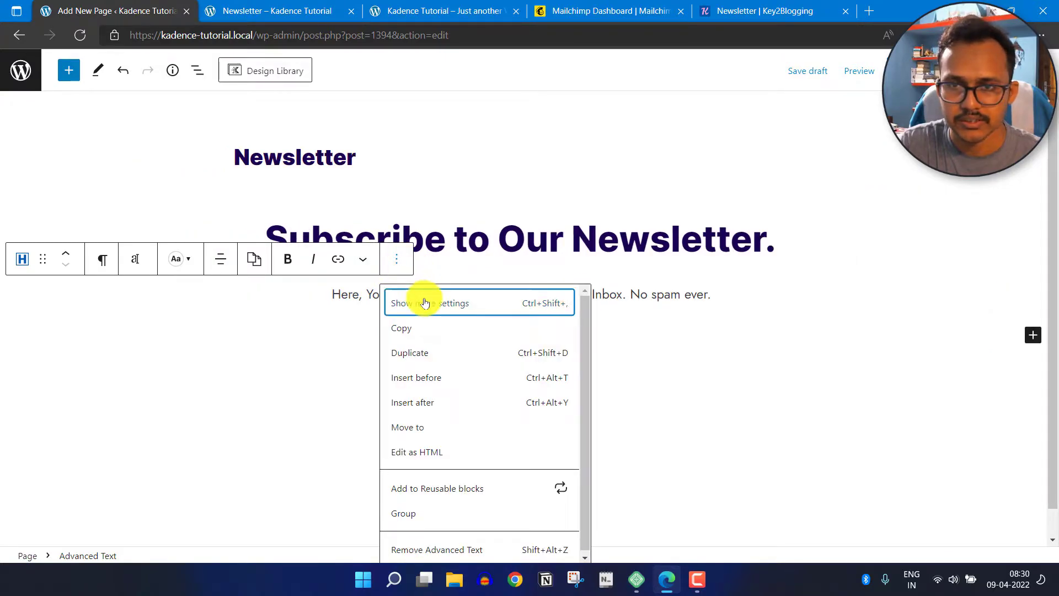
click(424, 301)
scroll(948, 396, down, 2)
drag(912, 343, 878, 337)
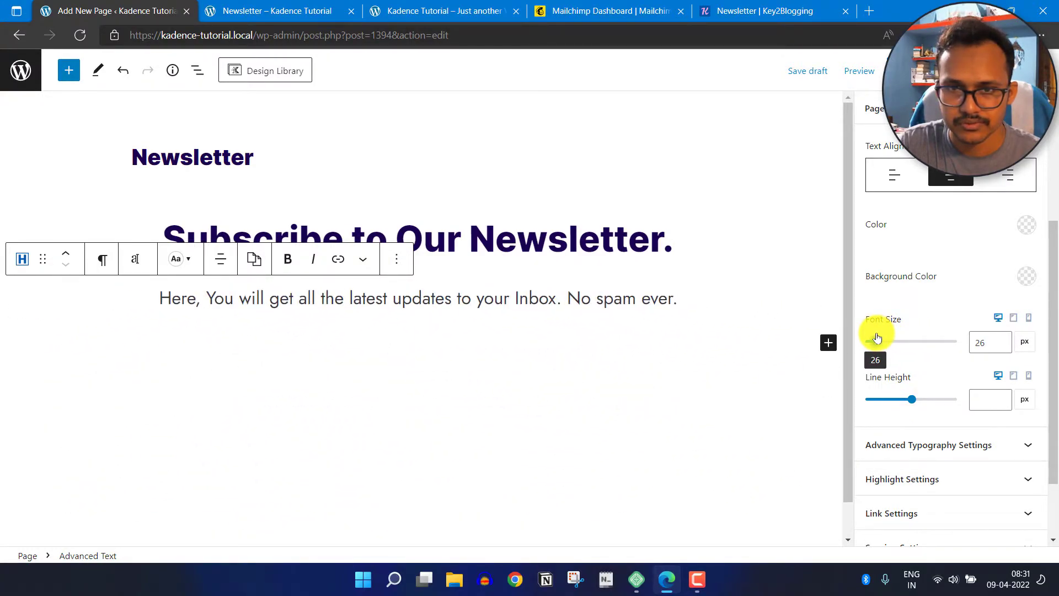
click(1002, 340)
click(1002, 339)
click(1002, 339)
click(1003, 342)
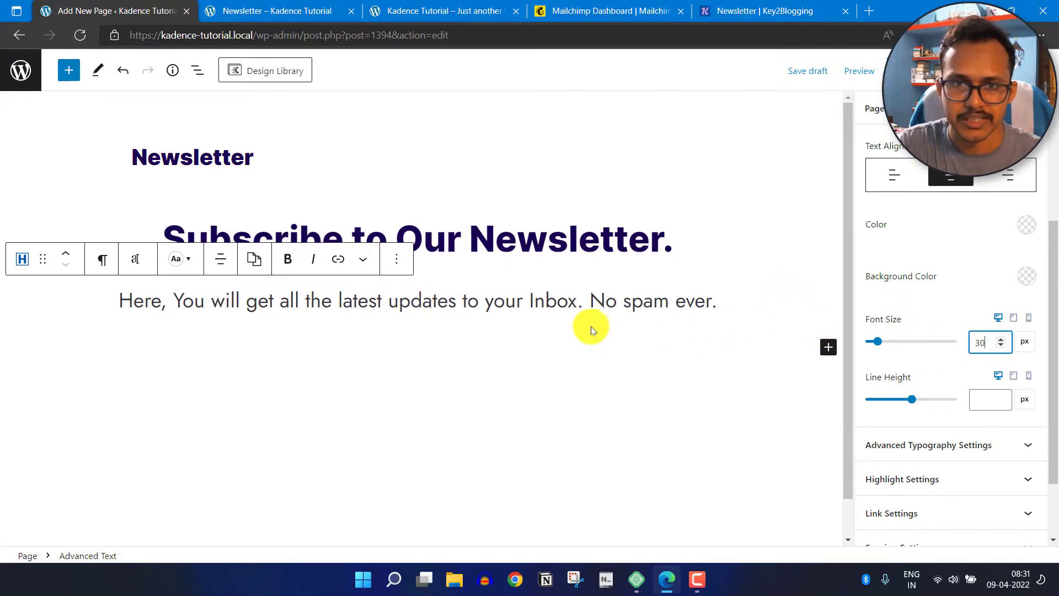
- Apply the Kadence highlight format to the word "Newsletter" in the "Subscribe to Our Newsletter." heading
click(518, 281)
drag(471, 238, 661, 237)
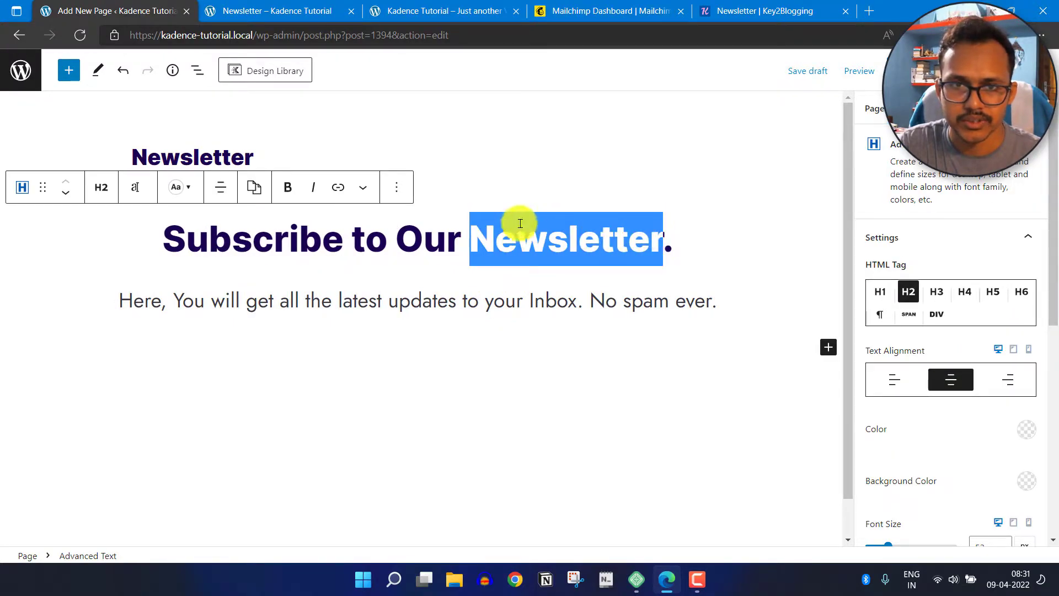
click(364, 188)
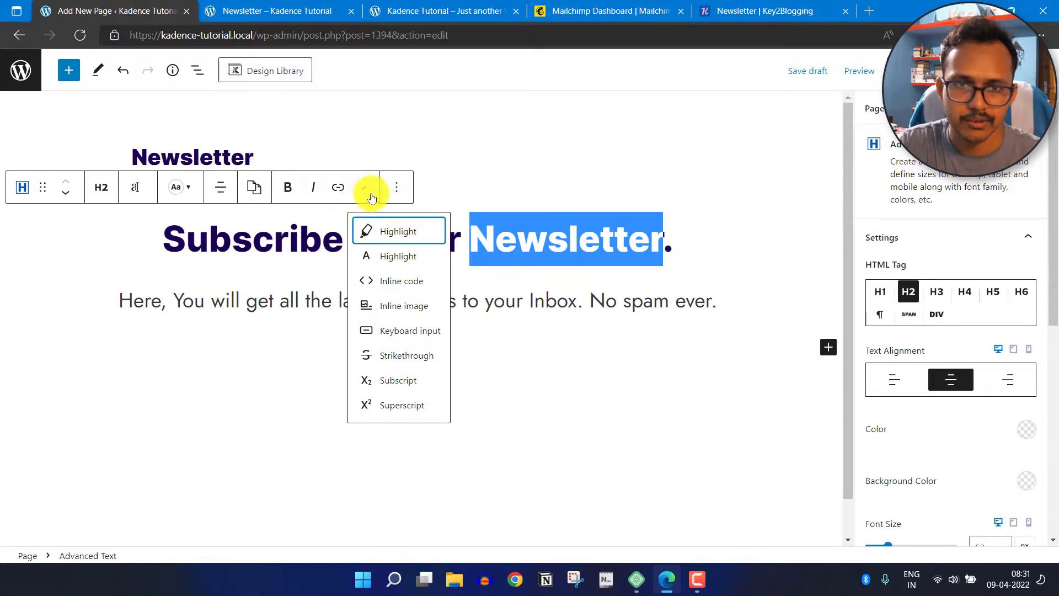
click(401, 235)
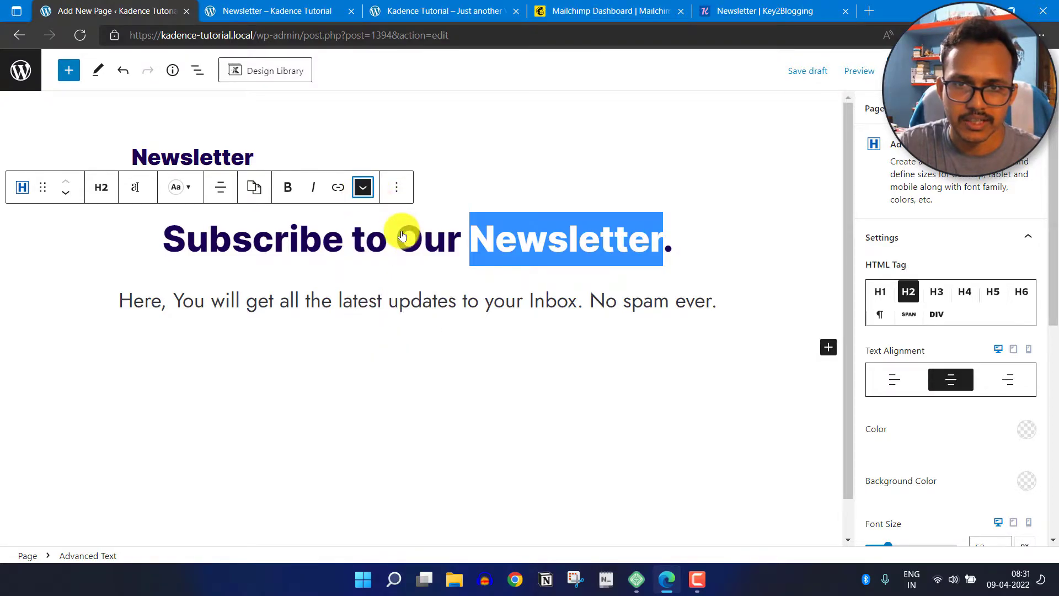
click(697, 253)
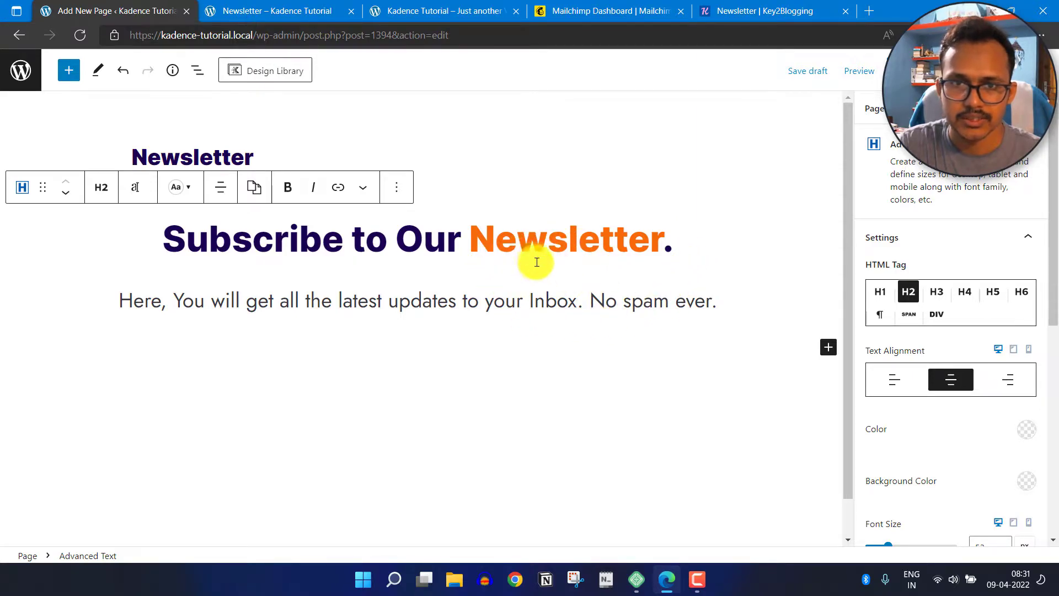
- Examine the heading's Highlight Settings, including the highlight color, background and border options
mouse_move(534, 269)
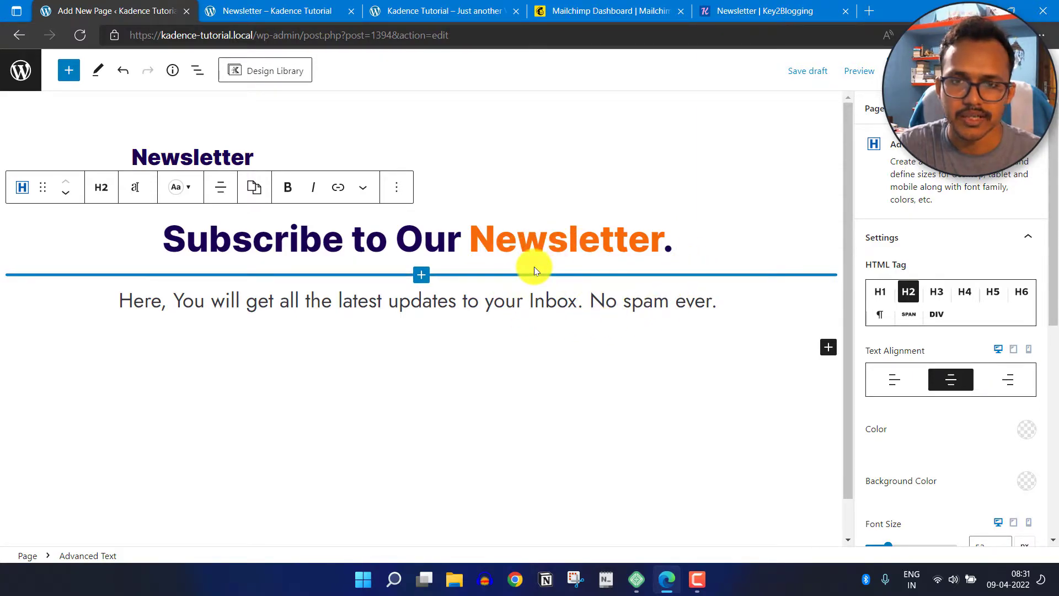
scroll(990, 355, down, 6)
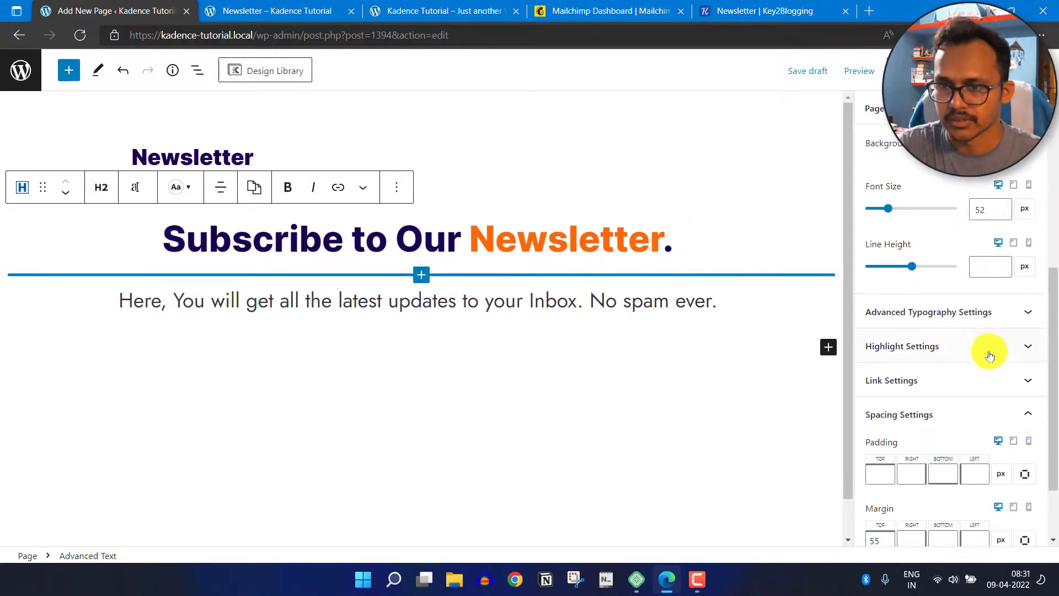
scroll(990, 355, down, 2)
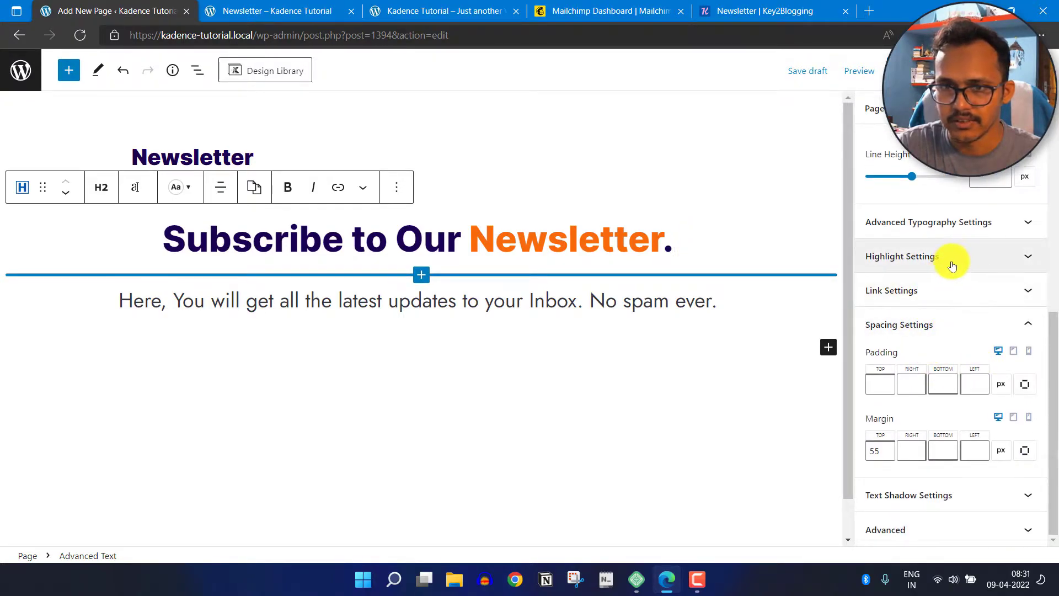
click(952, 266)
scroll(943, 208, up, 3)
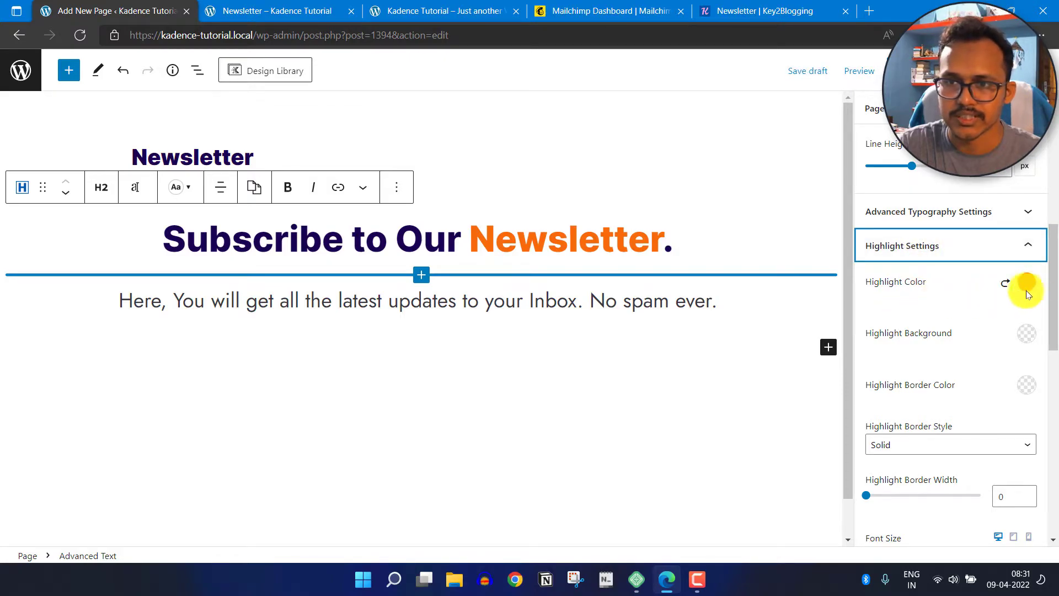
- Check the reference newsletter page's layout and insert a Row Layout with two equal columns below the paragraph
click(380, 356)
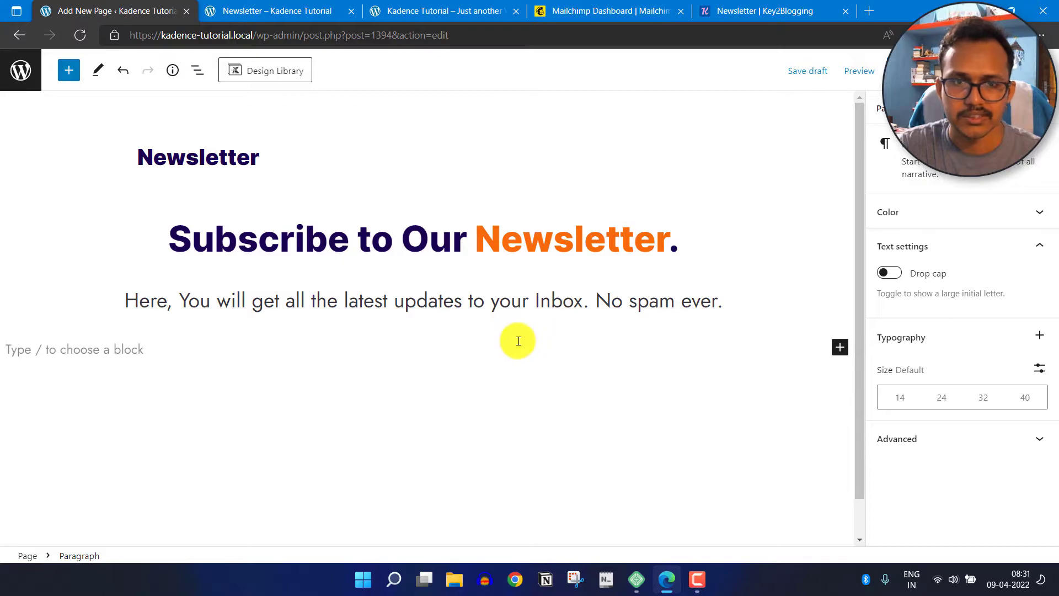
click(719, 11)
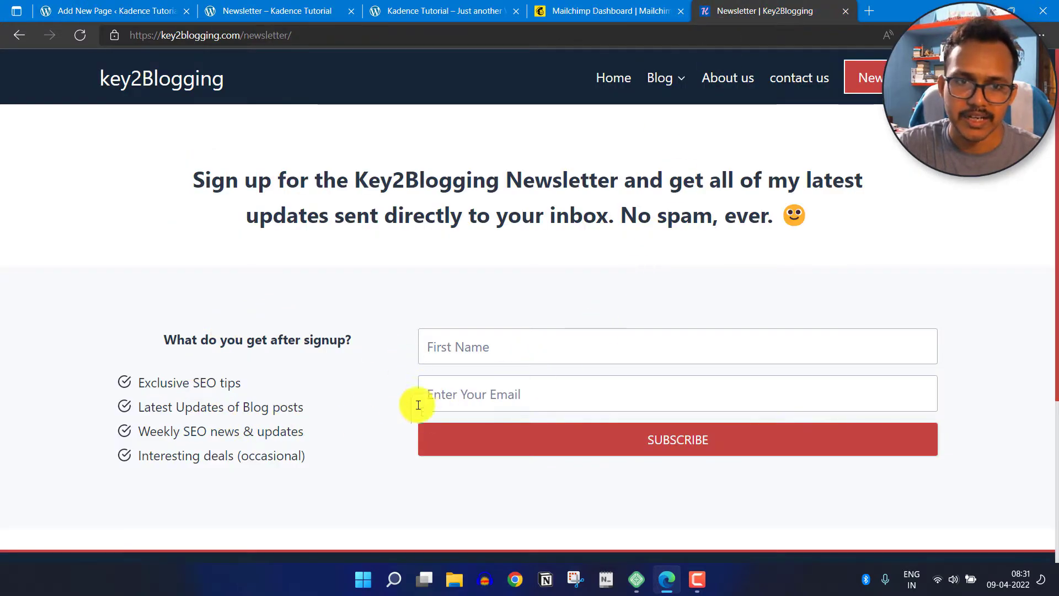
click(107, 11)
click(840, 353)
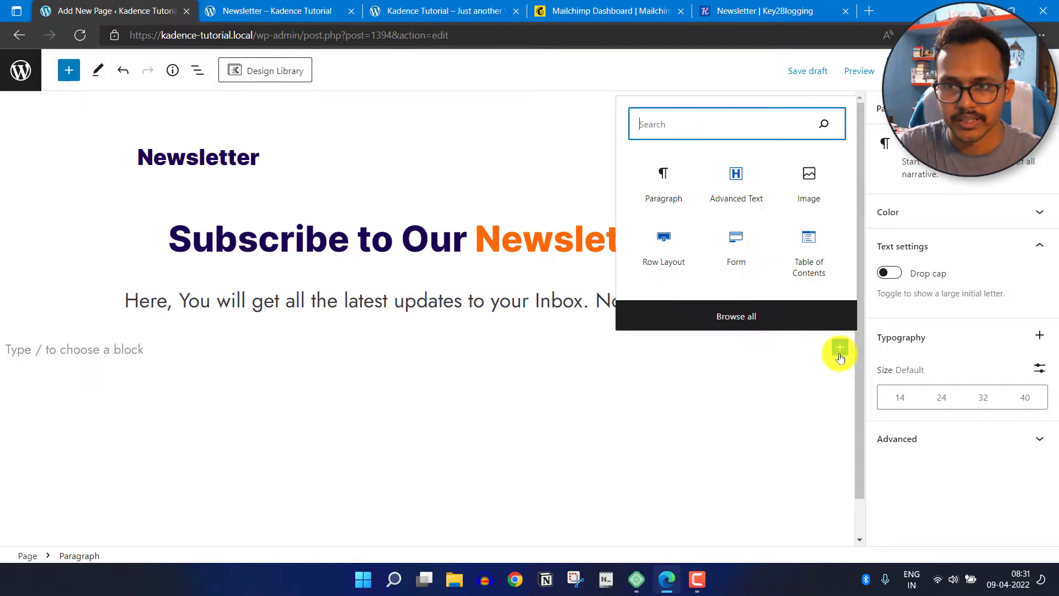
click(664, 245)
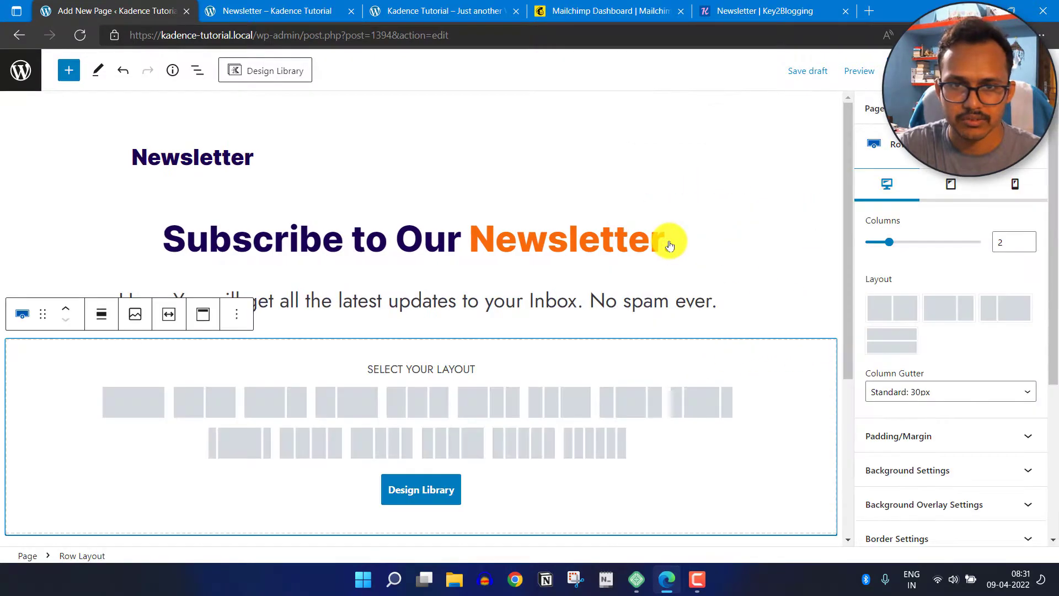
click(201, 407)
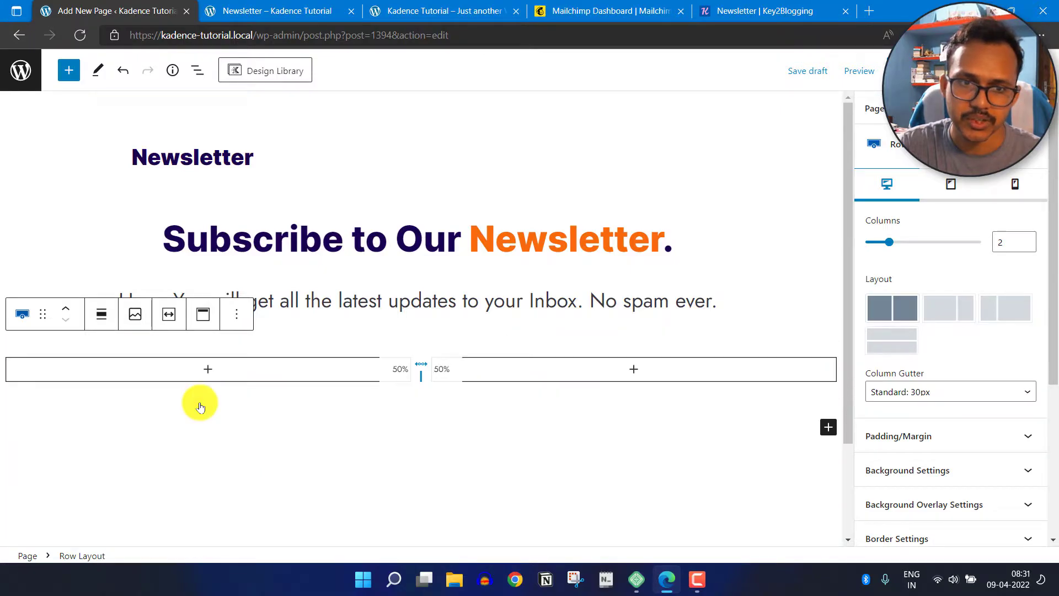
- Insert an Image block in the row's first column and upload the newsletter illustration from the Downloads folder
click(209, 368)
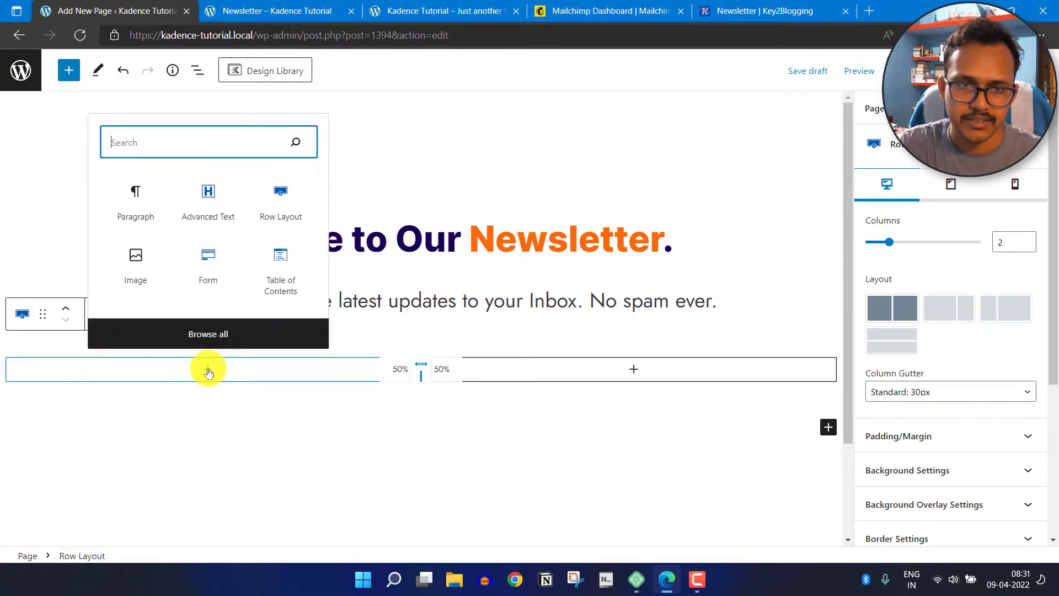
click(141, 271)
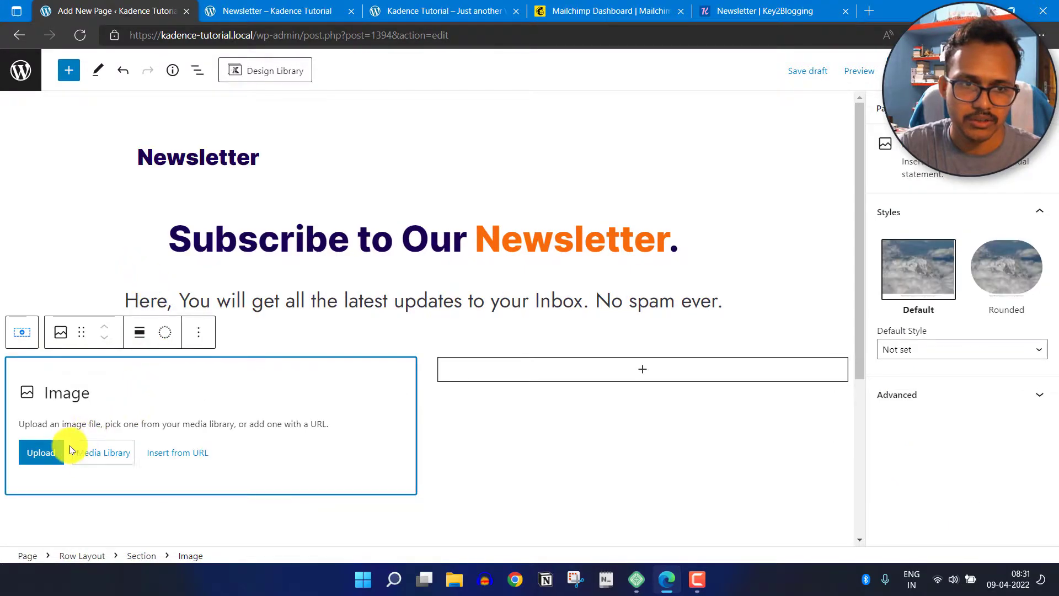
click(48, 455)
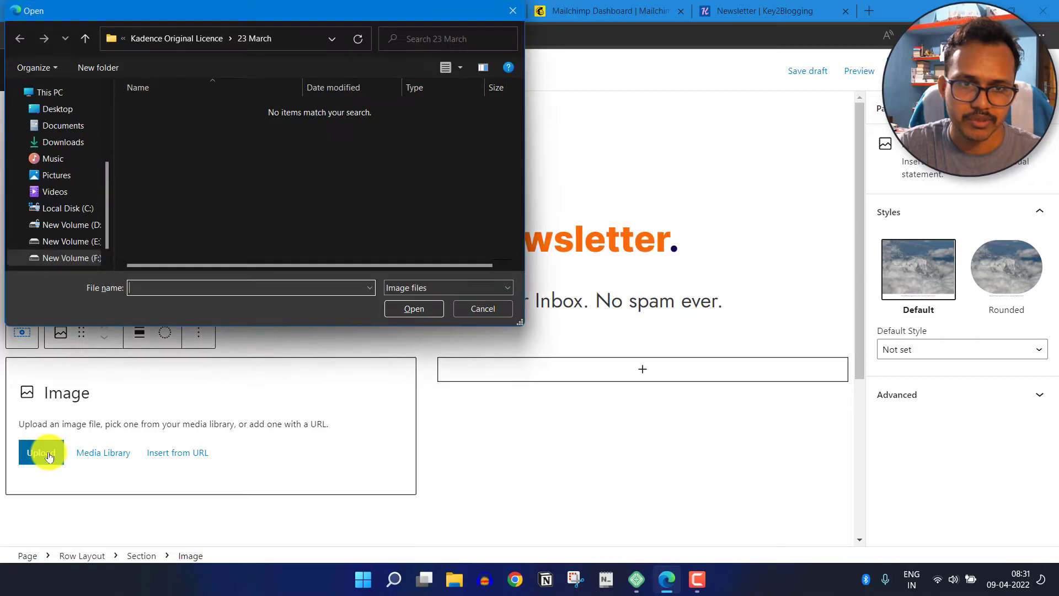
click(71, 143)
click(178, 156)
click(421, 308)
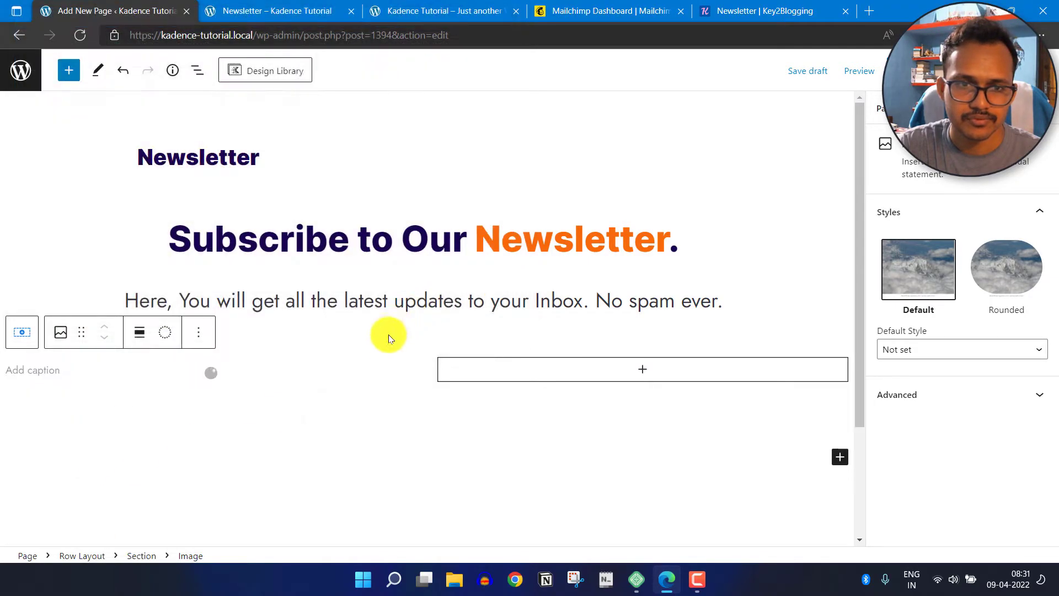
scroll(345, 395, down, 4)
scroll(343, 409, up, 6)
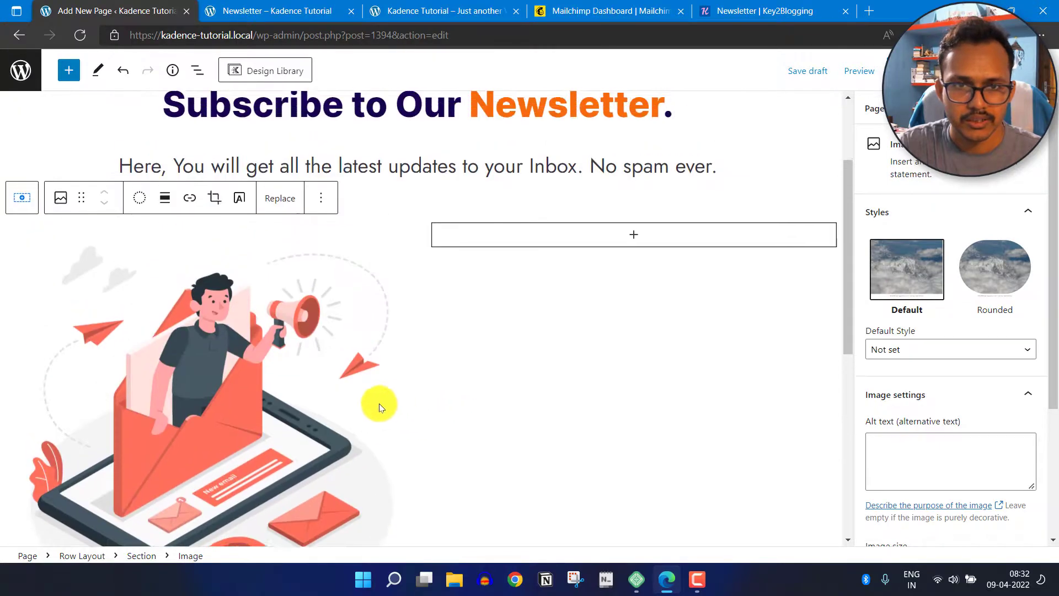
- Search for the Form block and insert it in the row's empty second column
click(633, 237)
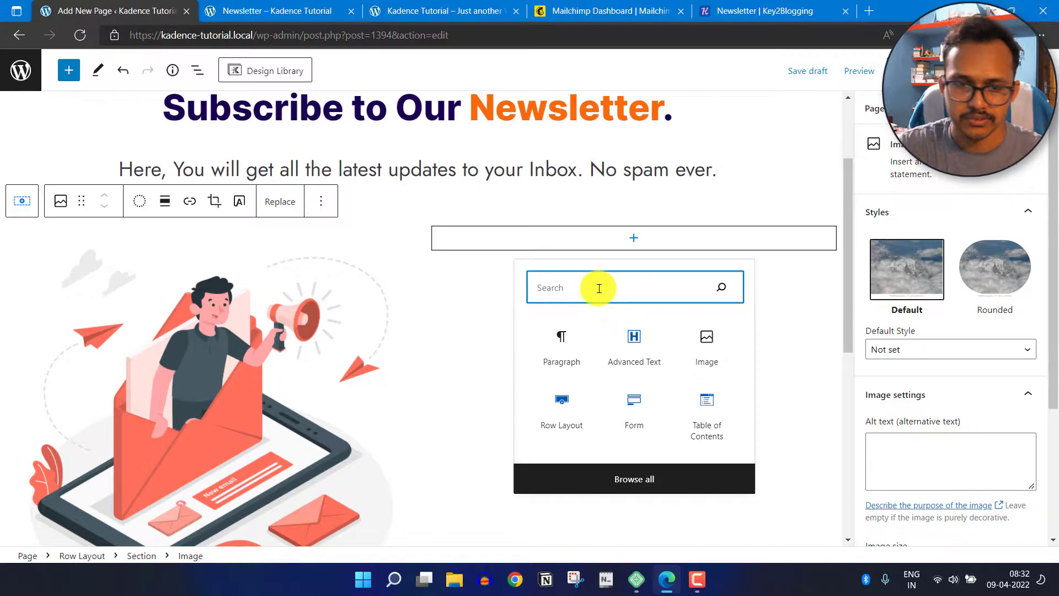
text(for)
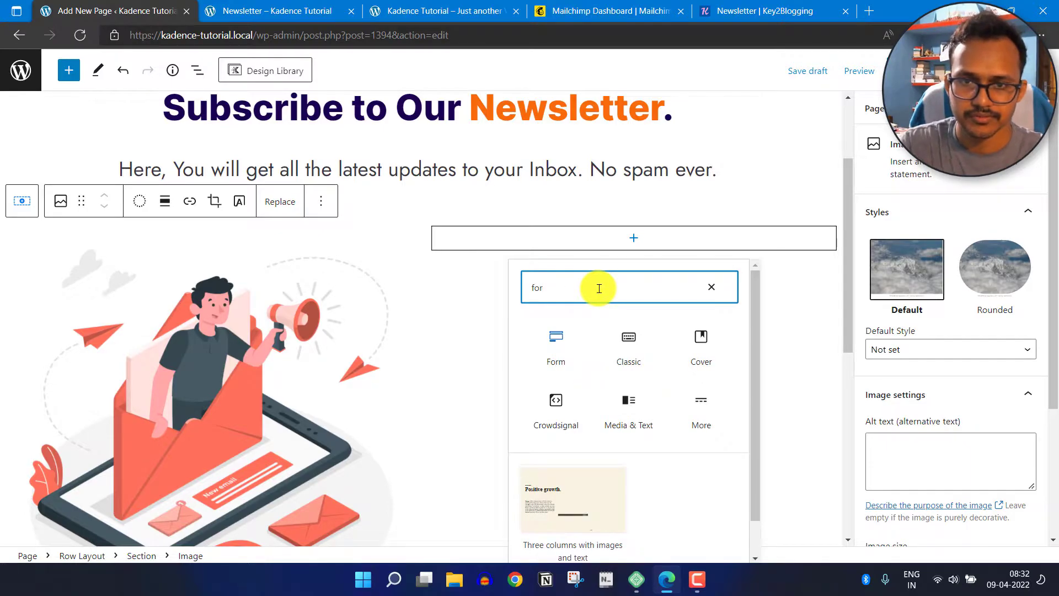
click(557, 340)
scroll(607, 386, down, 2)
scroll(689, 270, up, 1)
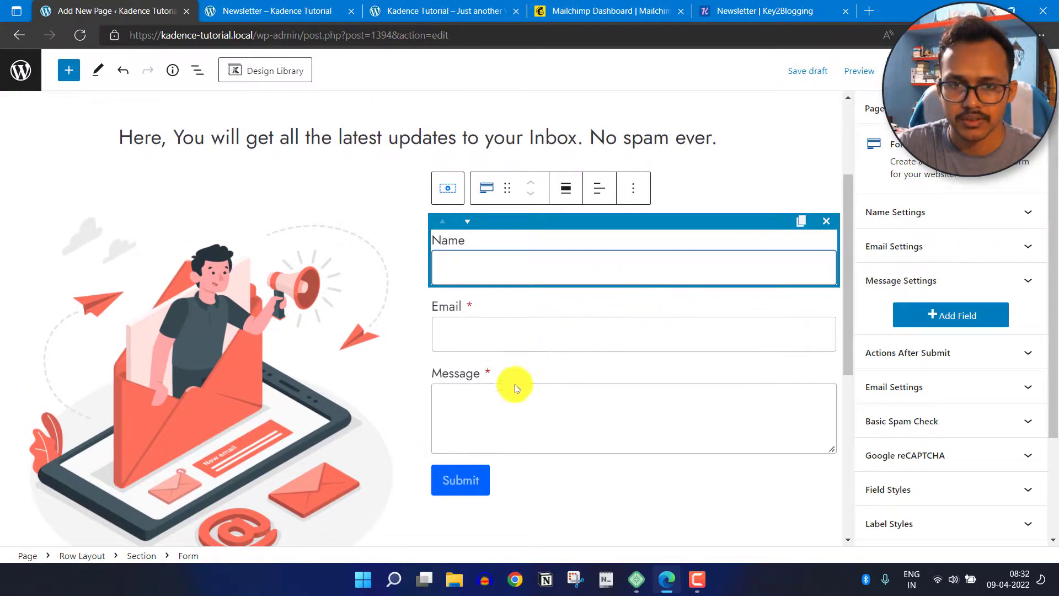
- Delete the form's Message field and change the submit button's text to "SUBSCRIBE"
click(504, 402)
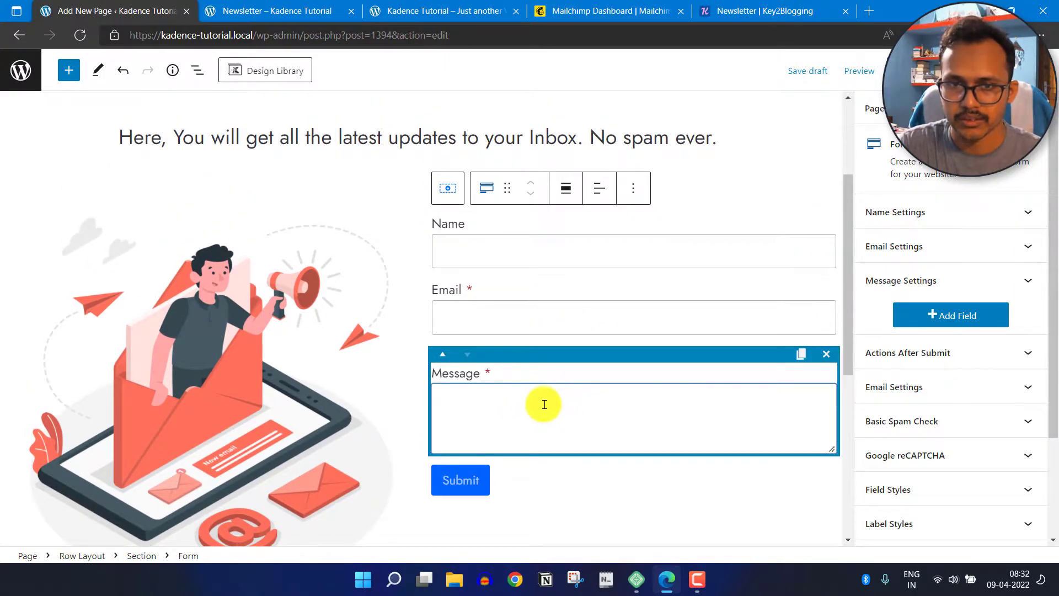
click(830, 354)
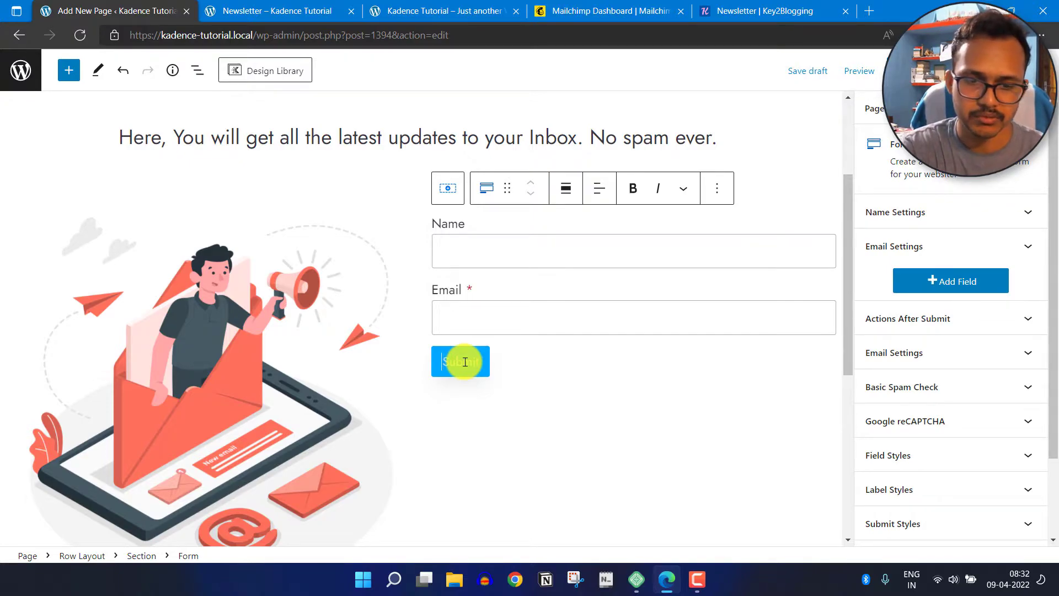
text(SUBSC)
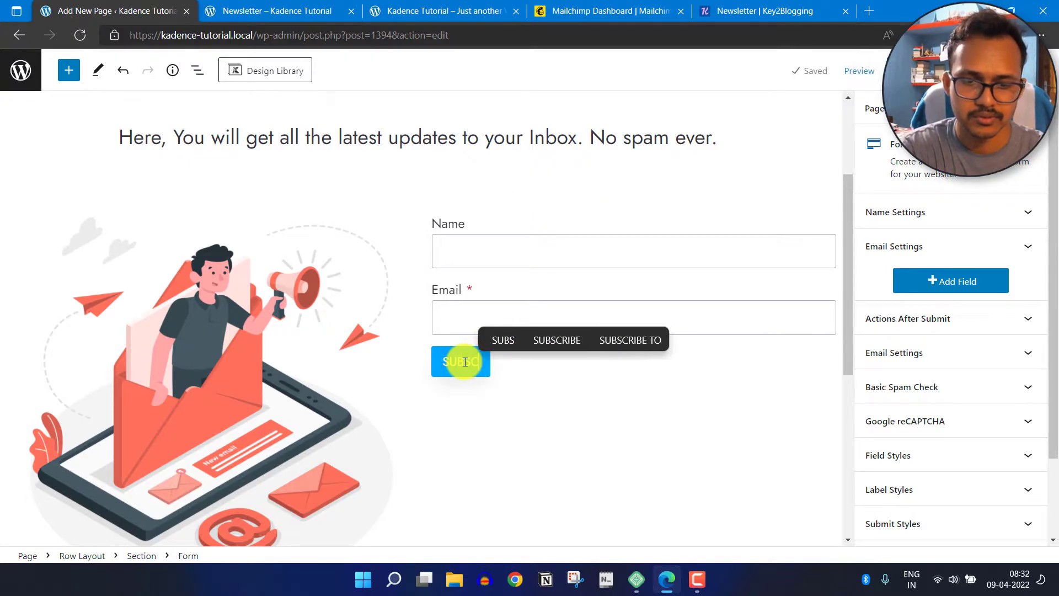
text(RIBE)
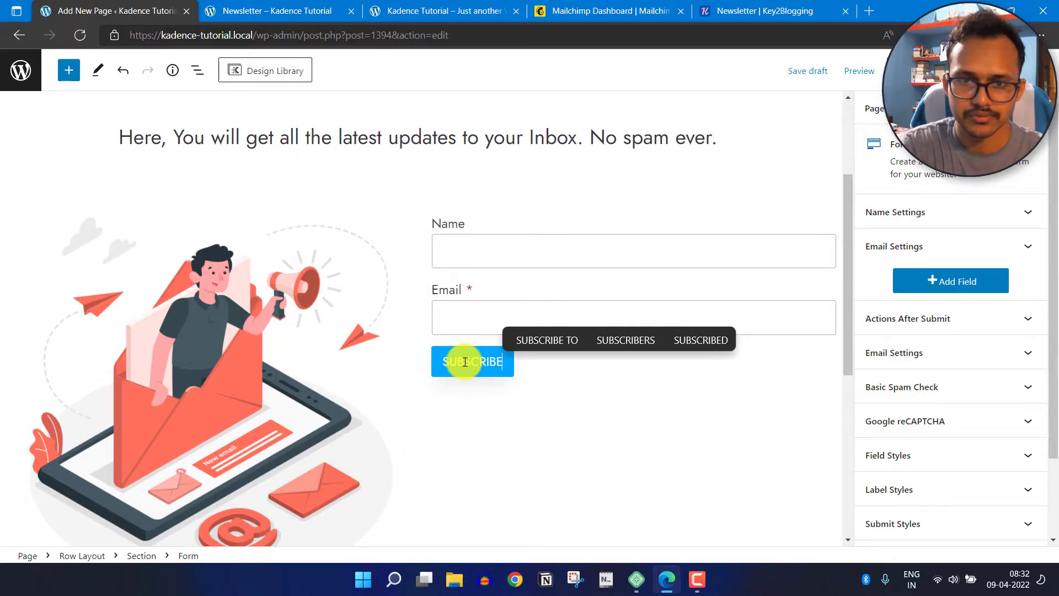
click(584, 417)
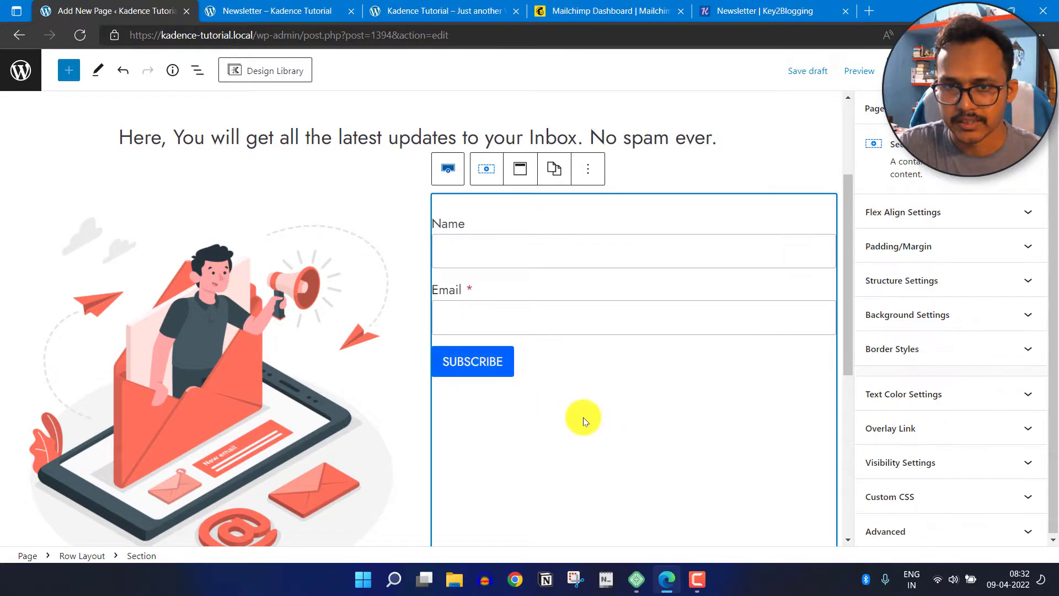
- Set the button width of the form's SUBSCRIBE button to Full in the submit styles
click(507, 369)
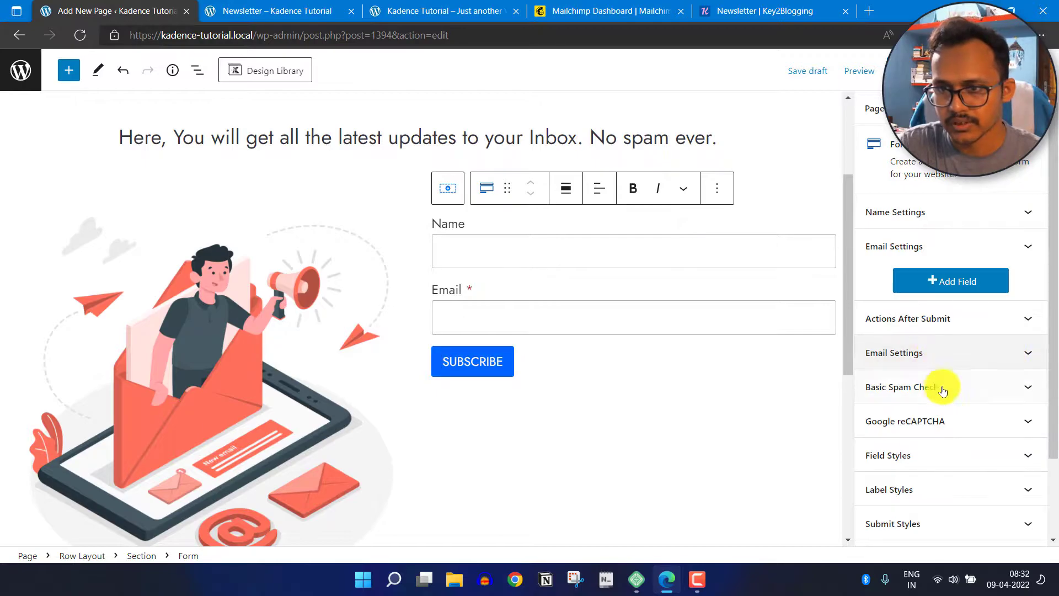
scroll(929, 441, down, 2)
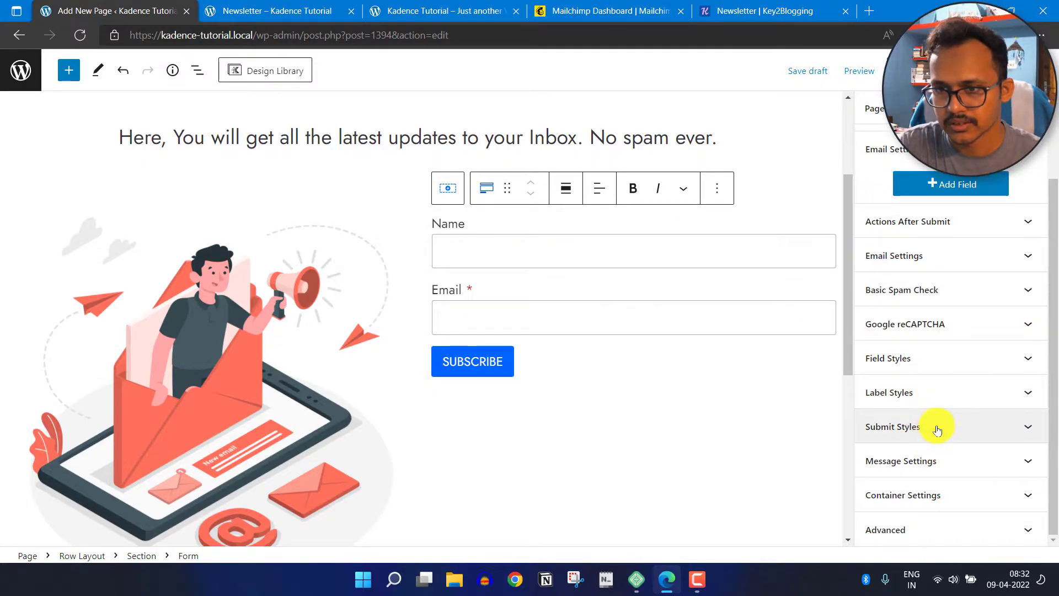
click(937, 428)
scroll(960, 386, down, 3)
click(1024, 225)
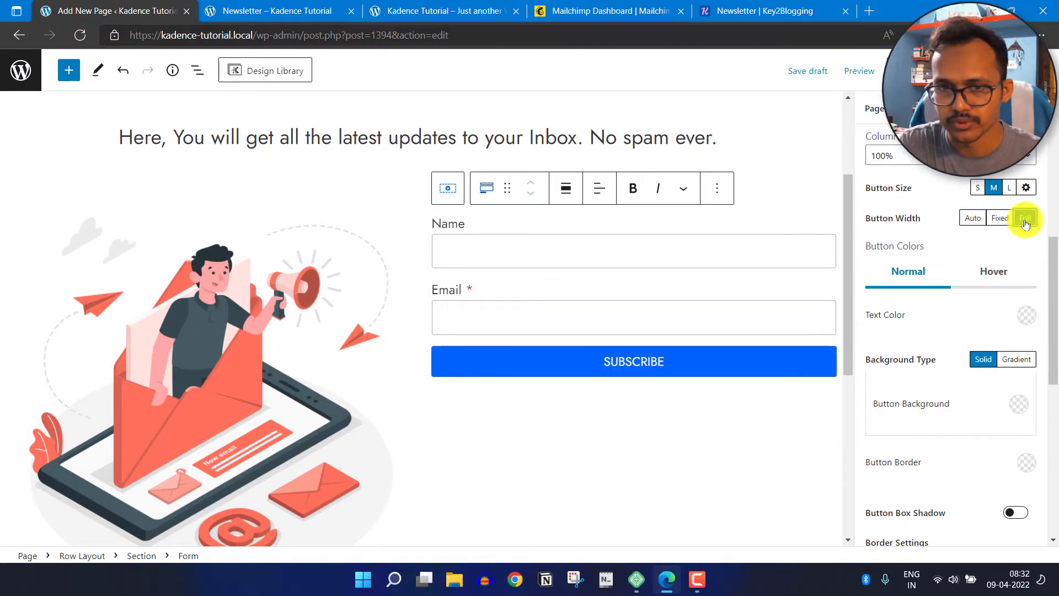
scroll(734, 442, up, 3)
scroll(714, 440, down, 3)
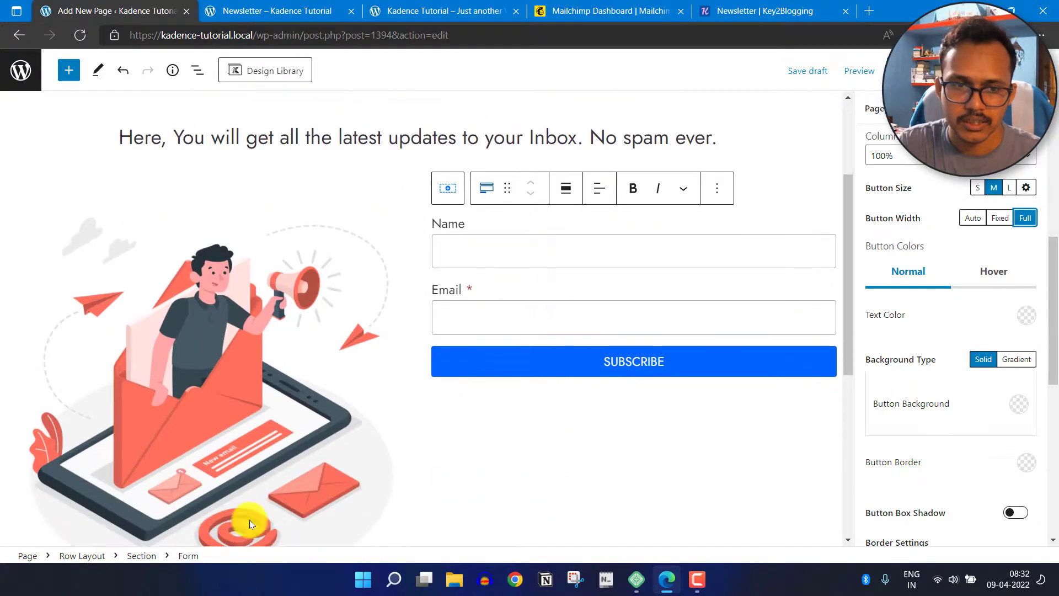
- Set the vertical alignment of the section containing the form to Align Middle
click(142, 556)
scroll(562, 374, up, 3)
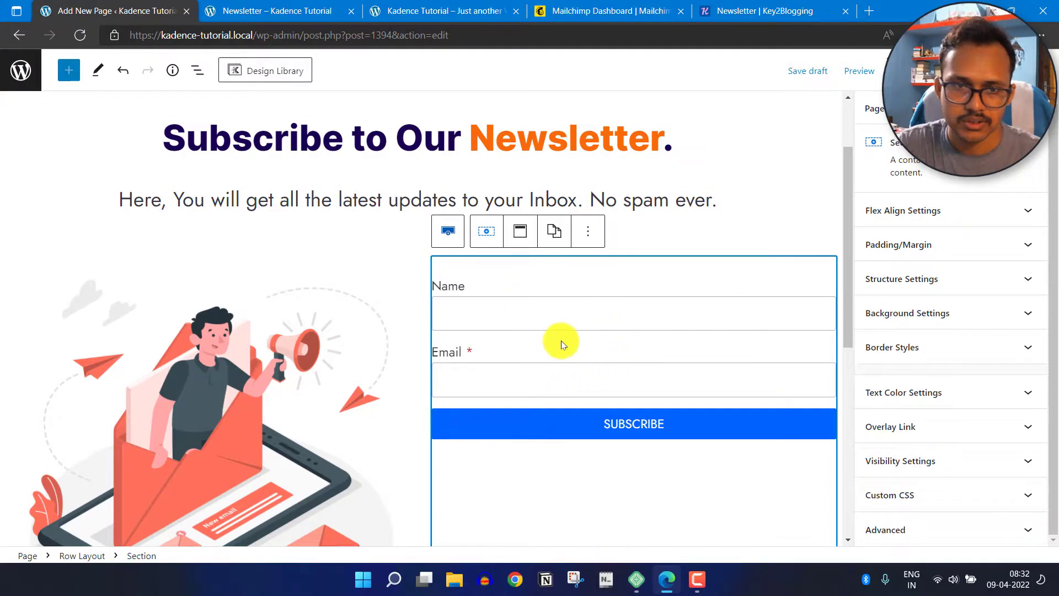
click(520, 232)
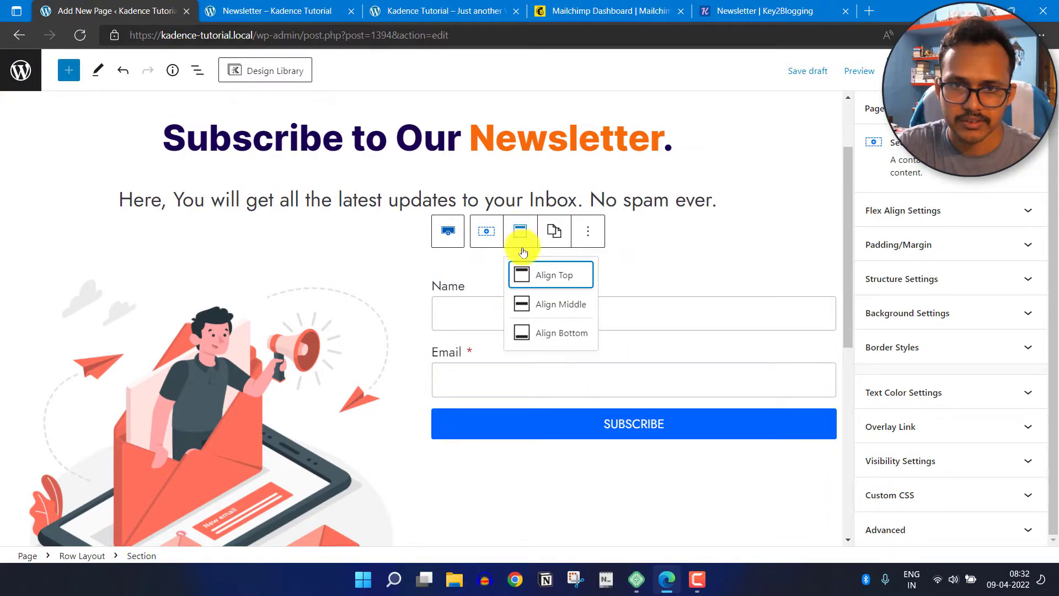
click(543, 307)
scroll(620, 280, down, 1)
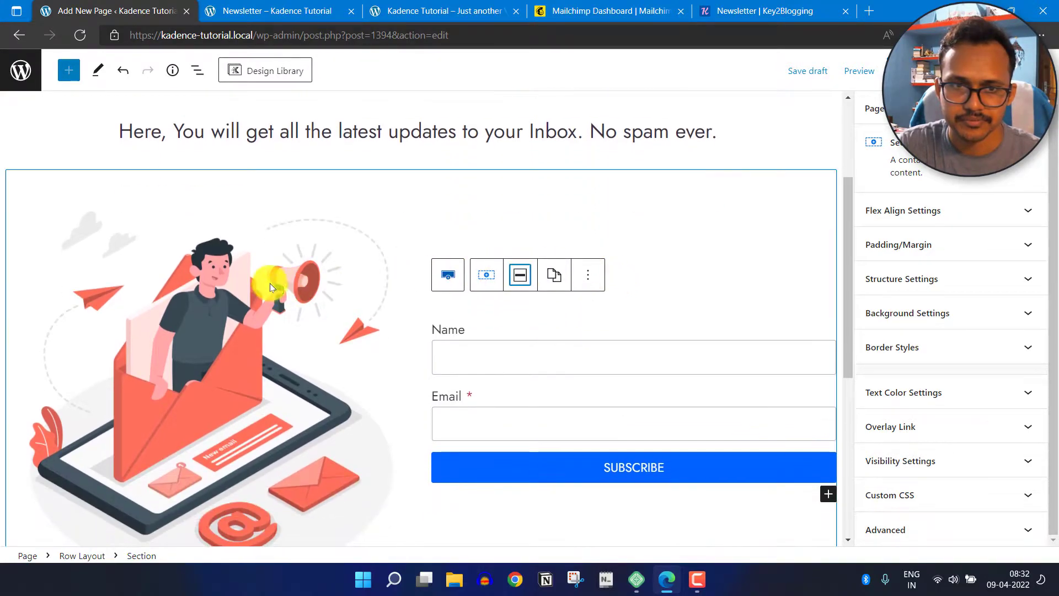
- Set the vertical alignment of the section containing the illustration to Align Middle
click(230, 307)
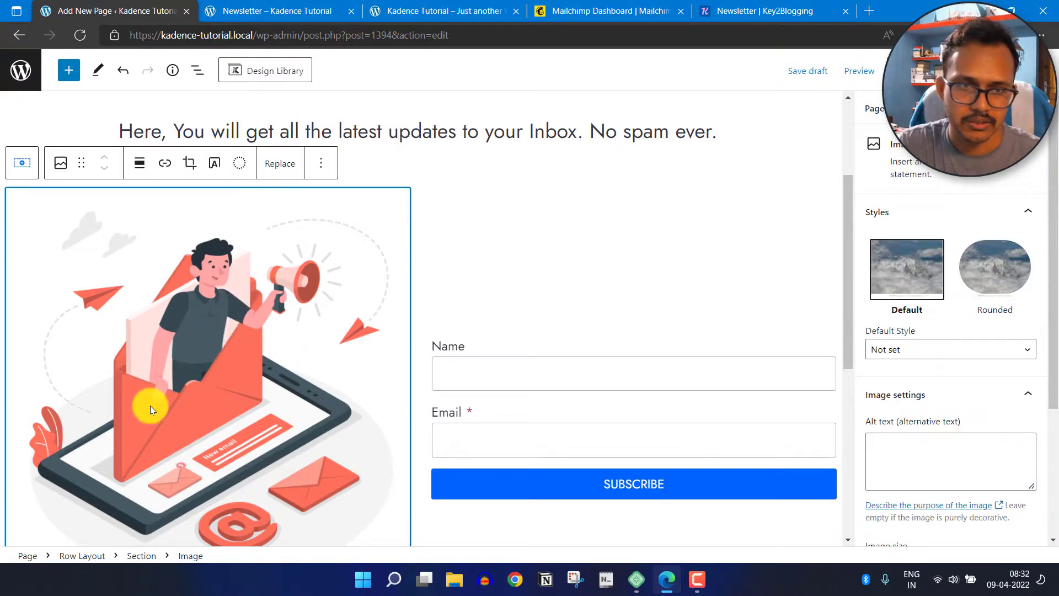
click(142, 555)
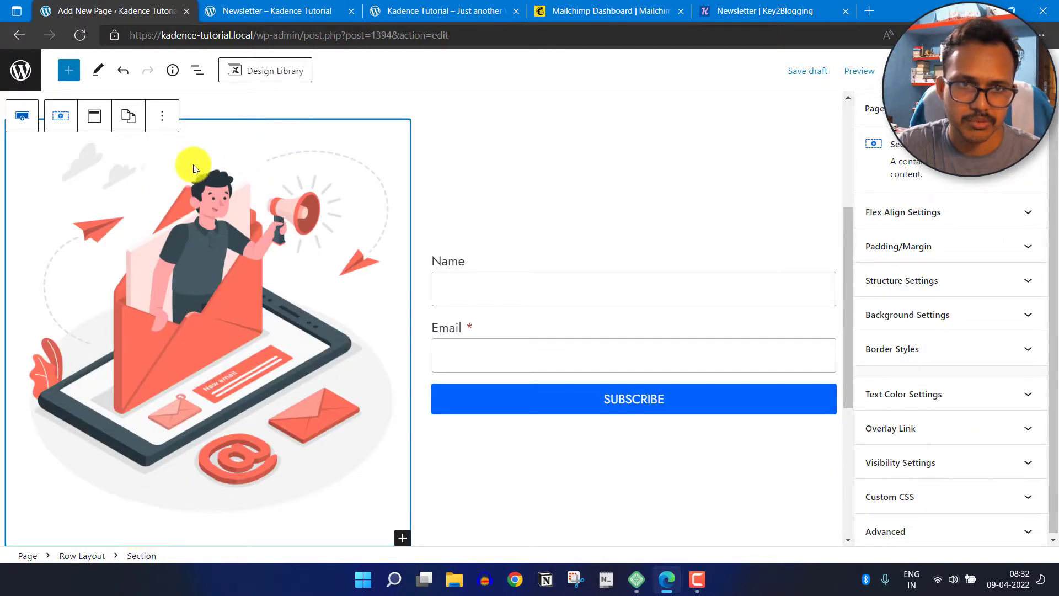
scroll(203, 165, up, 1)
click(94, 163)
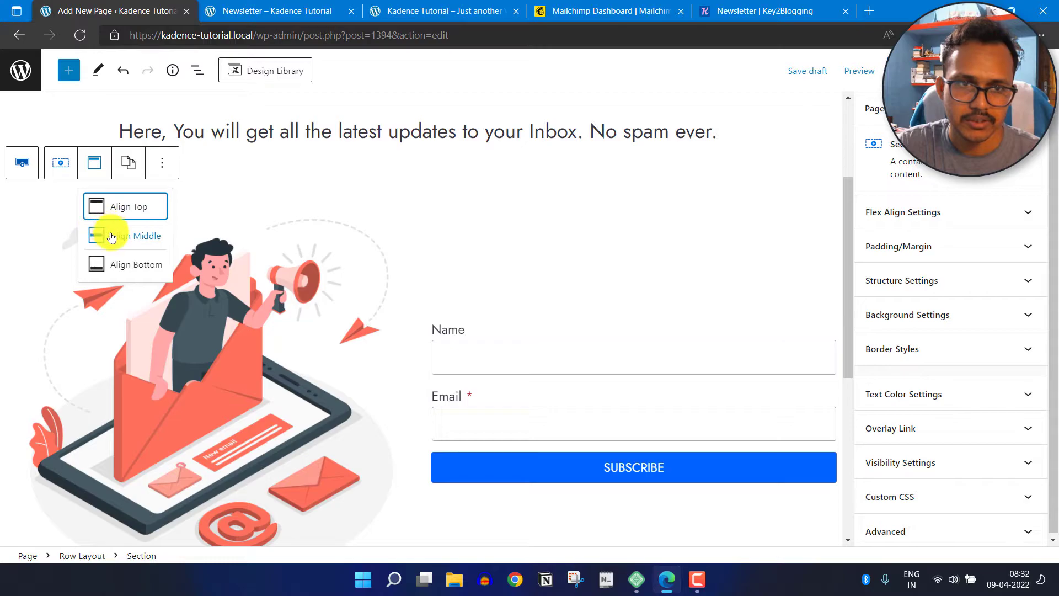
click(112, 236)
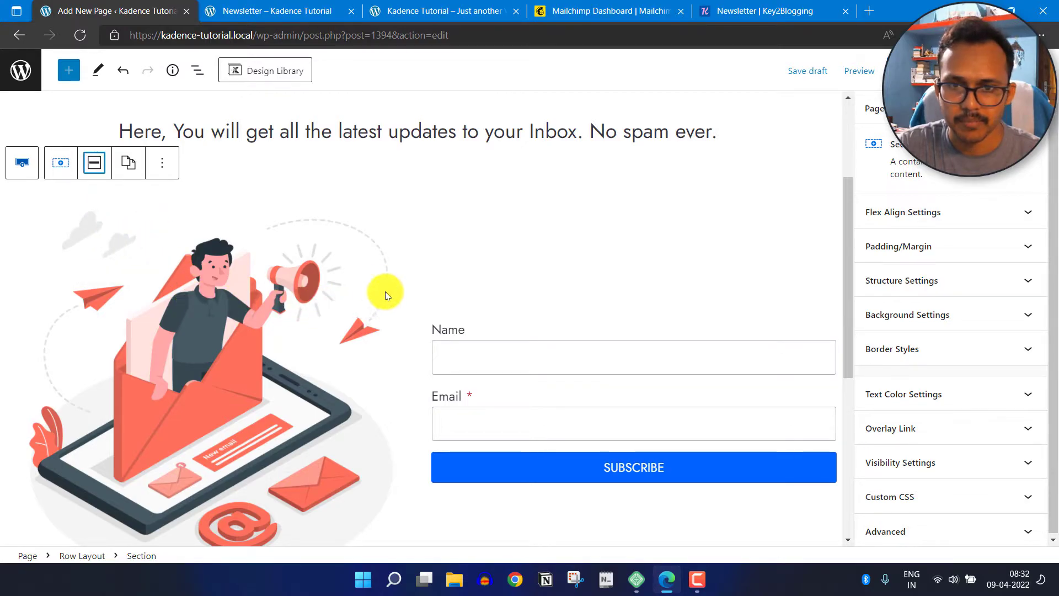
- Transform the illustration's Image block into a Kadence Advanced Image block
scroll(382, 293, down, 1)
click(276, 241)
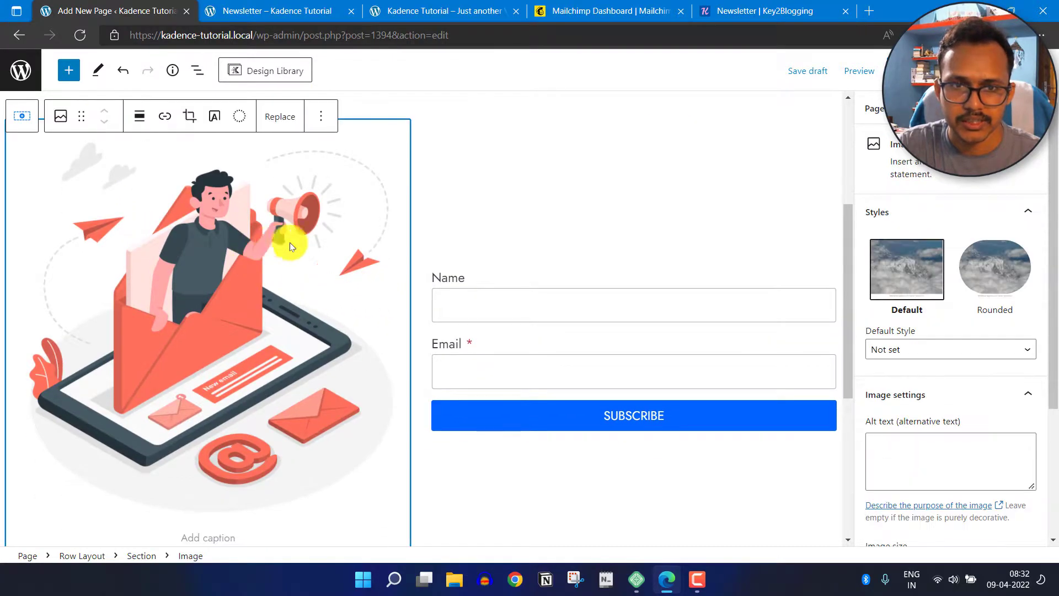
scroll(951, 320, down, 2)
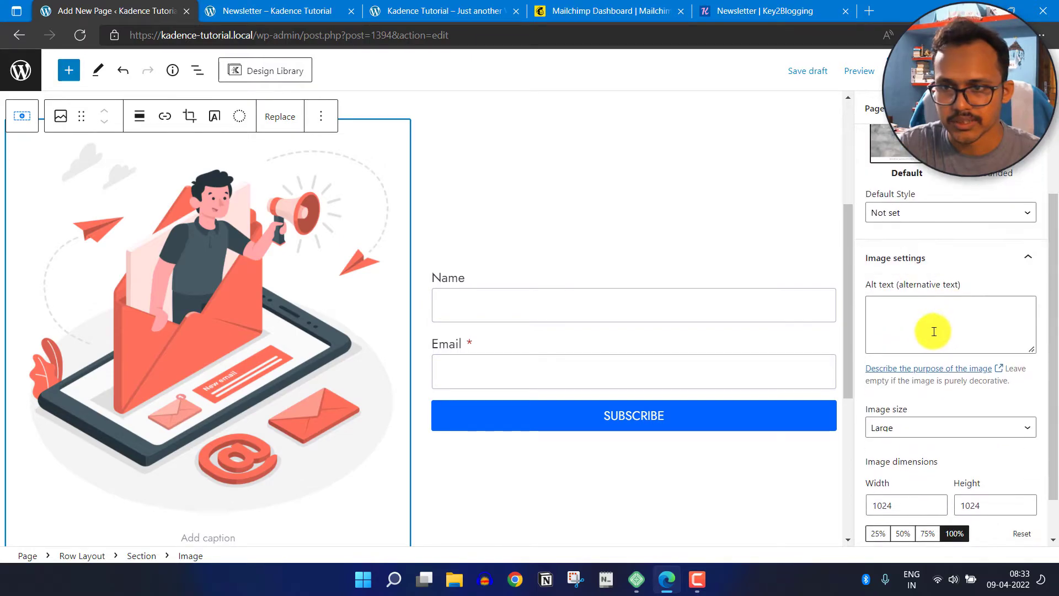
click(61, 122)
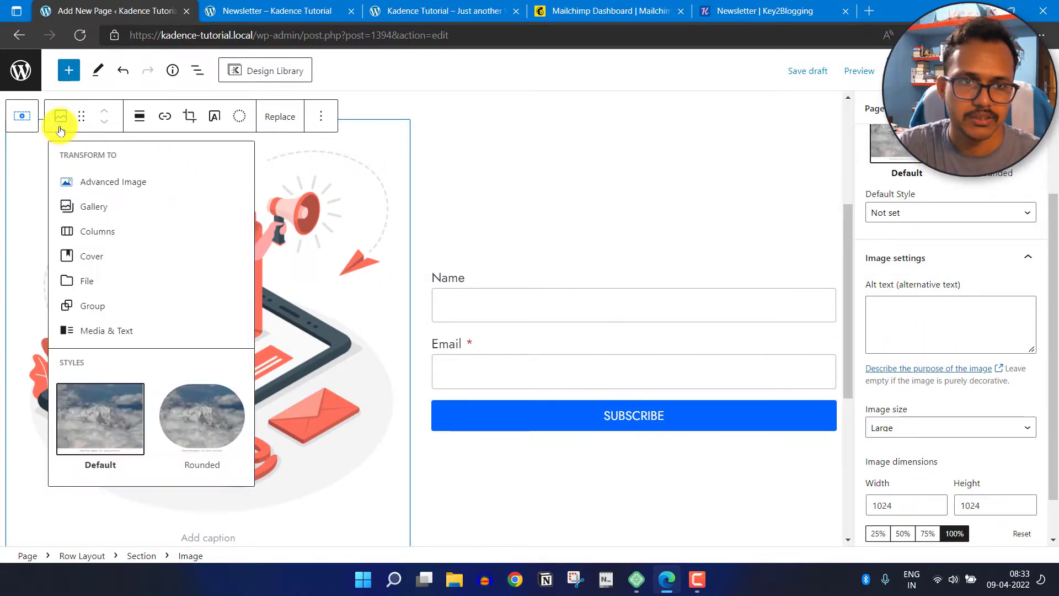
click(106, 181)
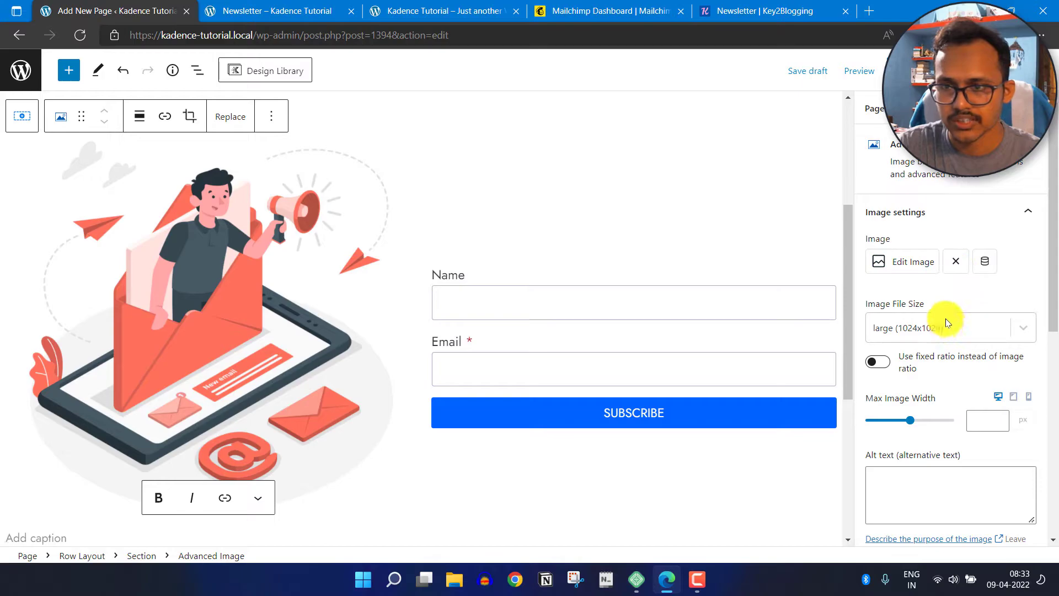
- Set the illustration's image file size to medium (300x300) and its max image width to 300 px
scroll(937, 326, down, 2)
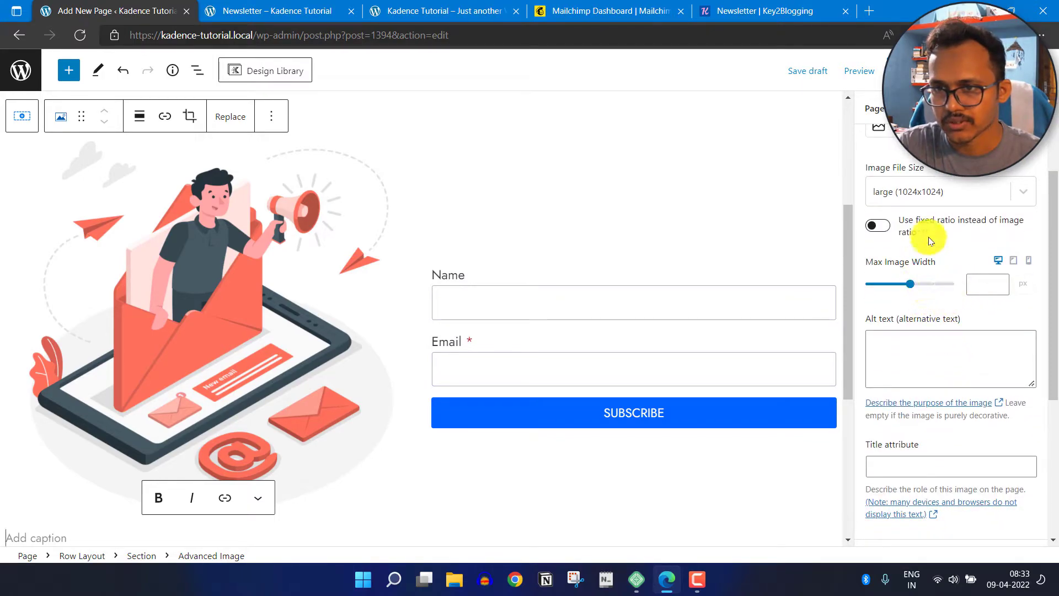
click(948, 190)
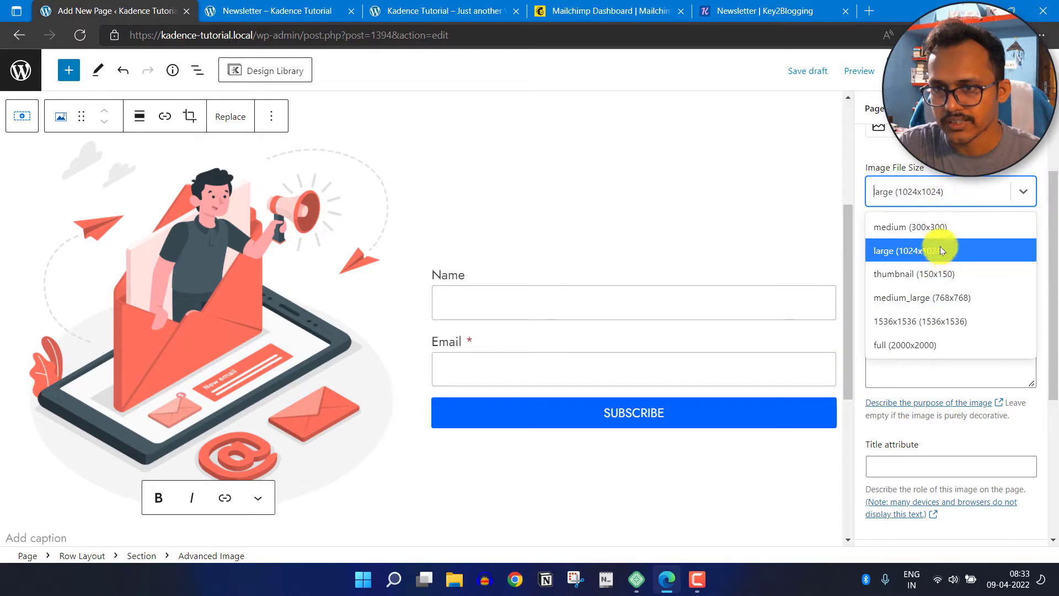
click(941, 230)
scroll(306, 276, up, 2)
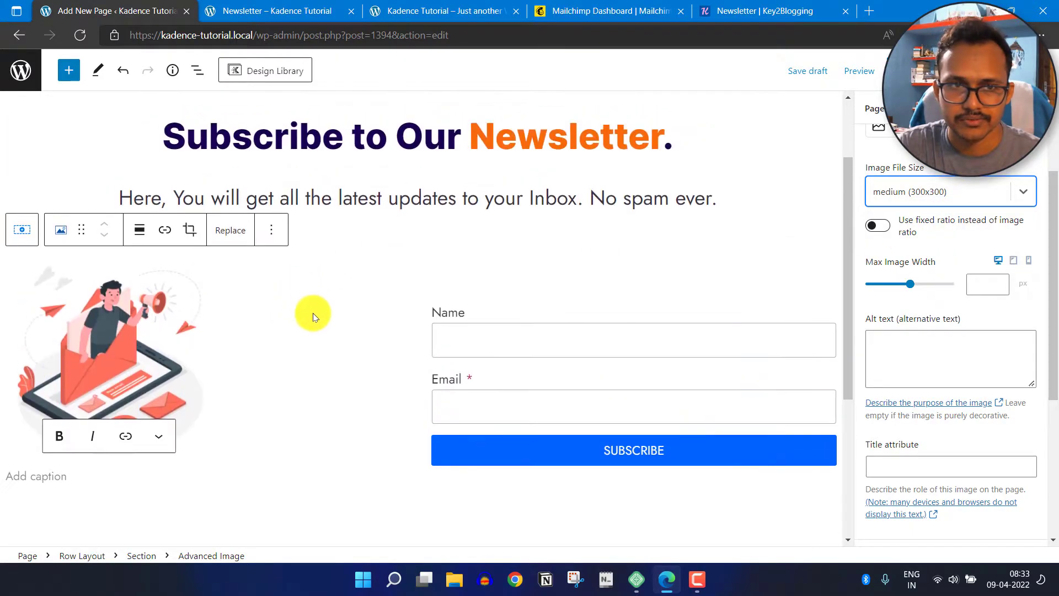
drag(909, 287, 876, 280)
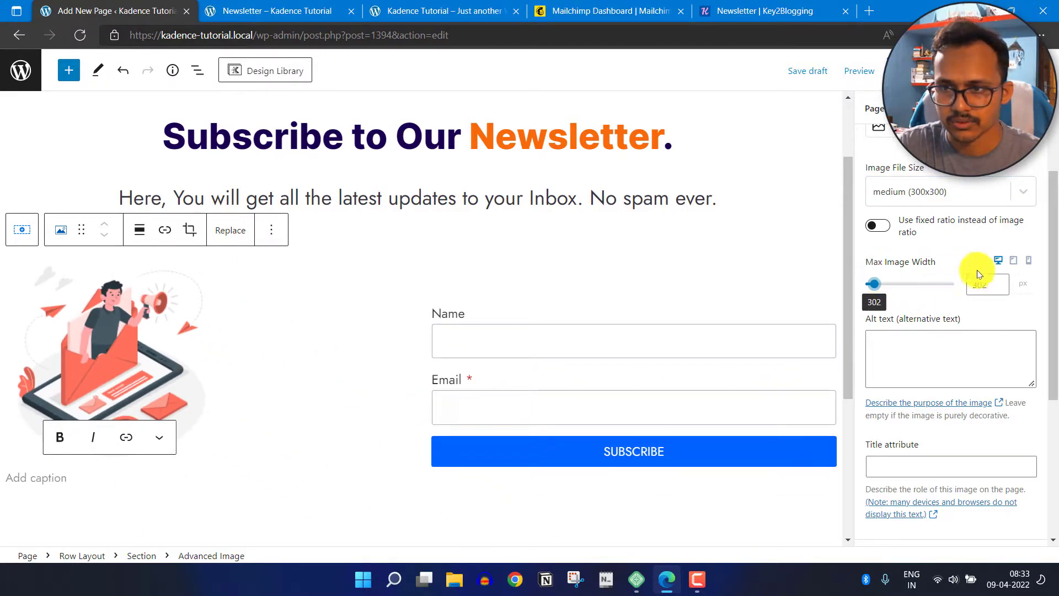
double_click(991, 283)
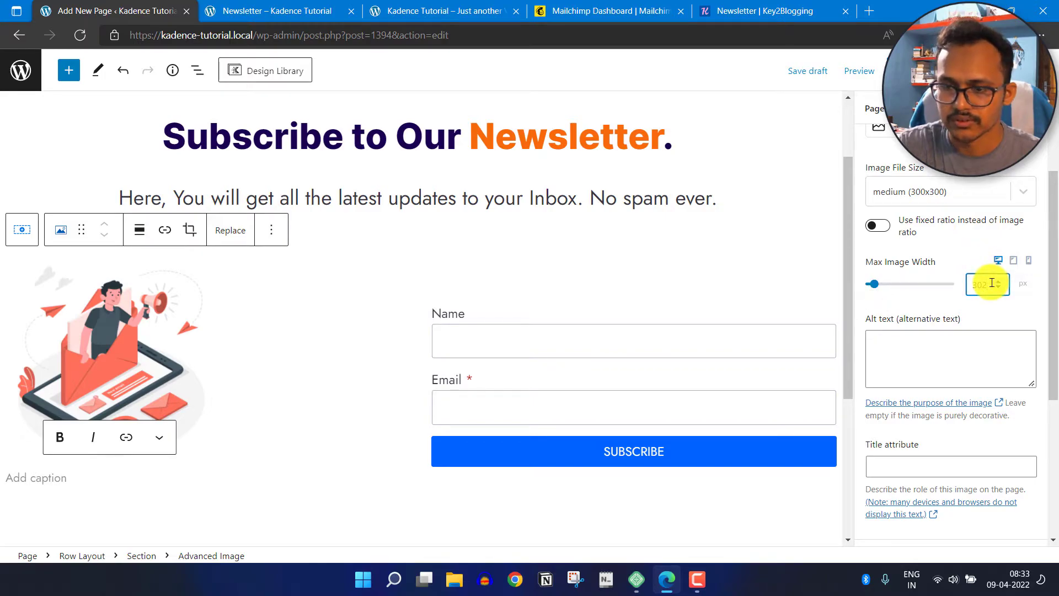
text(300)
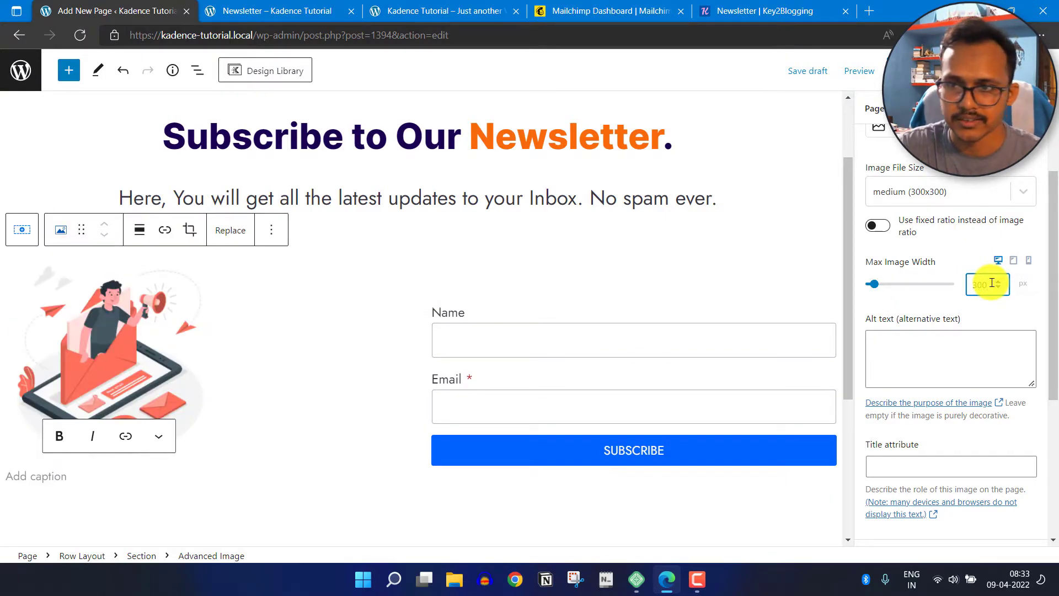
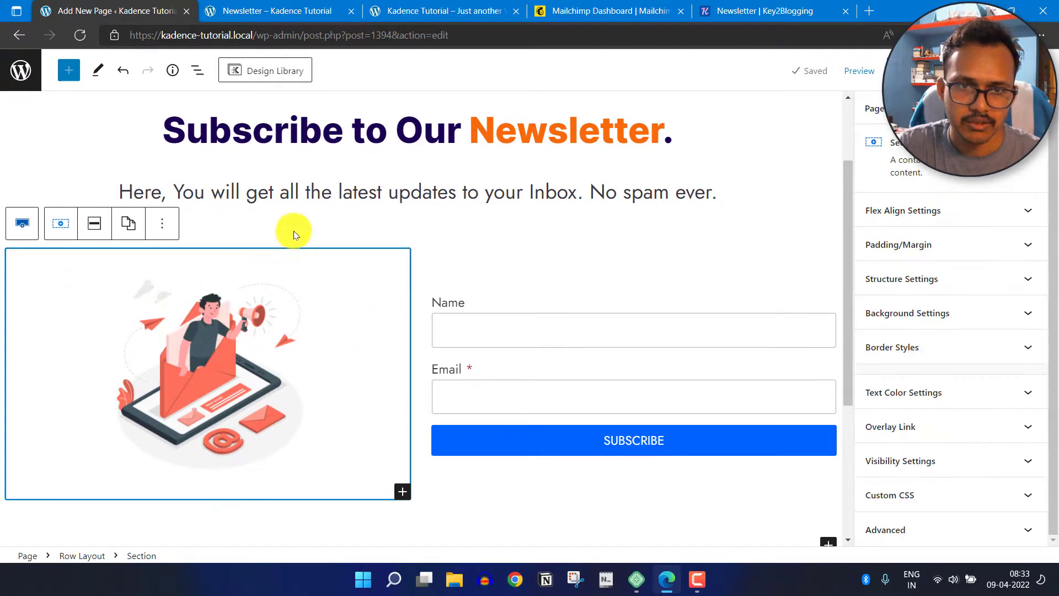
- Make the two-column row use the theme content inner width and set its alignment to Full width
click(87, 556)
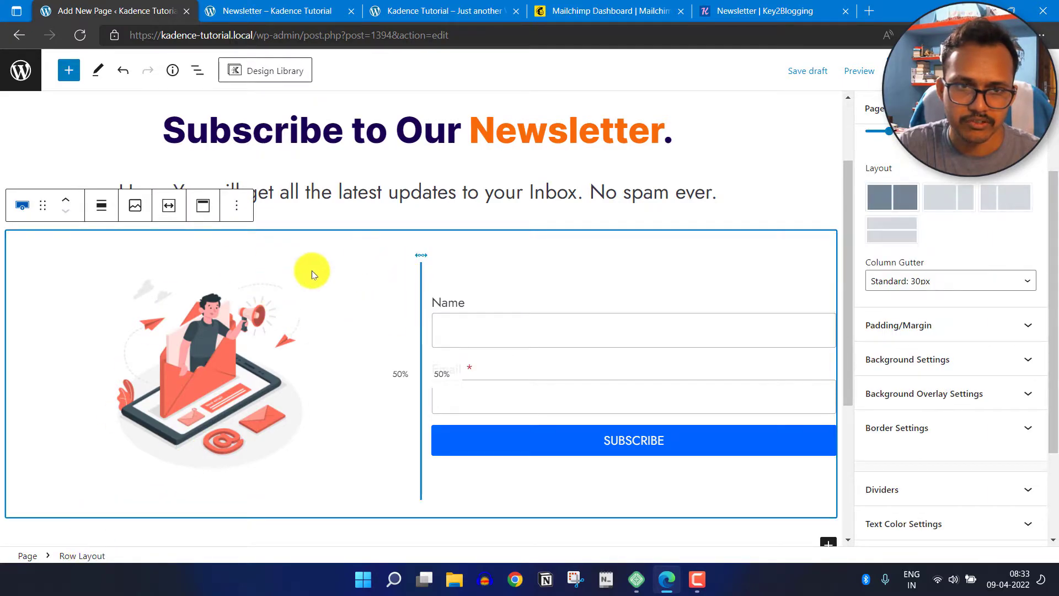
click(167, 205)
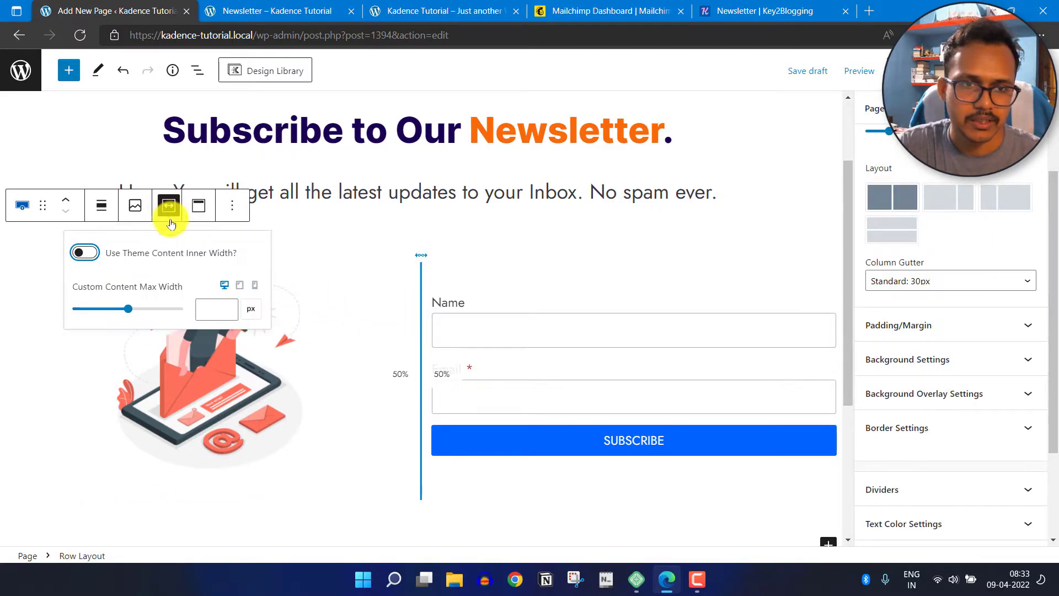
click(83, 256)
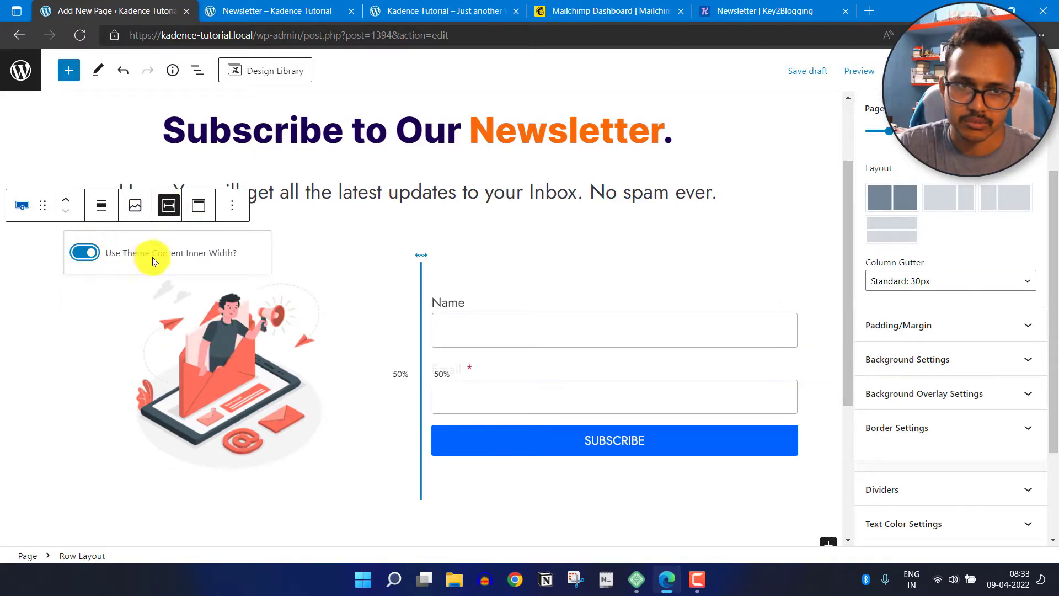
click(101, 205)
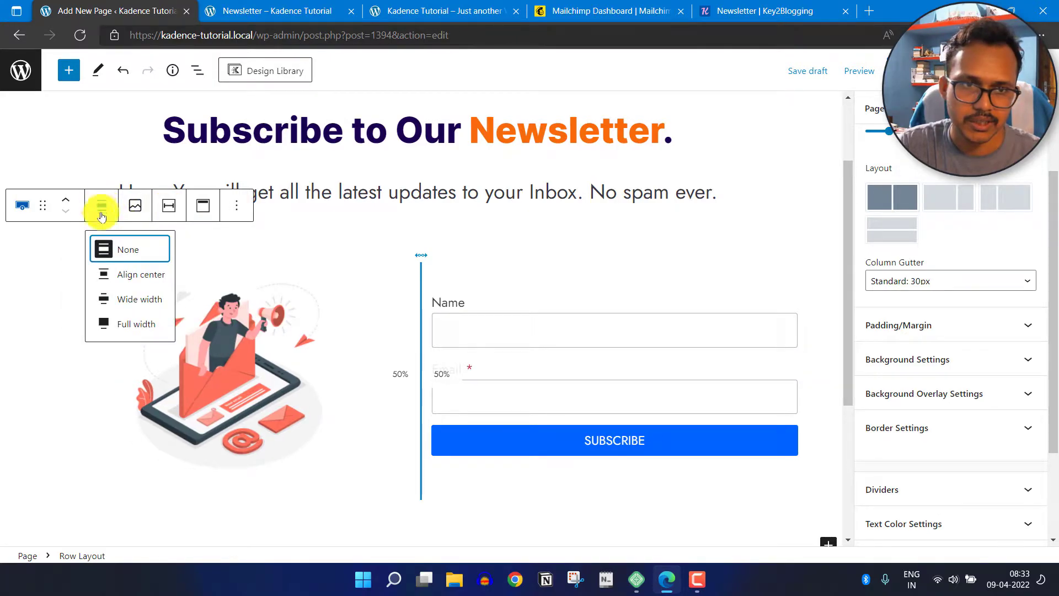
click(121, 324)
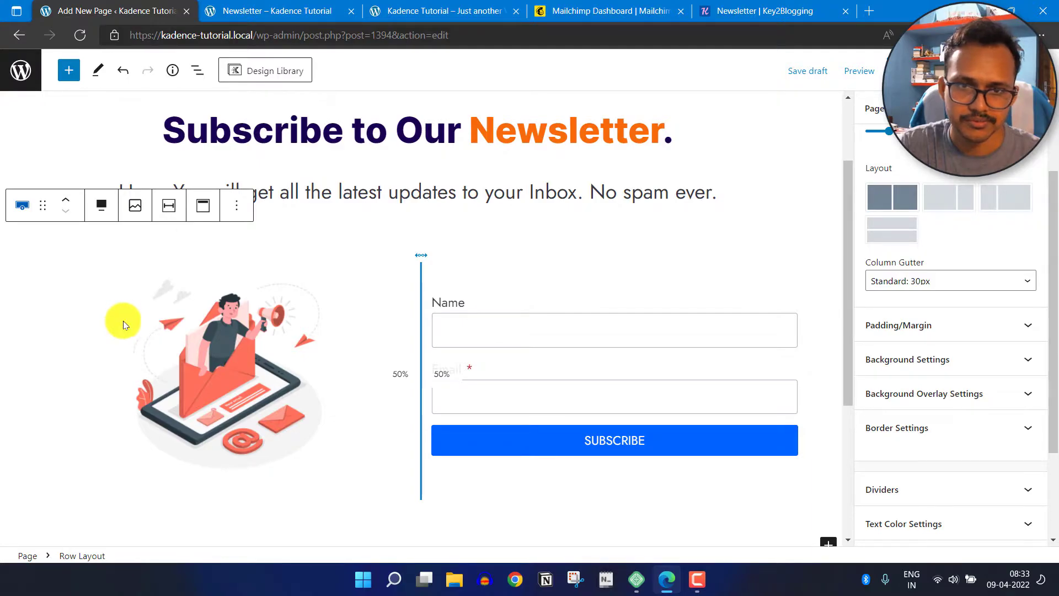
- Make the form's Name field required, hide its label and use "Name" as its placeholder
click(504, 320)
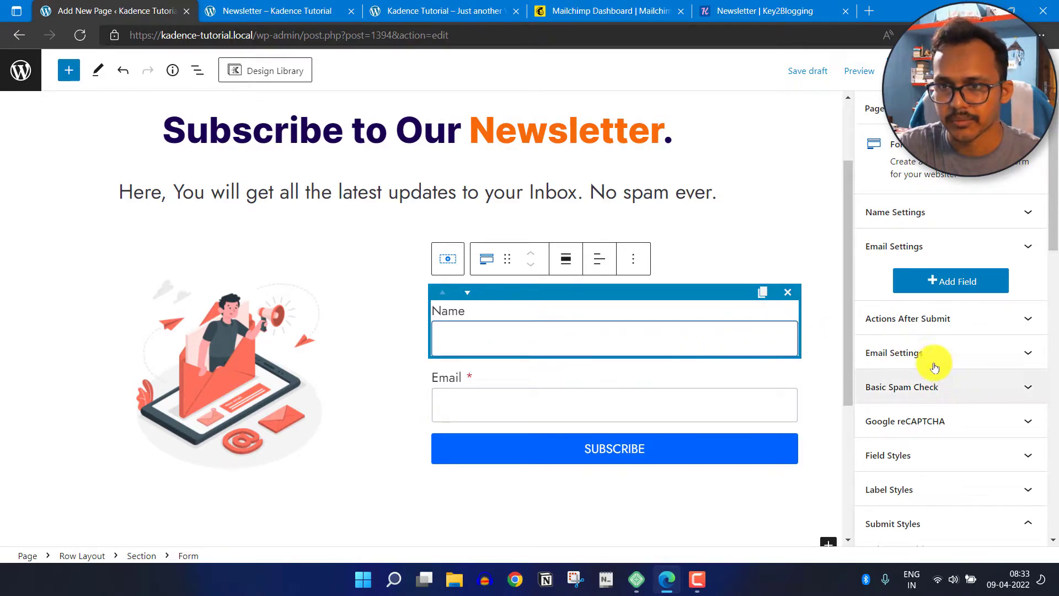
click(951, 210)
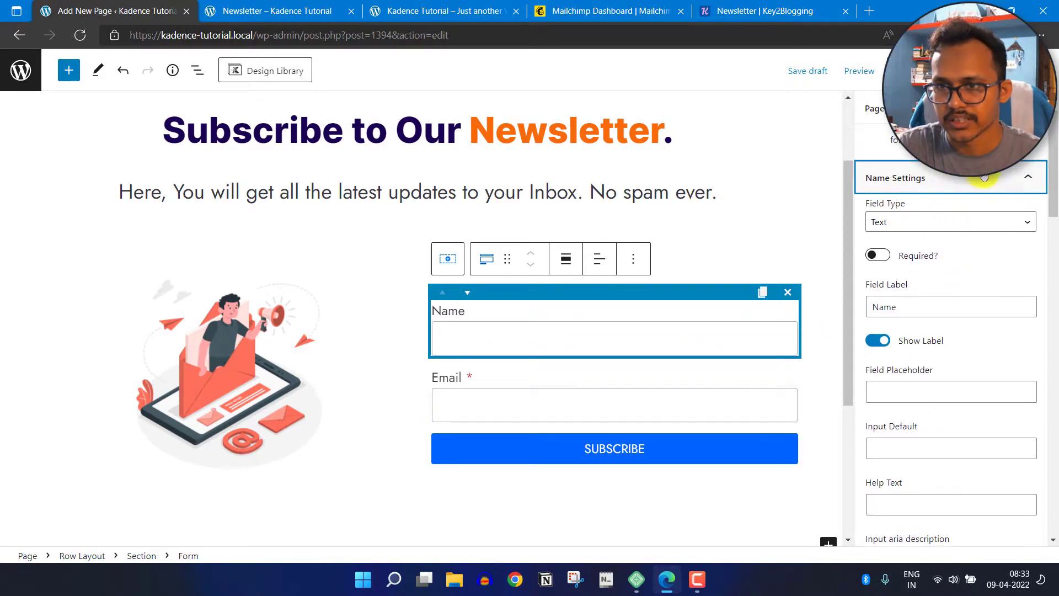
click(876, 255)
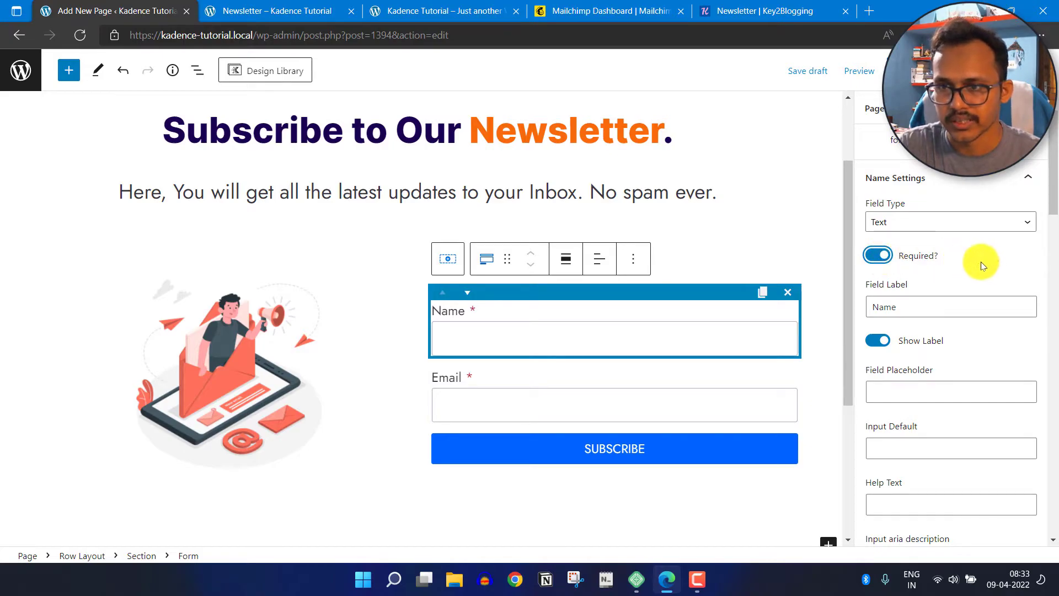
click(877, 341)
double_click(907, 309)
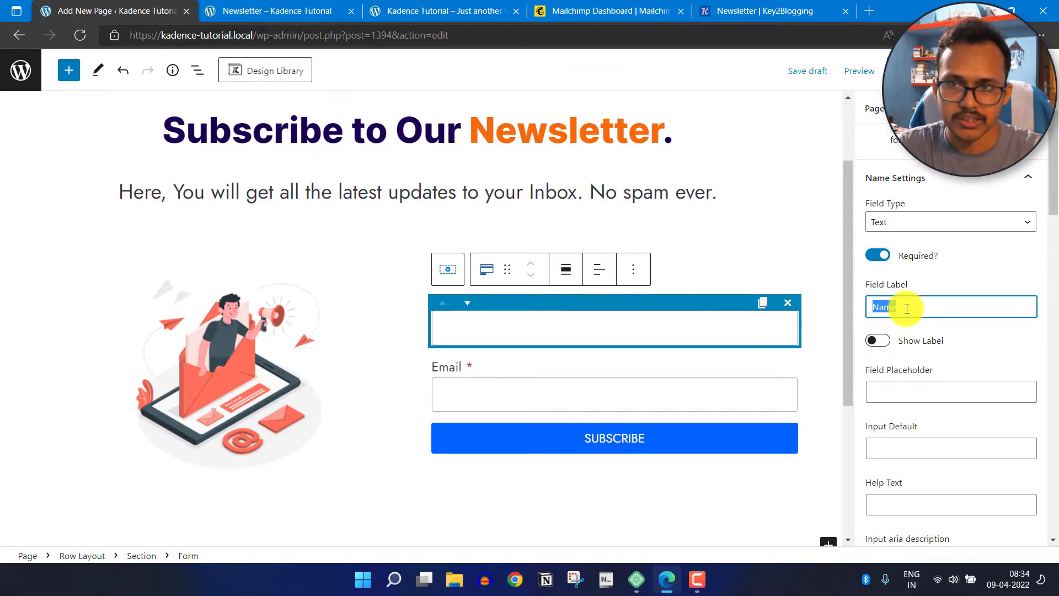
click(910, 390)
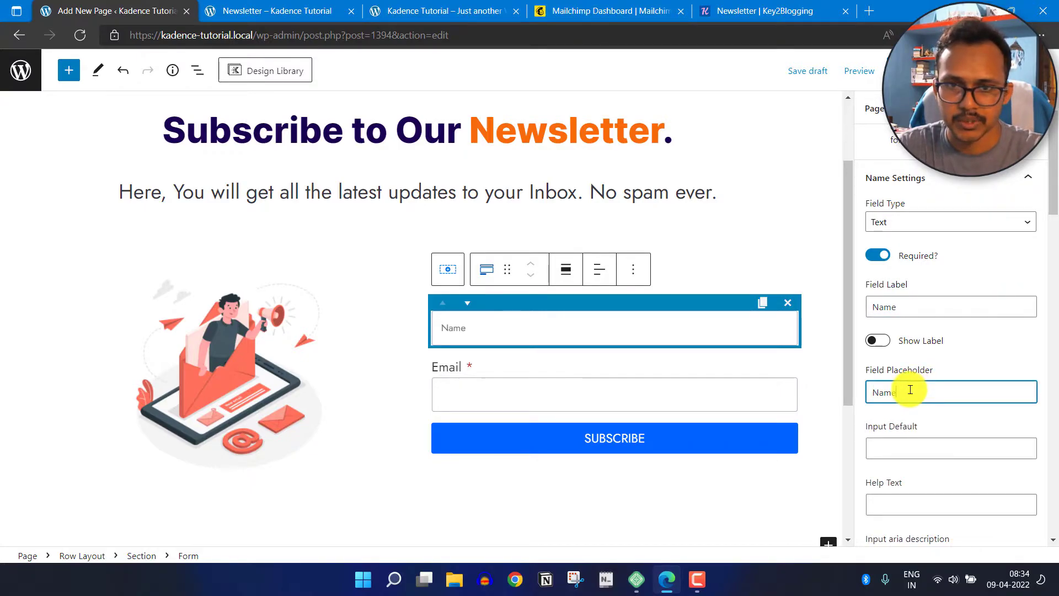
scroll(935, 367, down, 6)
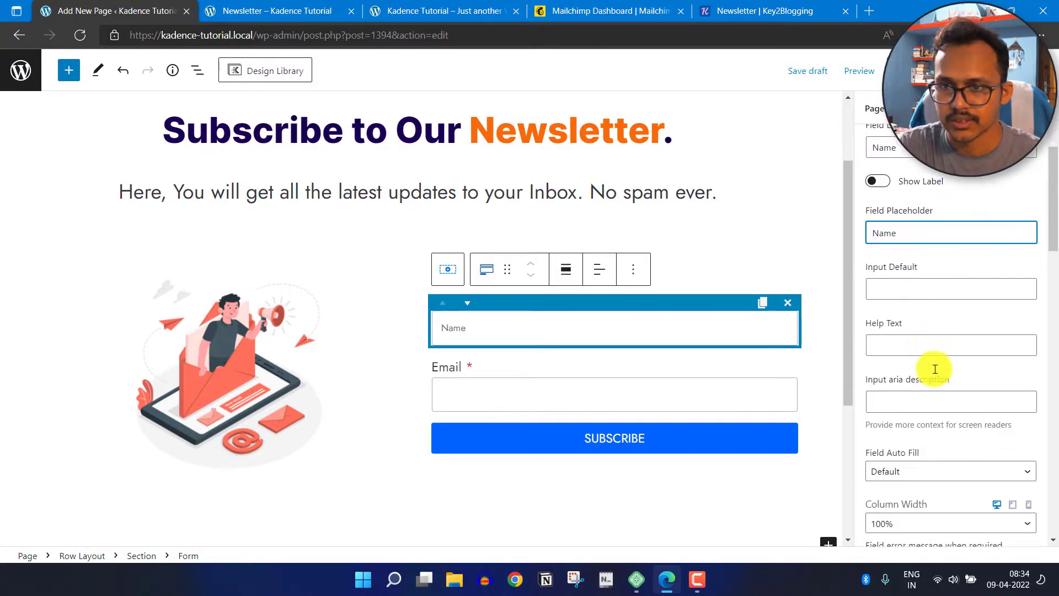
- Hide the form's Email field label and set its placeholder to "Email Address"
click(722, 385)
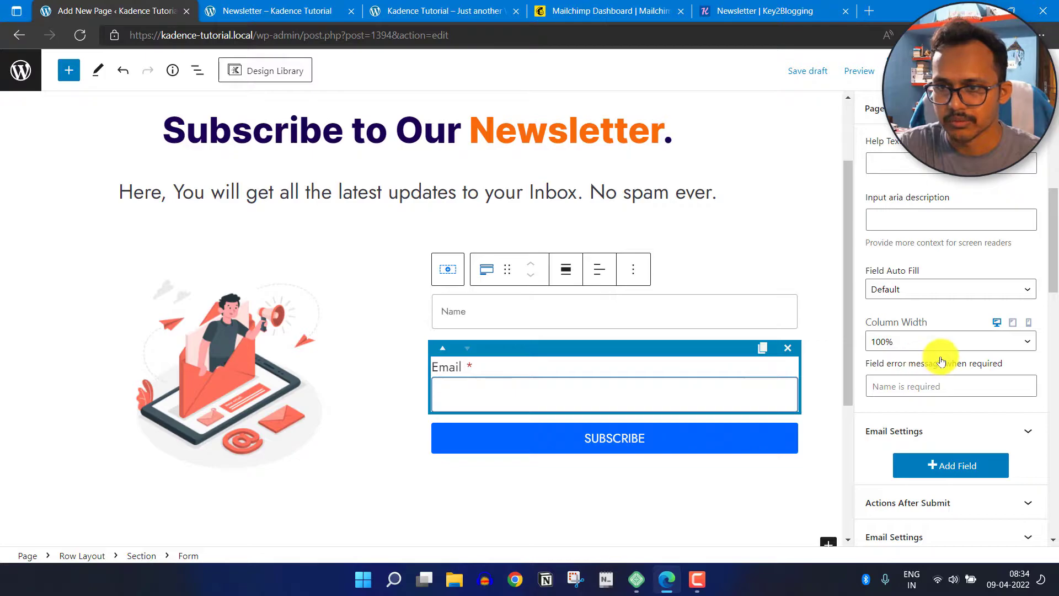
scroll(941, 355, down, 4)
click(948, 227)
scroll(959, 270, down, 1)
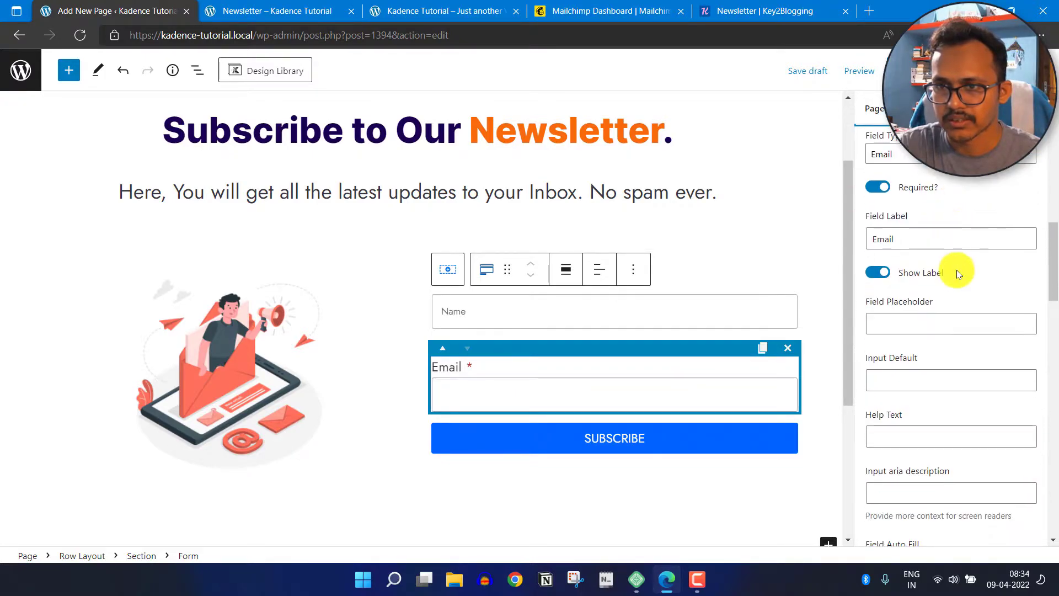
scroll(960, 270, up, 2)
click(884, 346)
double_click(907, 306)
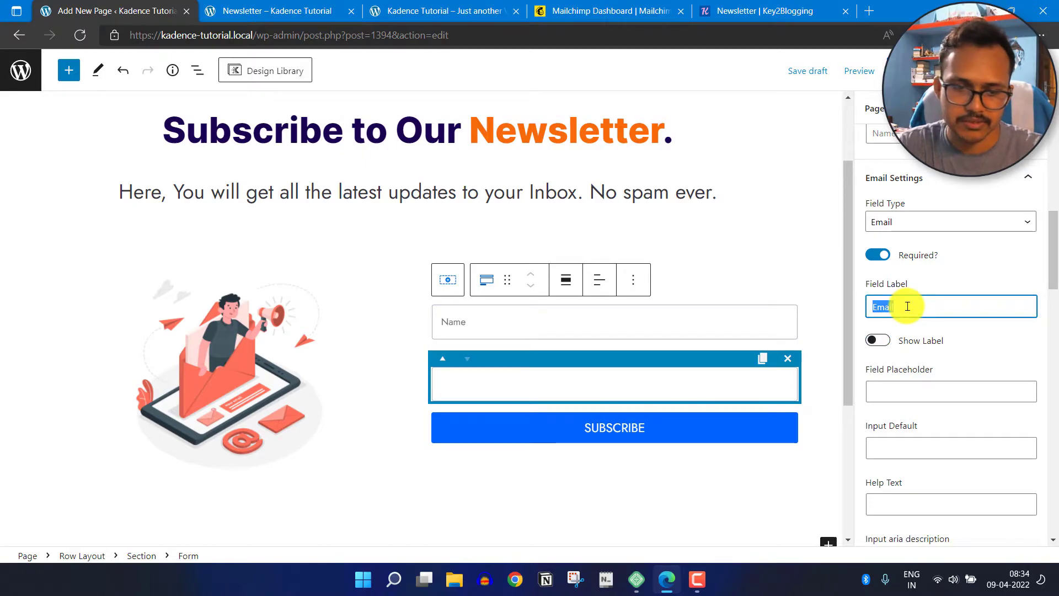
click(925, 392)
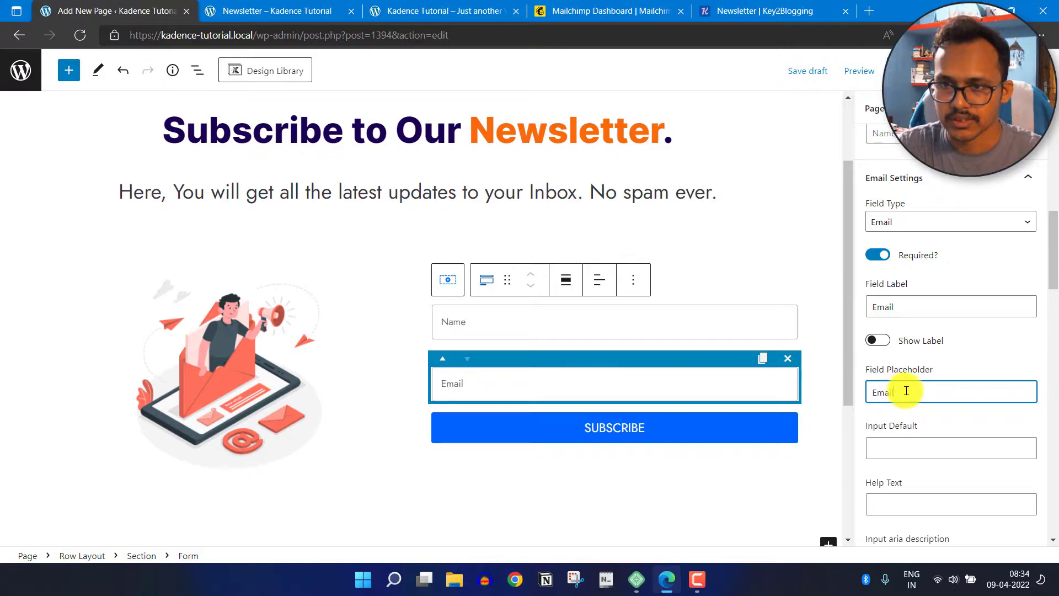
text(E)
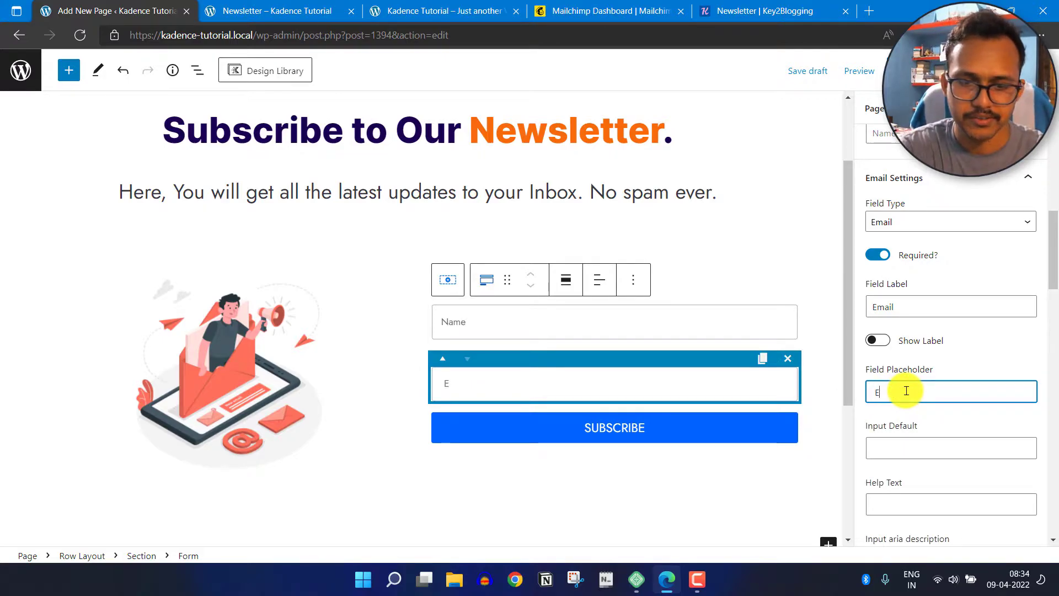
text(mail Address)
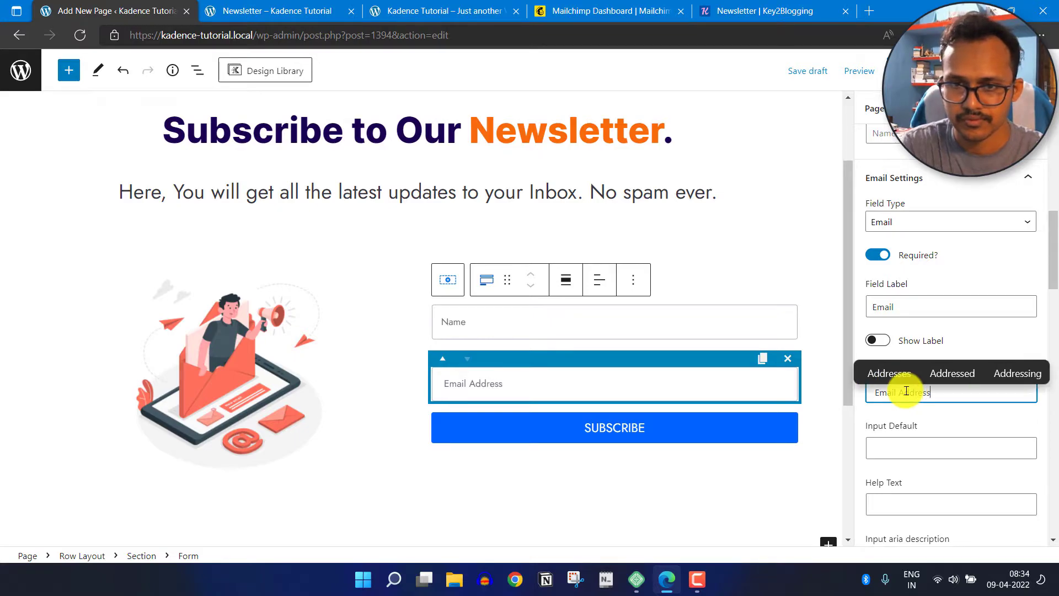
click(568, 330)
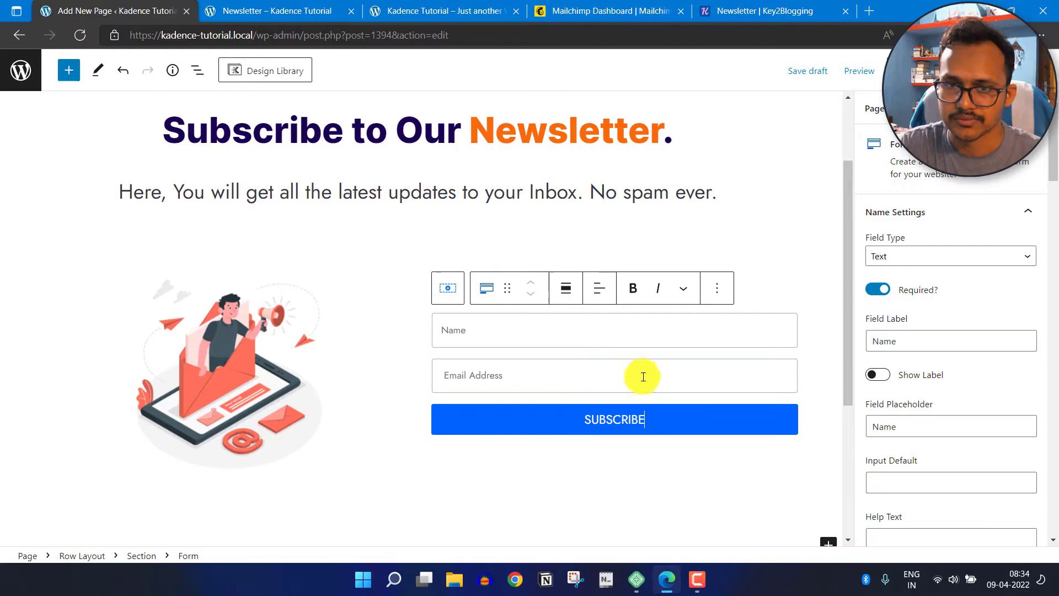
- Set the background color of the row holding the illustration and form to the light lavender palette color E7EDFC
click(400, 243)
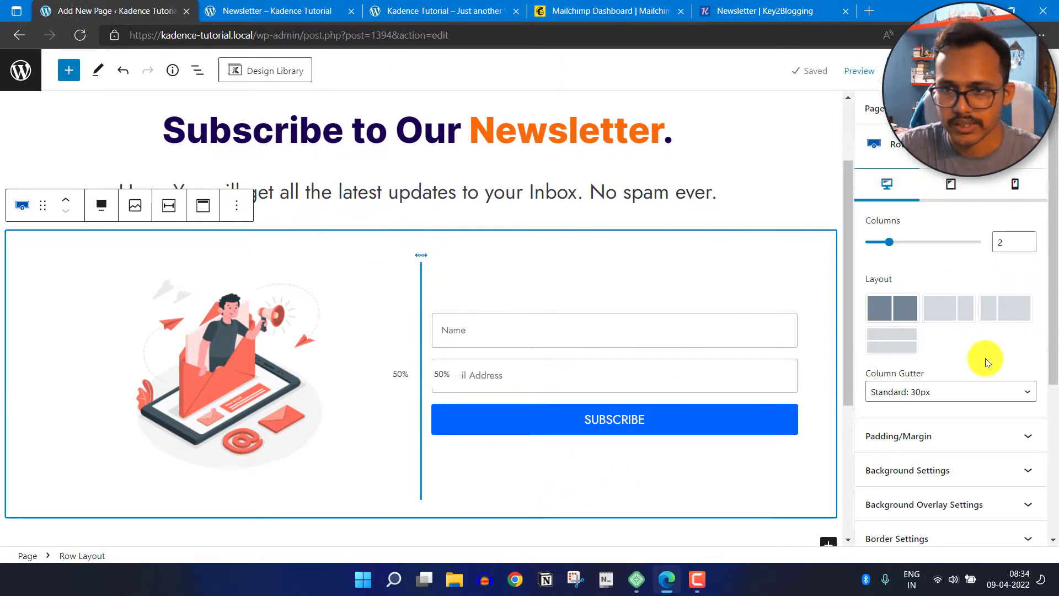
click(944, 470)
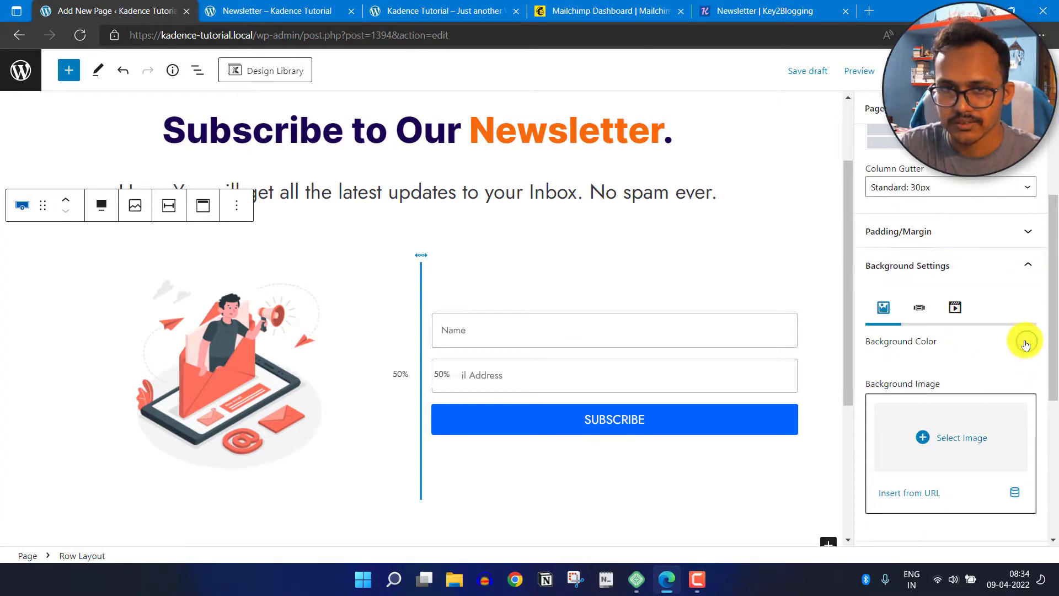
click(1023, 343)
click(996, 304)
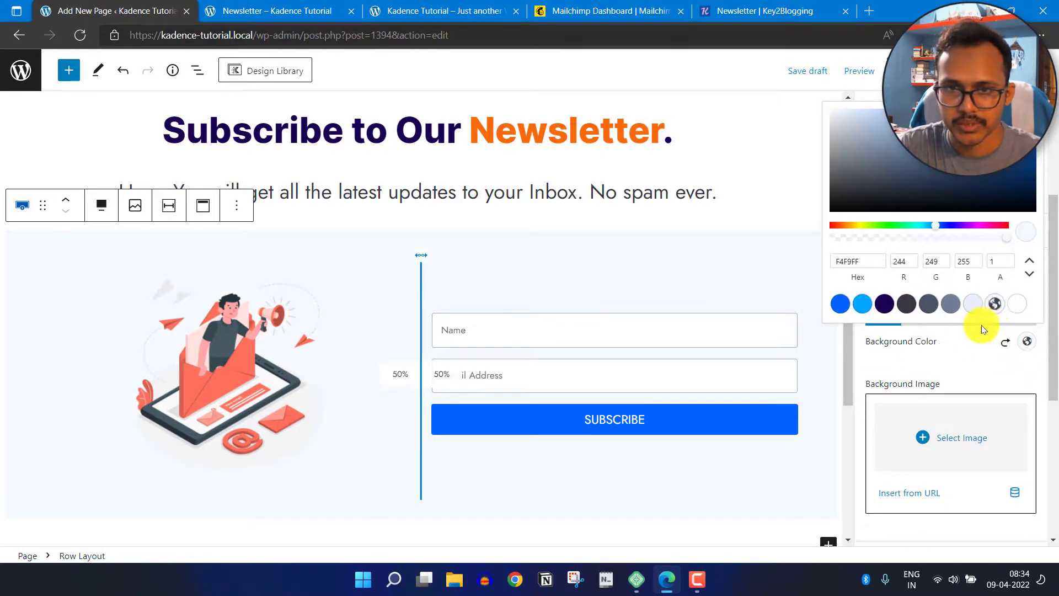
click(971, 305)
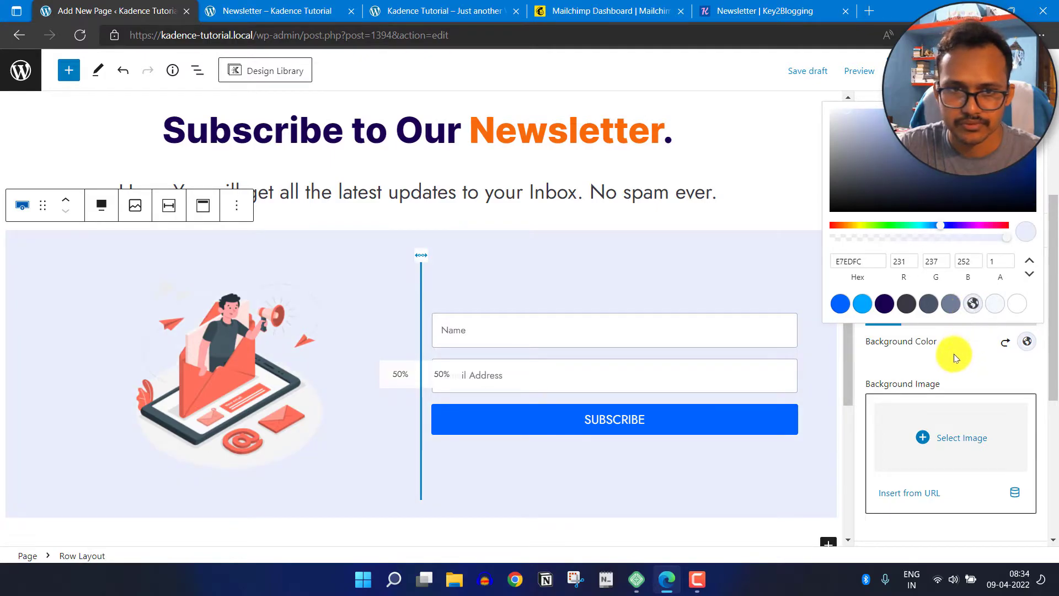
click(975, 365)
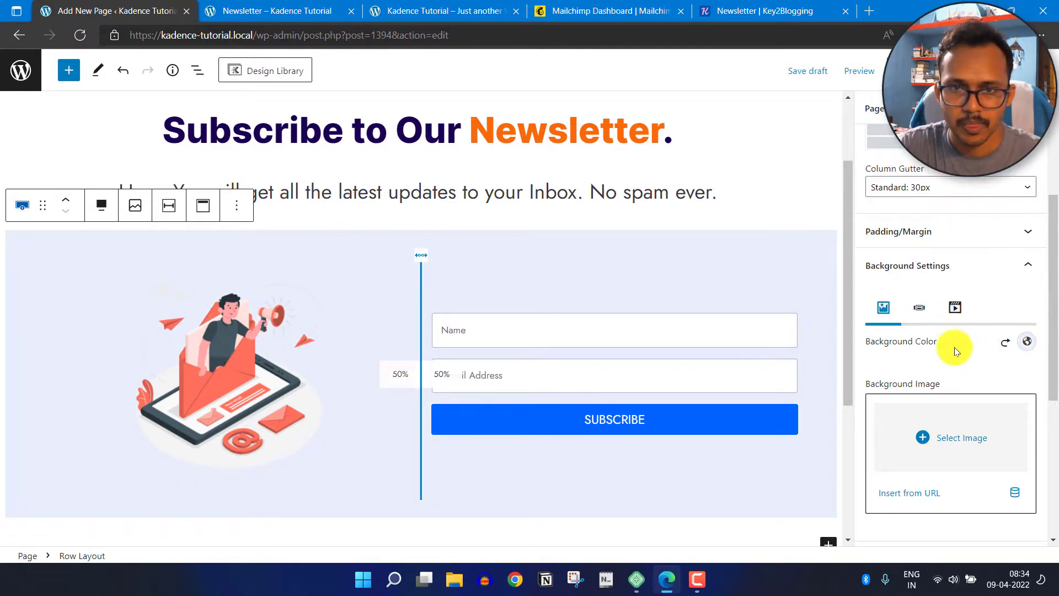
scroll(834, 361, down, 2)
scroll(813, 380, up, 2)
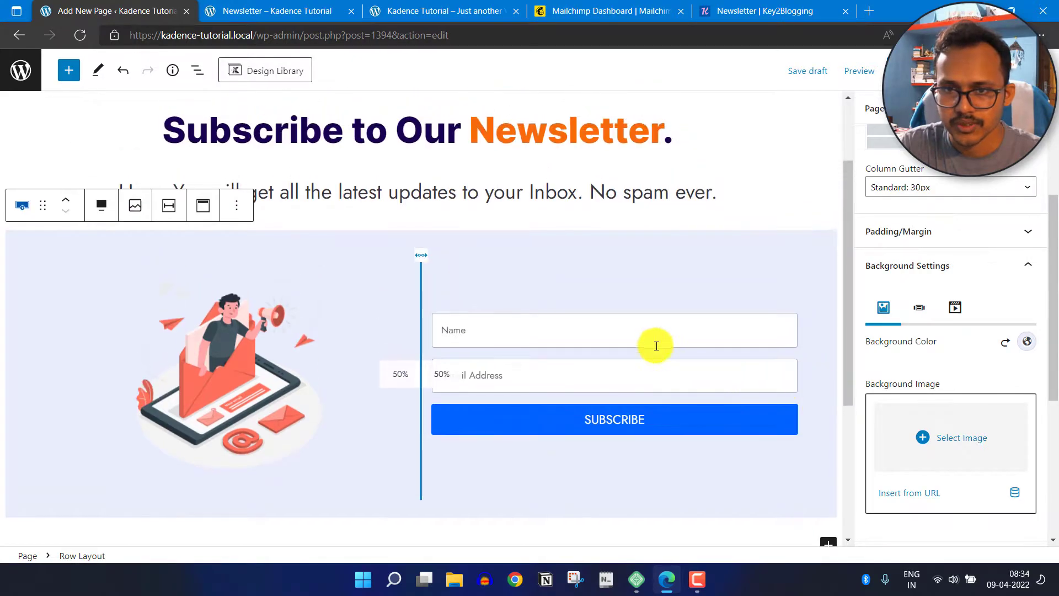
- Examine the subscribe form's Actions After Submit options for the available email marketing integrations
click(658, 335)
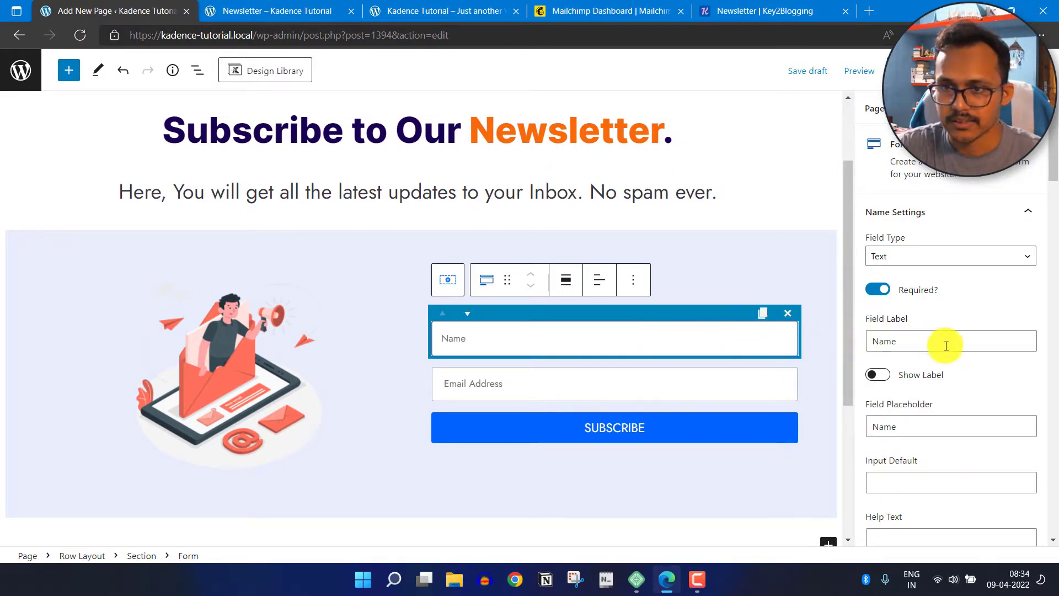
scroll(947, 352, down, 3)
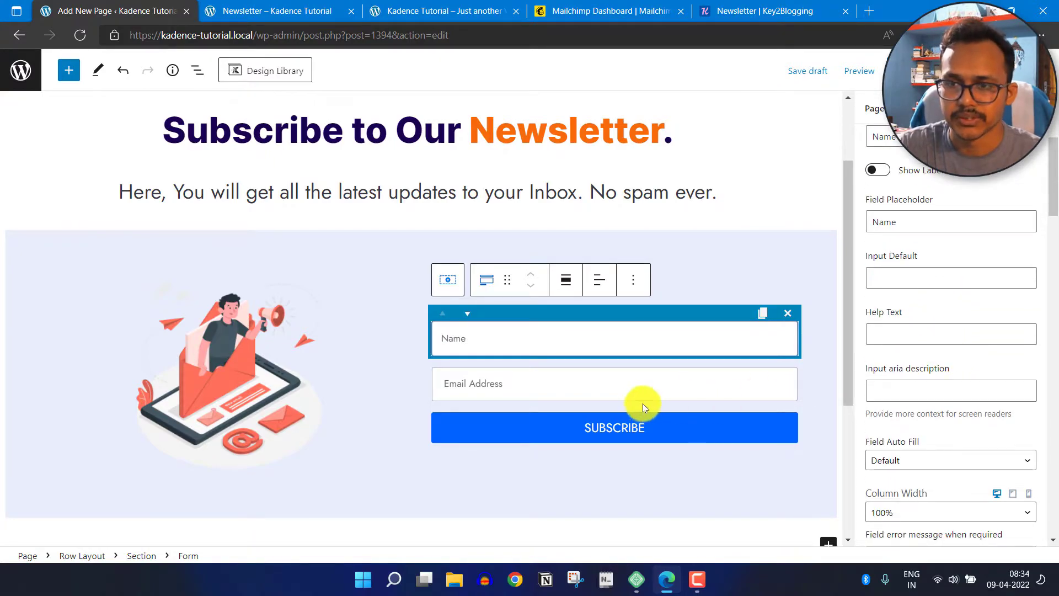
scroll(918, 421, down, 3)
scroll(929, 408, down, 1)
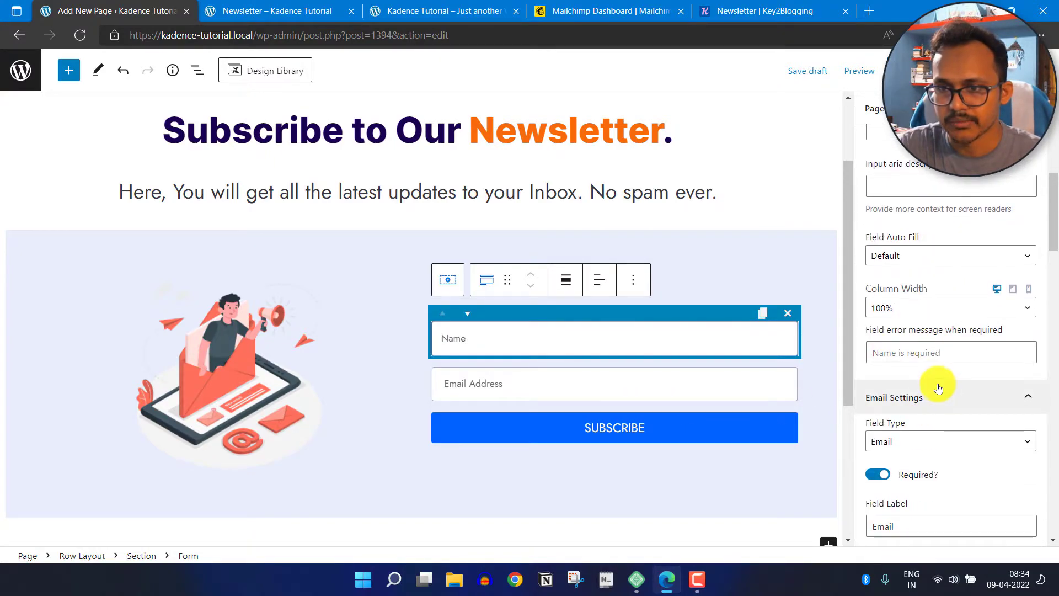
click(1016, 399)
scroll(989, 350, up, 6)
scroll(1020, 221, up, 3)
click(1026, 218)
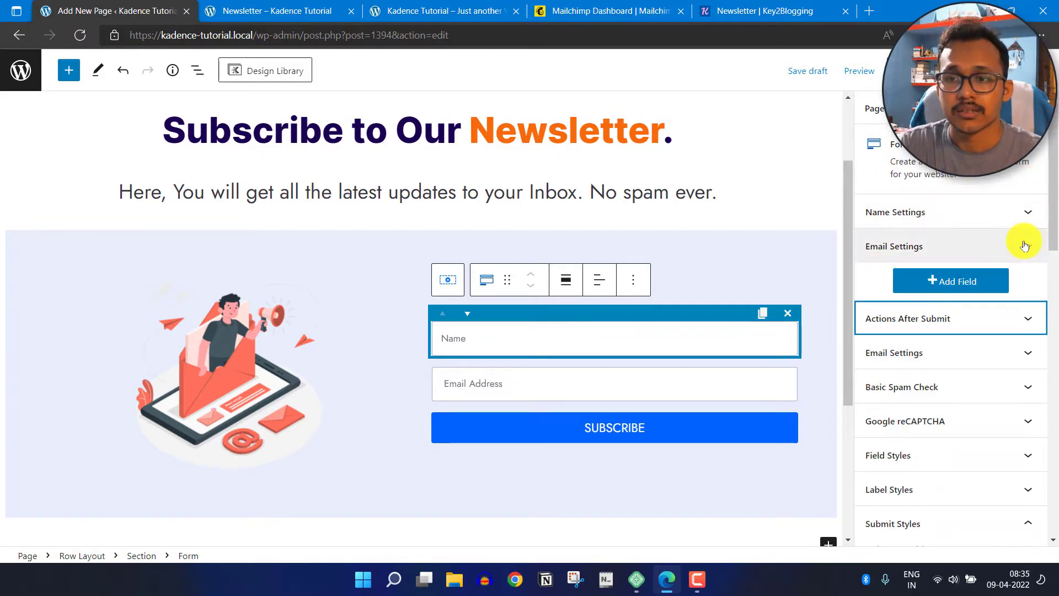
click(1020, 323)
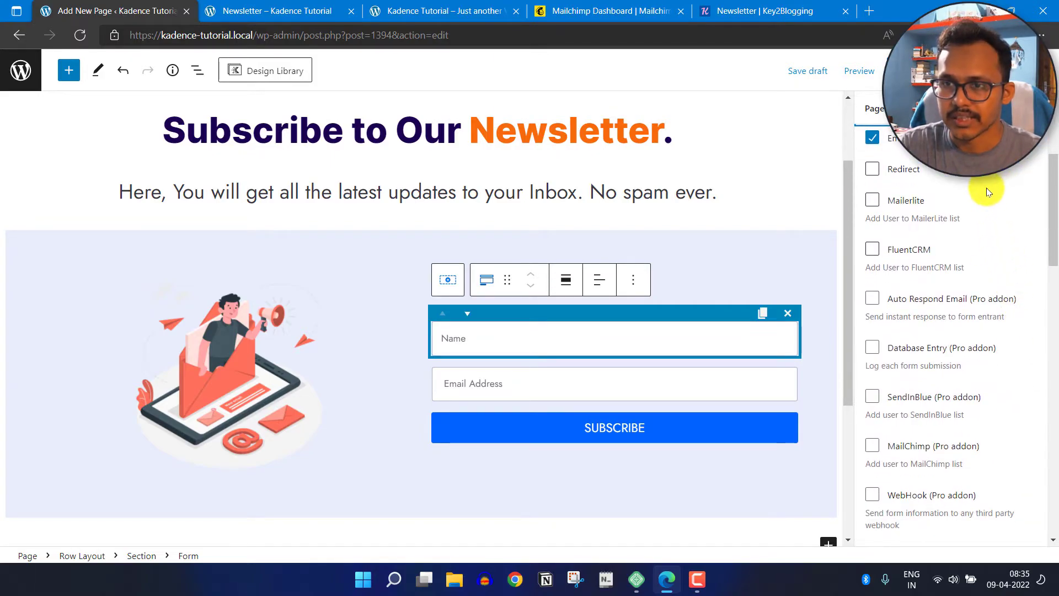
scroll(988, 190, up, 1)
scroll(954, 250, down, 1)
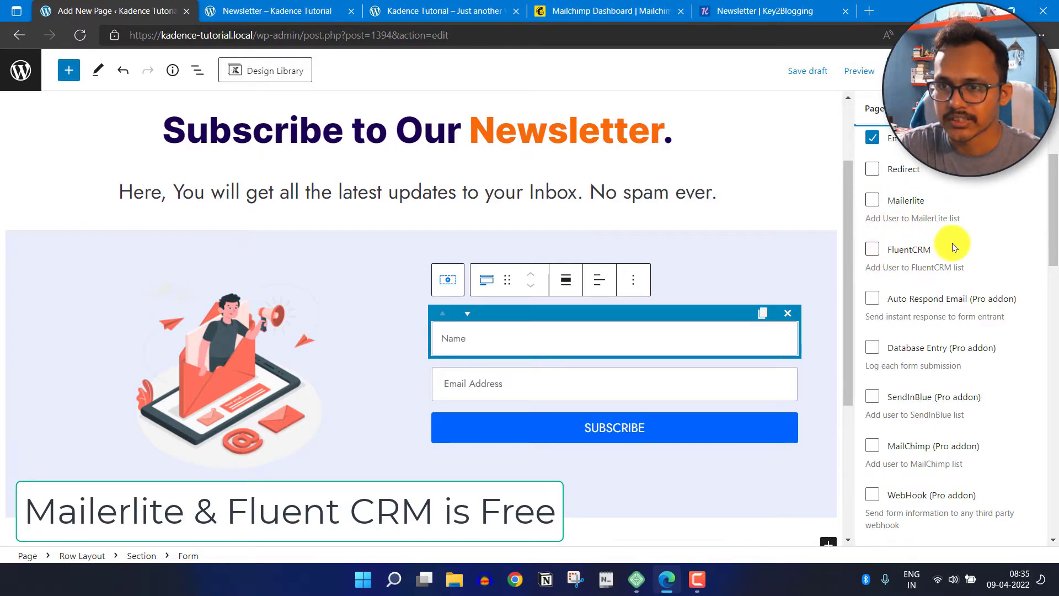
scroll(954, 247, down, 2)
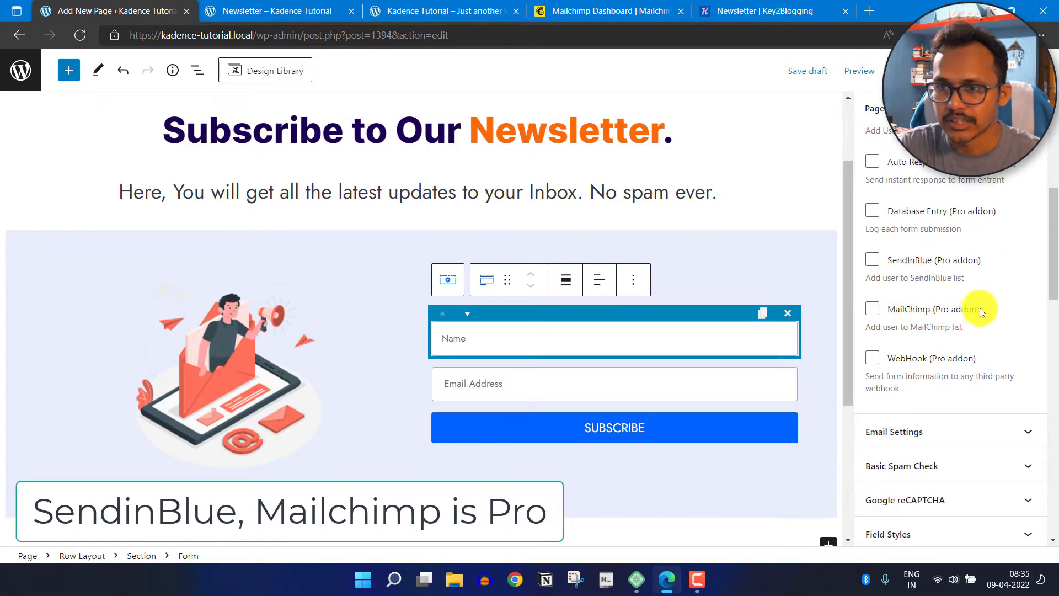
scroll(907, 313, down, 1)
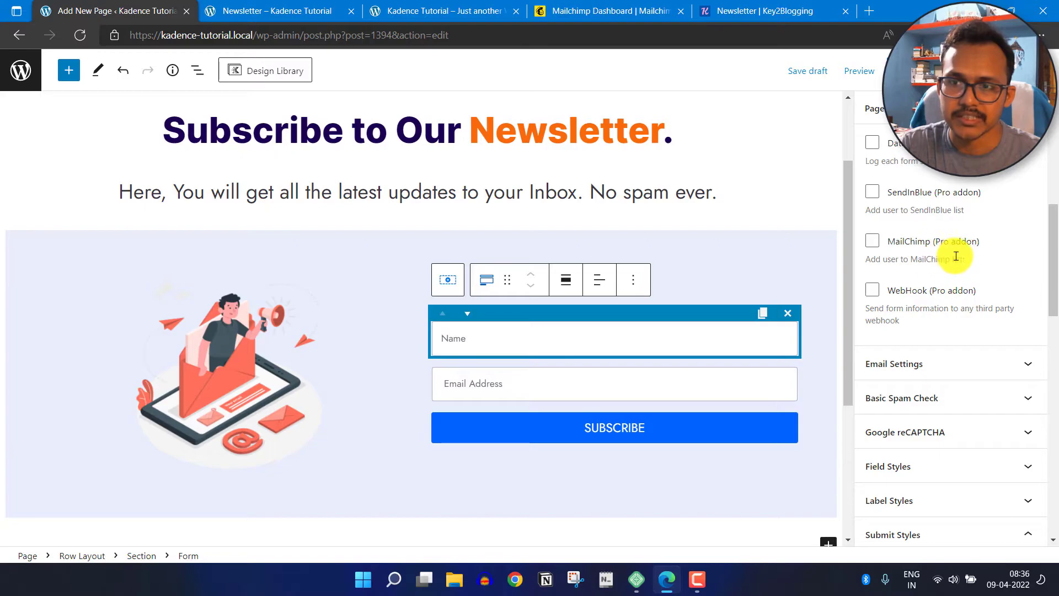
- Open the Kadence Tutorial site's admin dashboard in the other browser tab and bring up its installed plugins list
click(313, 7)
click(407, 7)
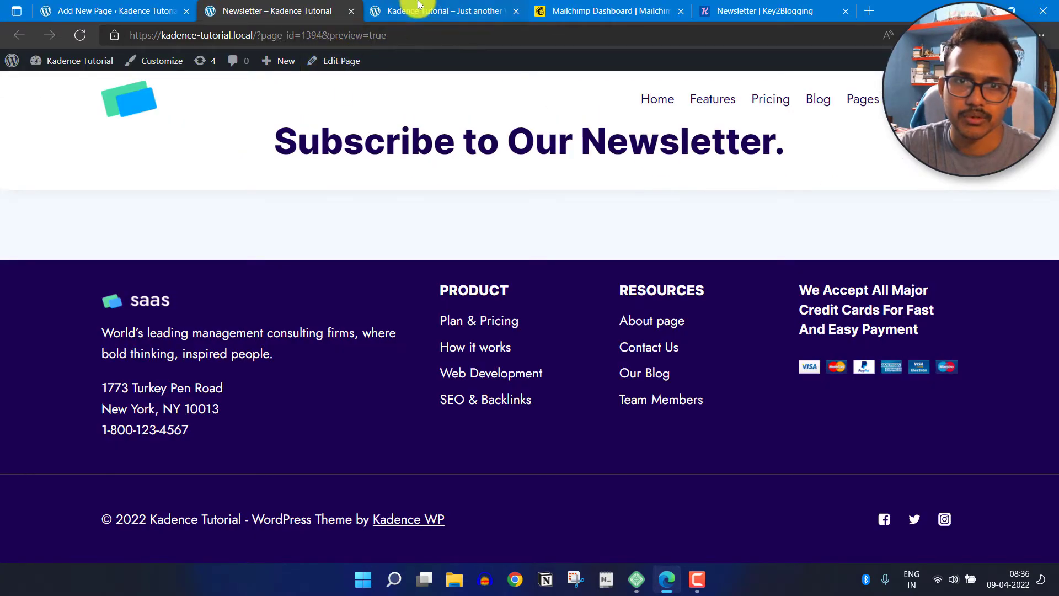
click(61, 62)
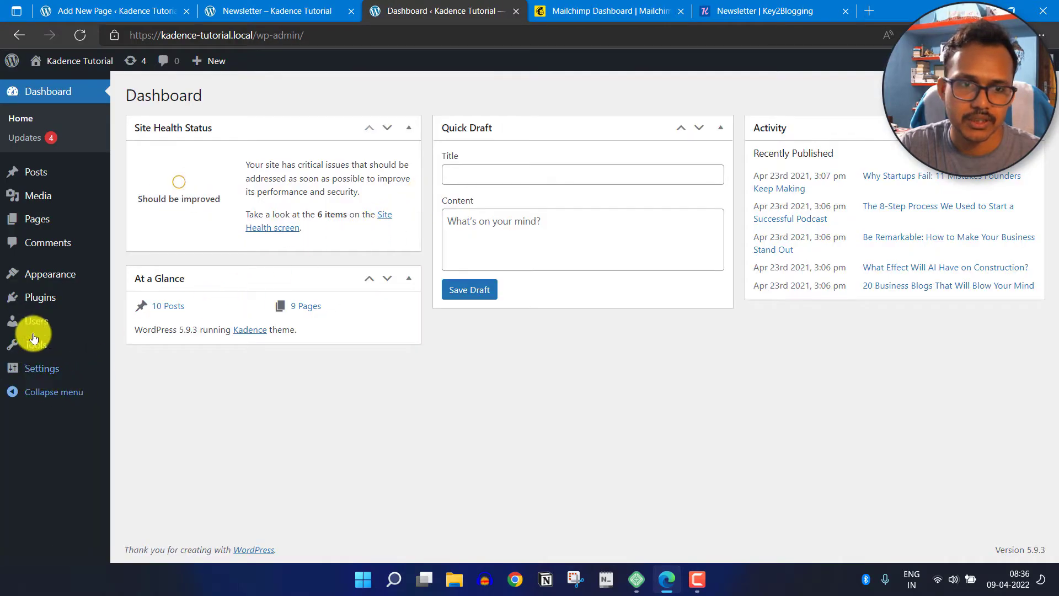
click(40, 296)
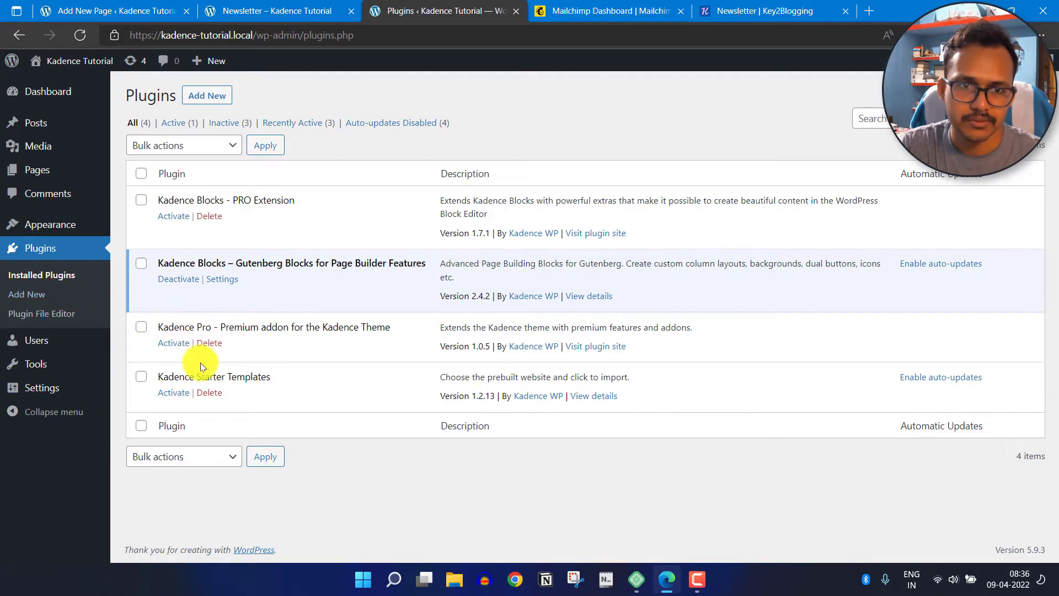
- Activate the Kadence Blocks PRO Extension and Kadence Pro plugins, and dismiss the notice
click(163, 347)
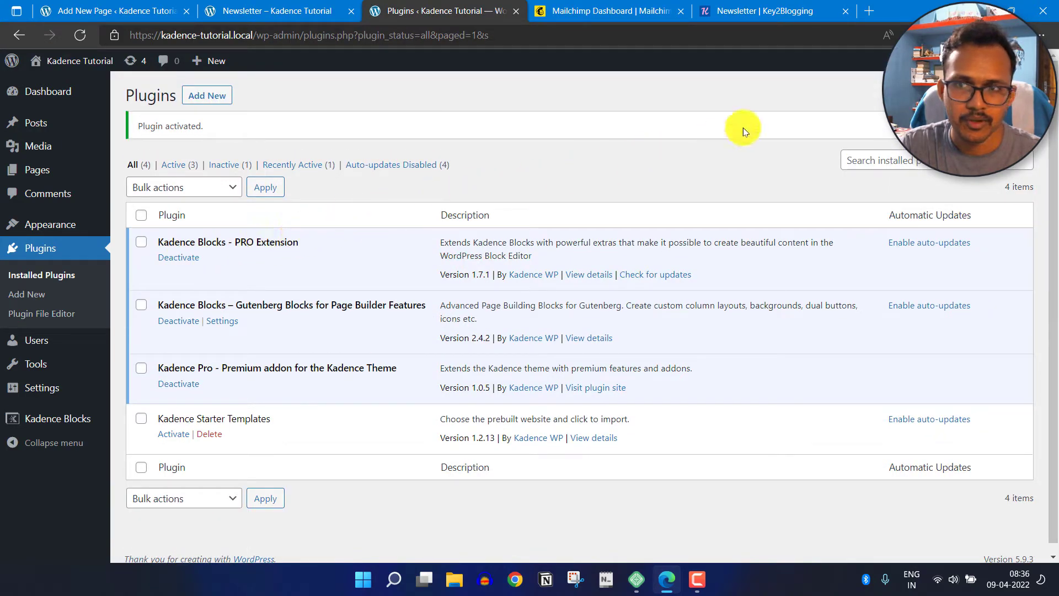
click(1022, 126)
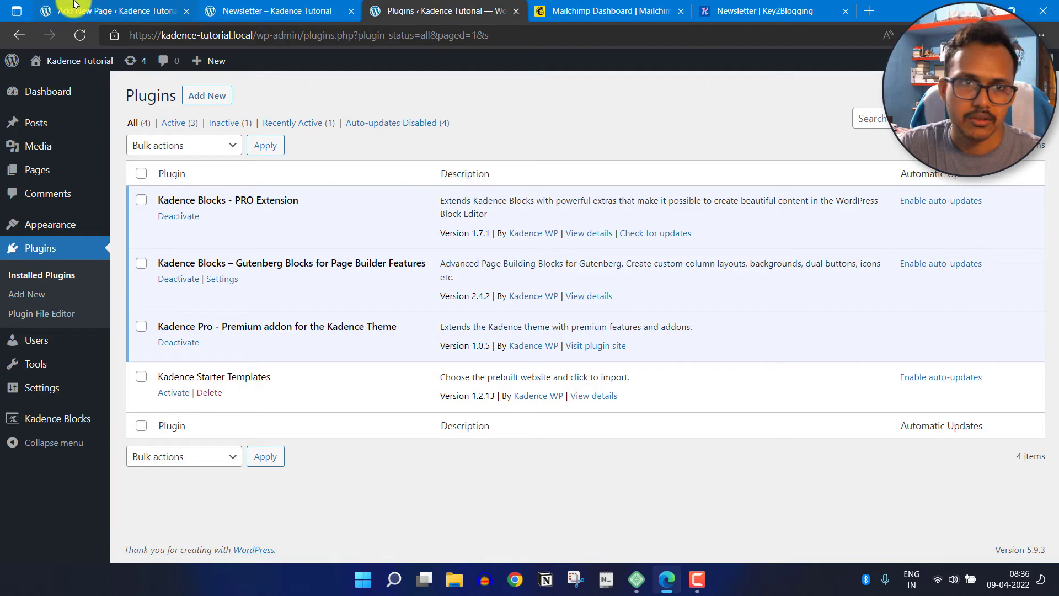
- Return to the Newsletter page editor, save the draft and reload the editor
click(76, 6)
click(805, 77)
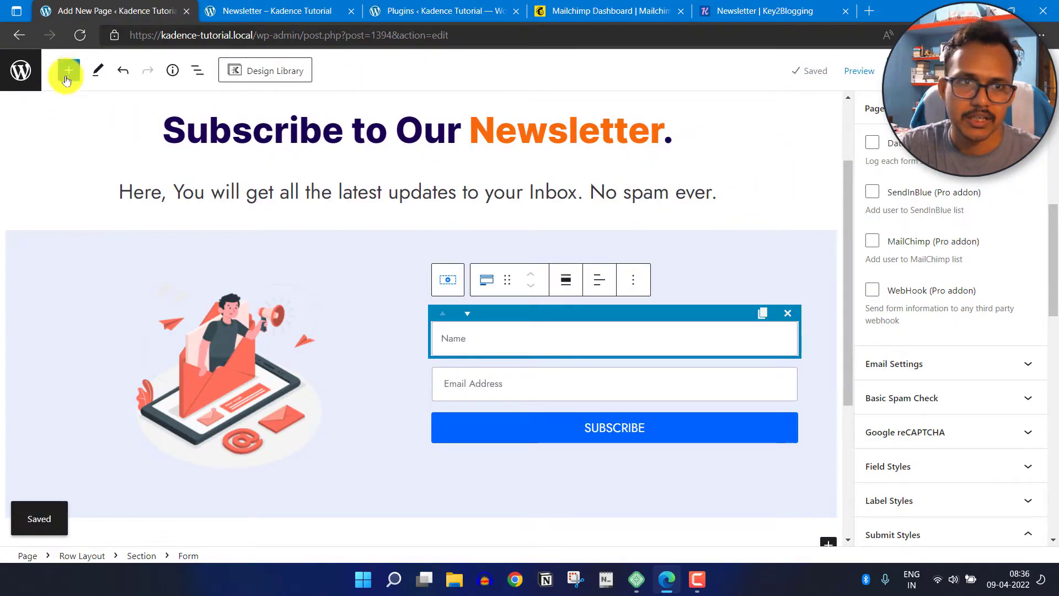
click(80, 34)
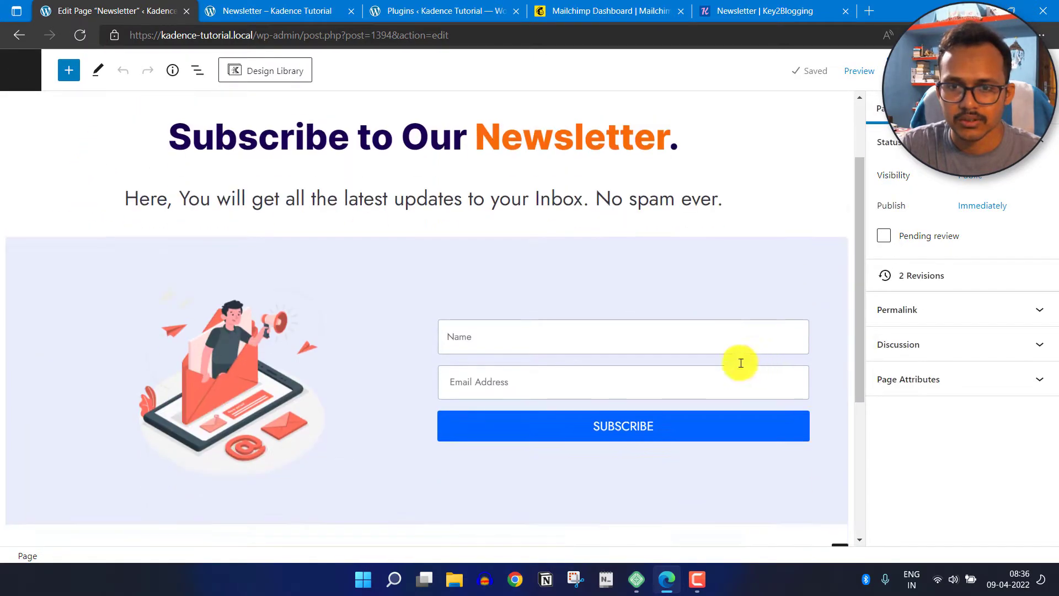
- Replace the subscribe form's Email action after submit with MailChimp, and open the form's MailChimp Settings
scroll(605, 307, down, 1)
click(605, 307)
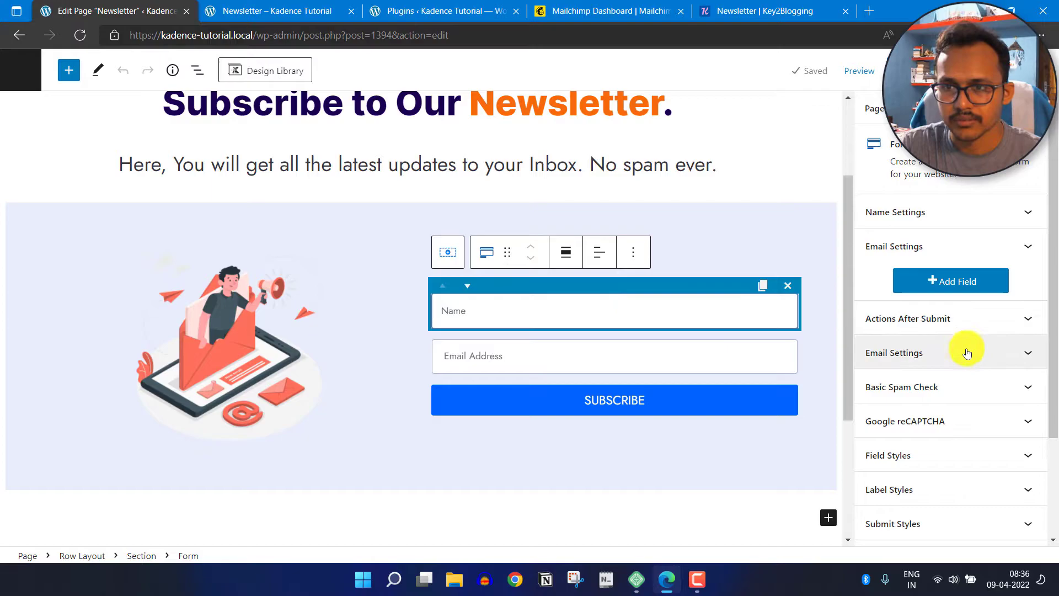
click(915, 315)
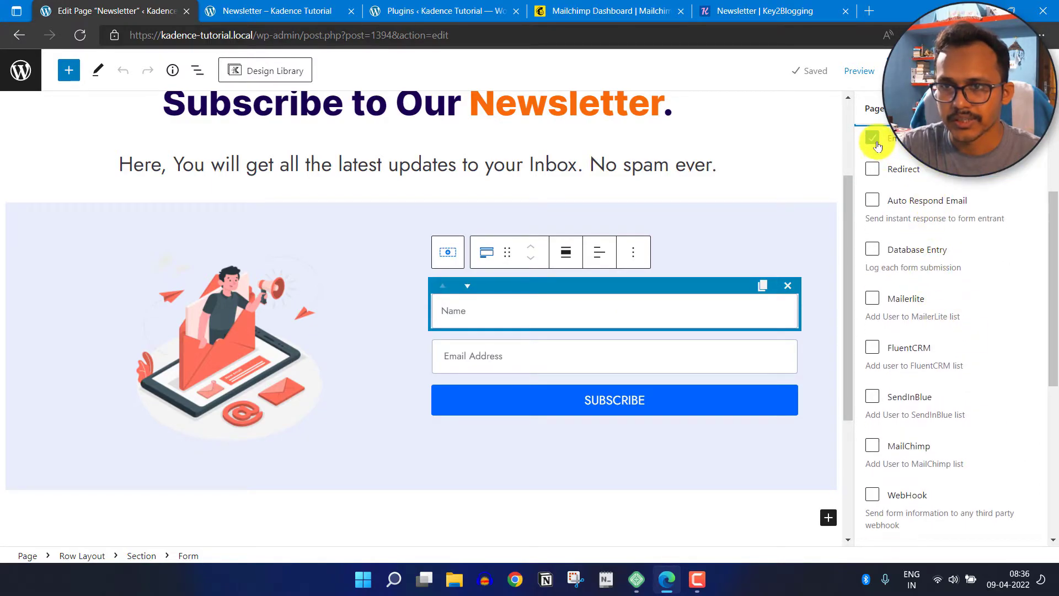
scroll(940, 394, down, 2)
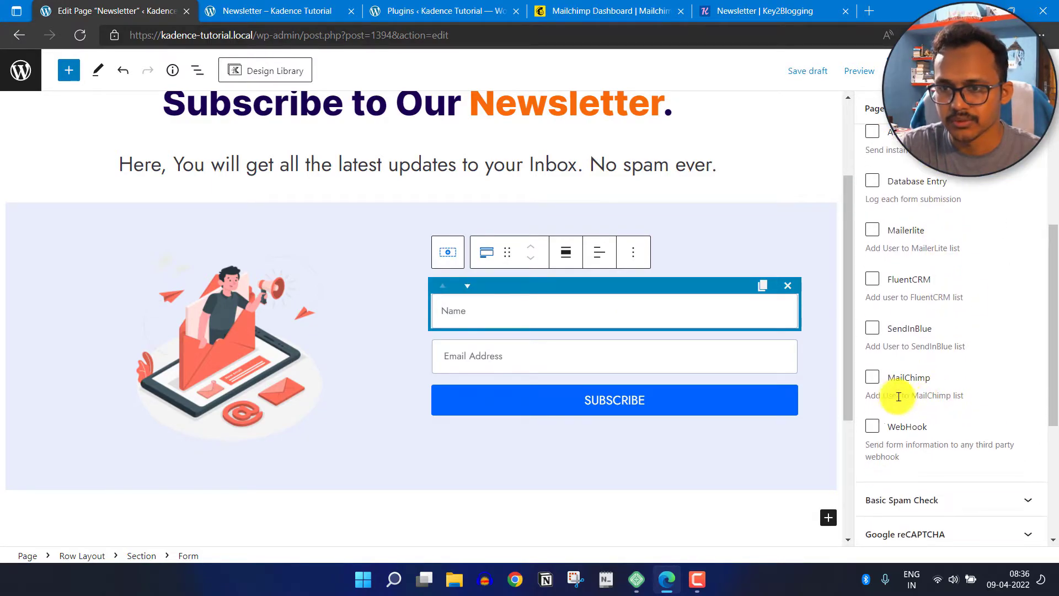
click(872, 375)
scroll(935, 395, down, 3)
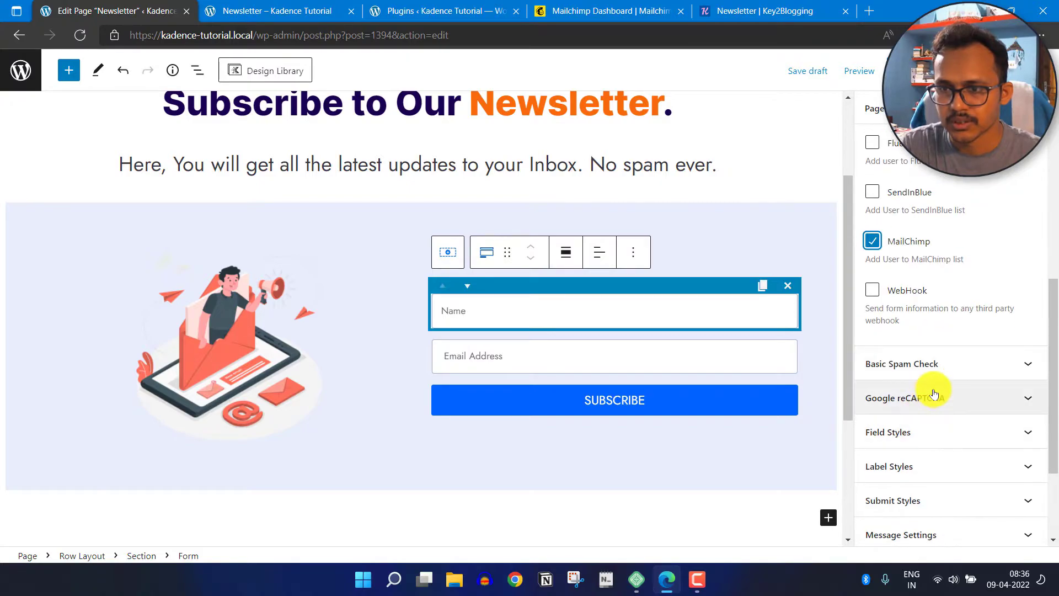
scroll(959, 331, up, 5)
click(1000, 250)
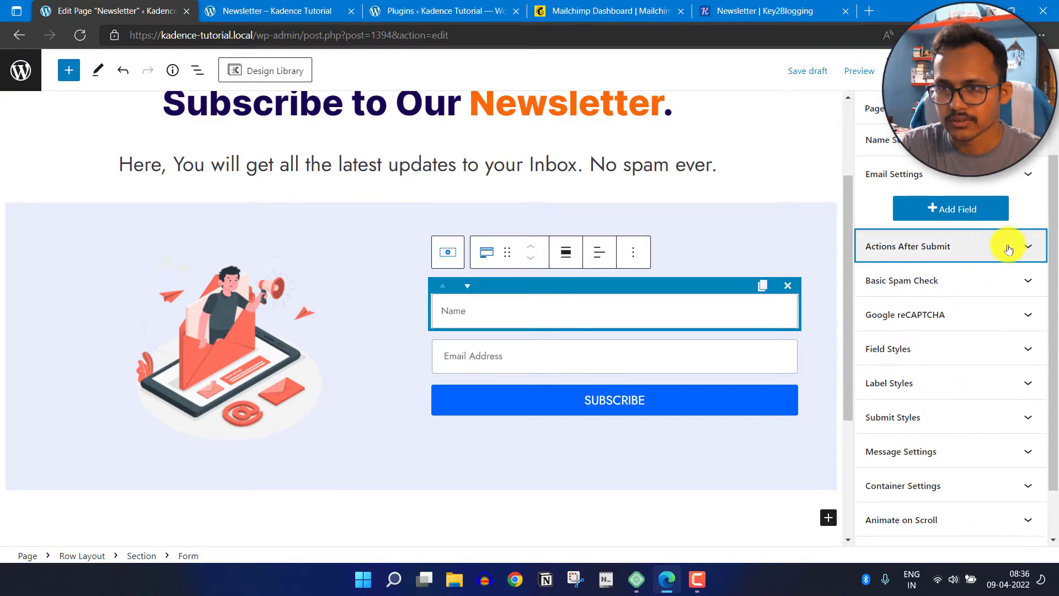
scroll(952, 420, down, 1)
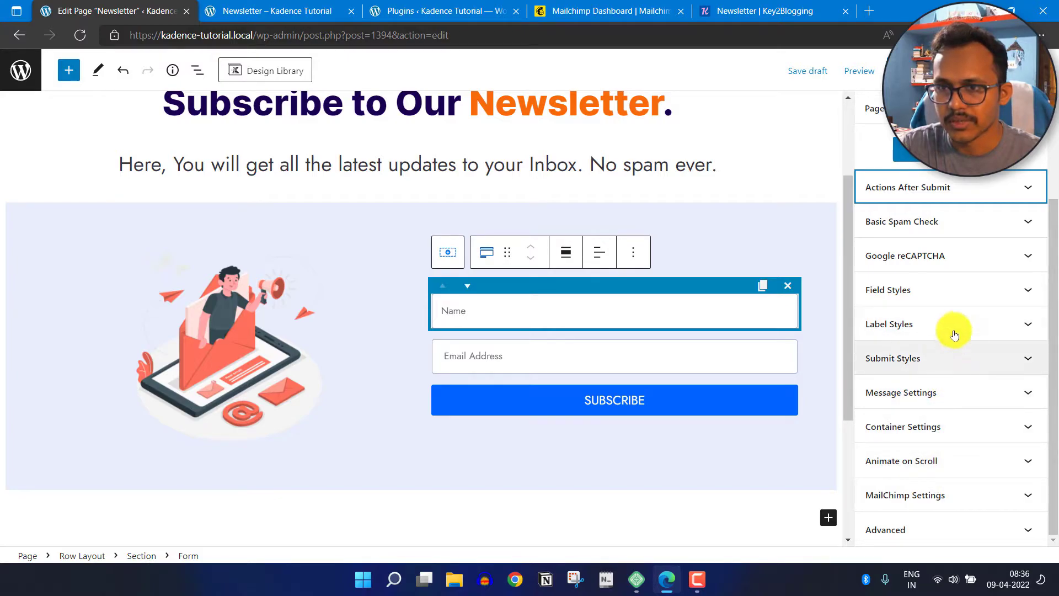
click(924, 495)
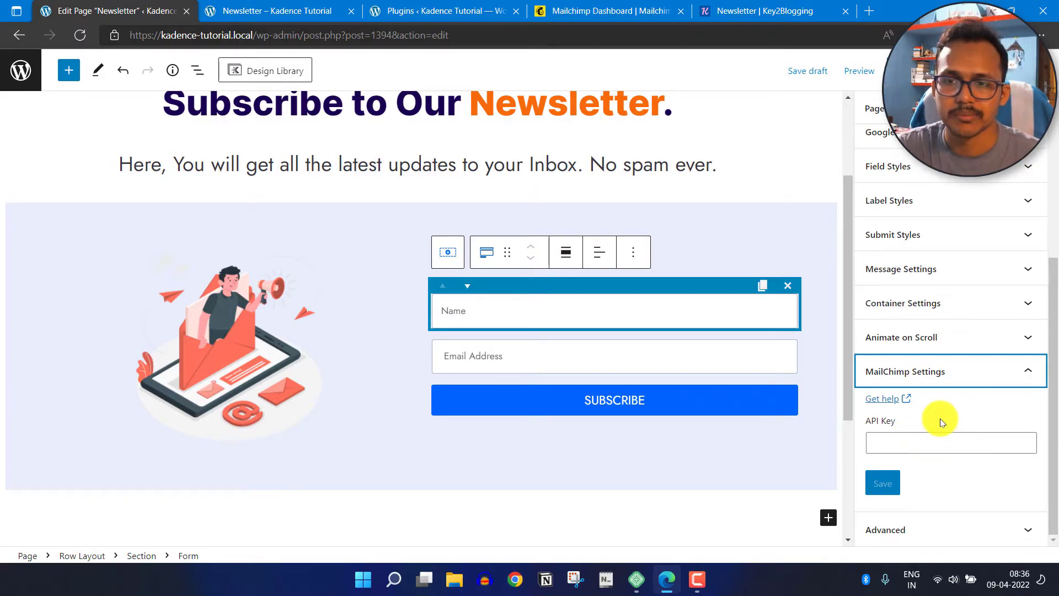
- Switch to the Mailchimp dashboard and open the account's API keys page from the profile
click(584, 11)
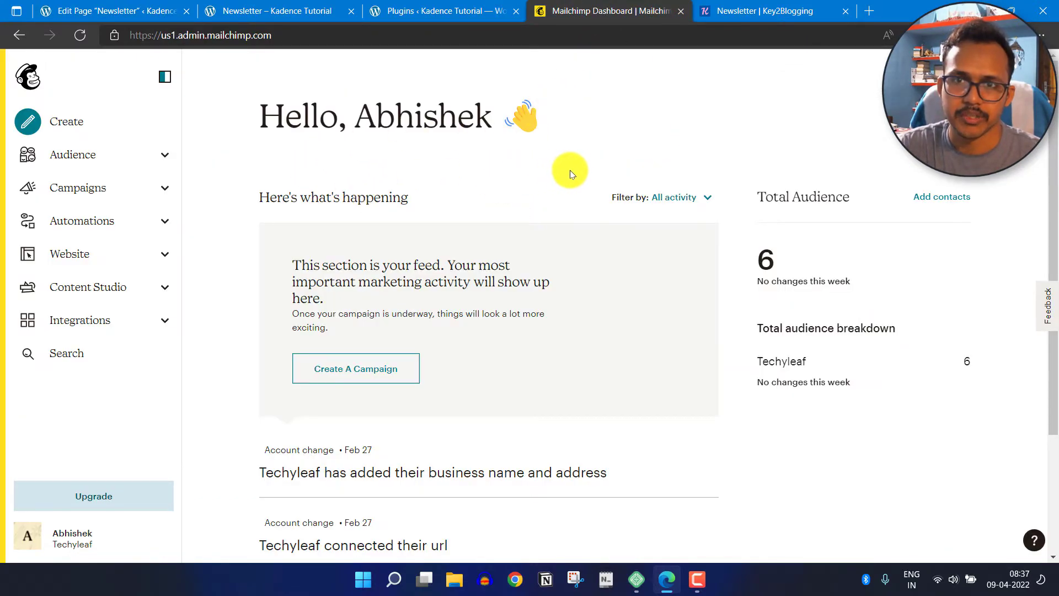
click(27, 535)
click(120, 387)
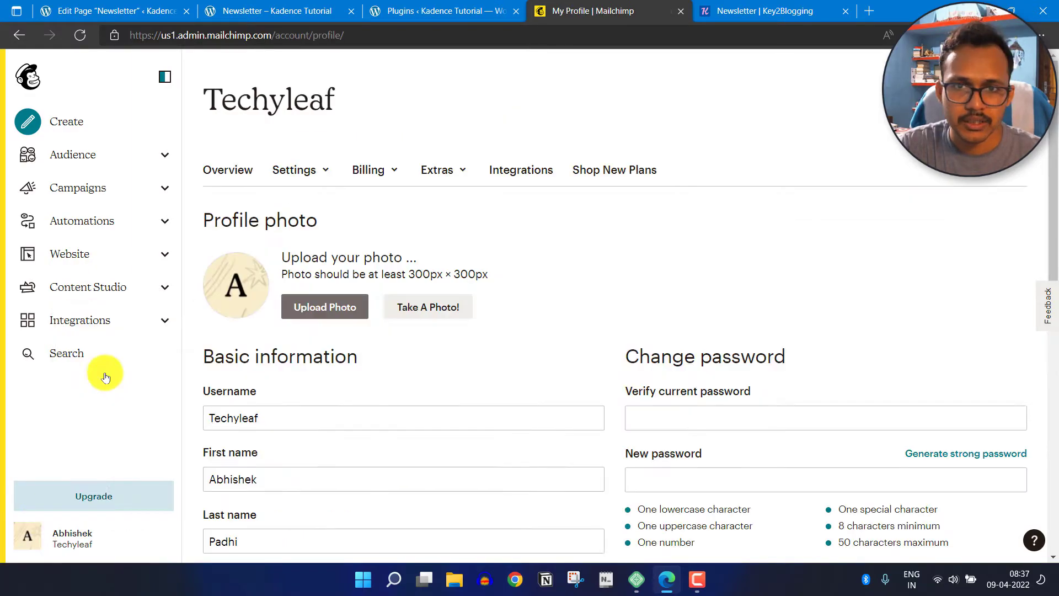
click(466, 171)
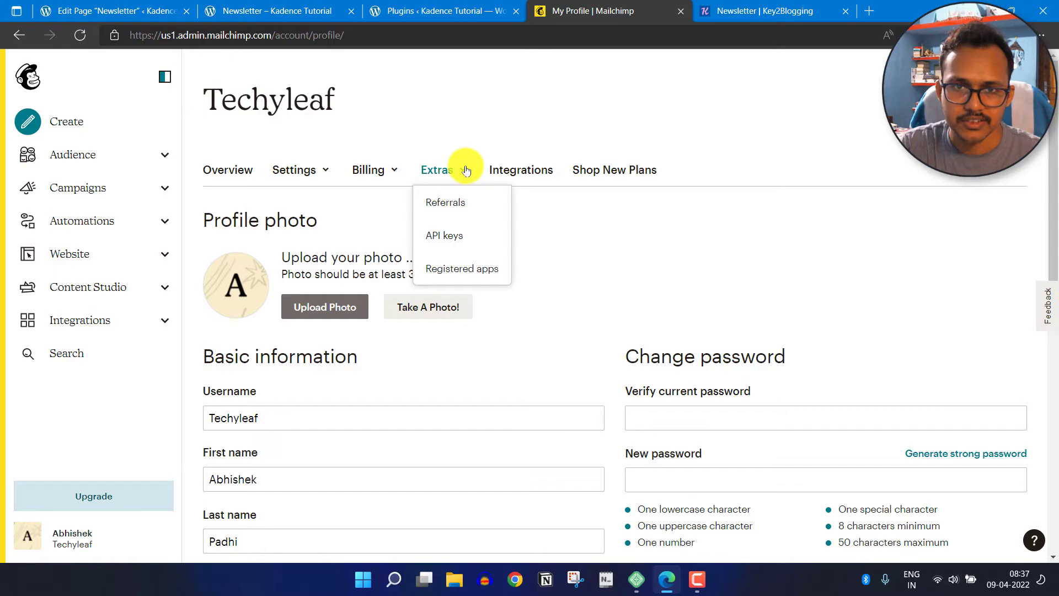
click(456, 241)
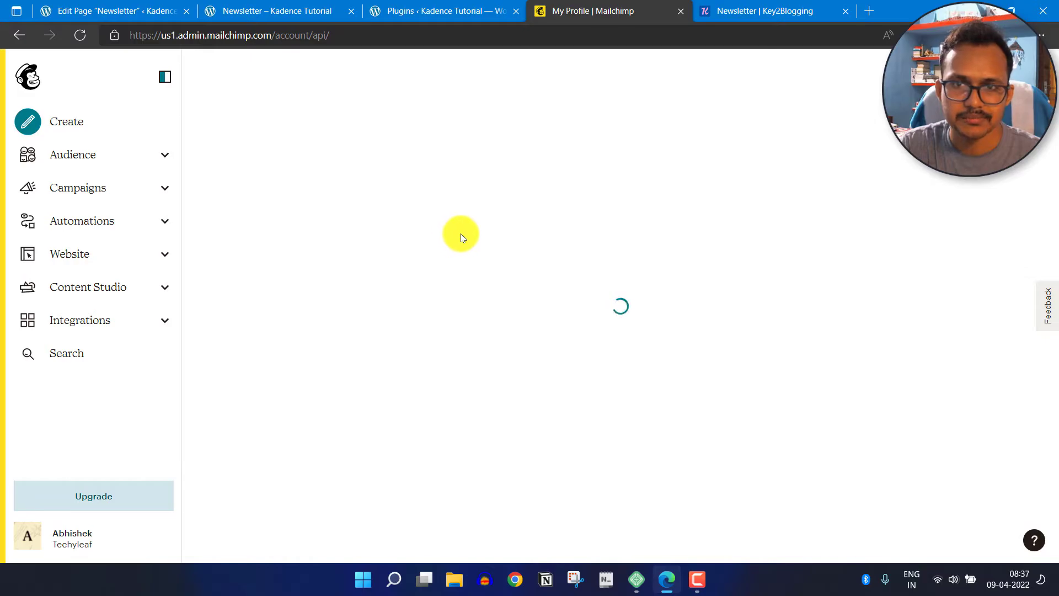
- Create a new Mailchimp API key and copy it
scroll(419, 347, down, 10)
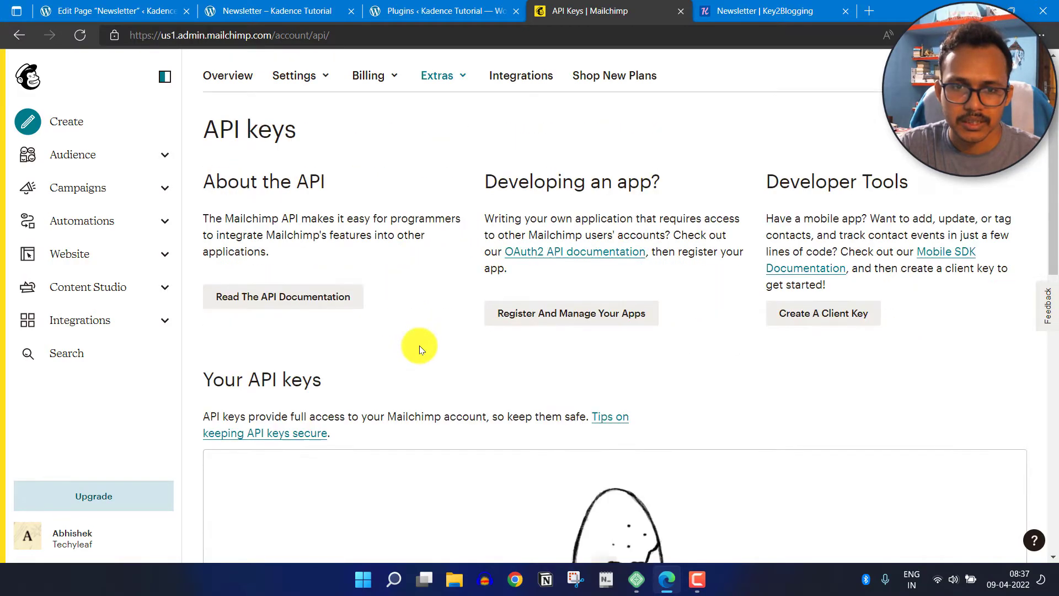
scroll(499, 351, up, 3)
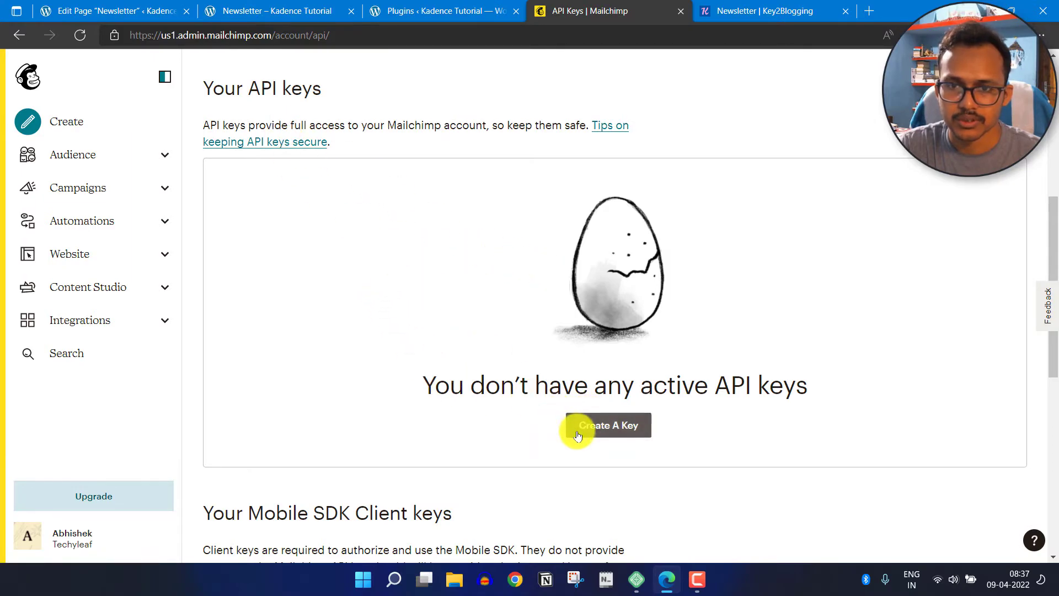
click(598, 426)
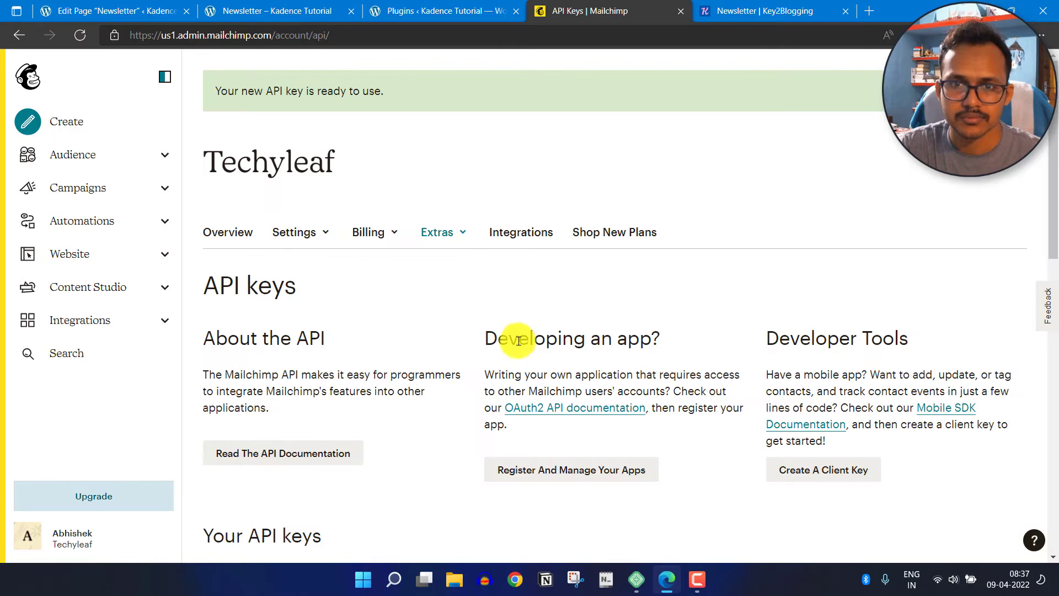
scroll(496, 347, down, 7)
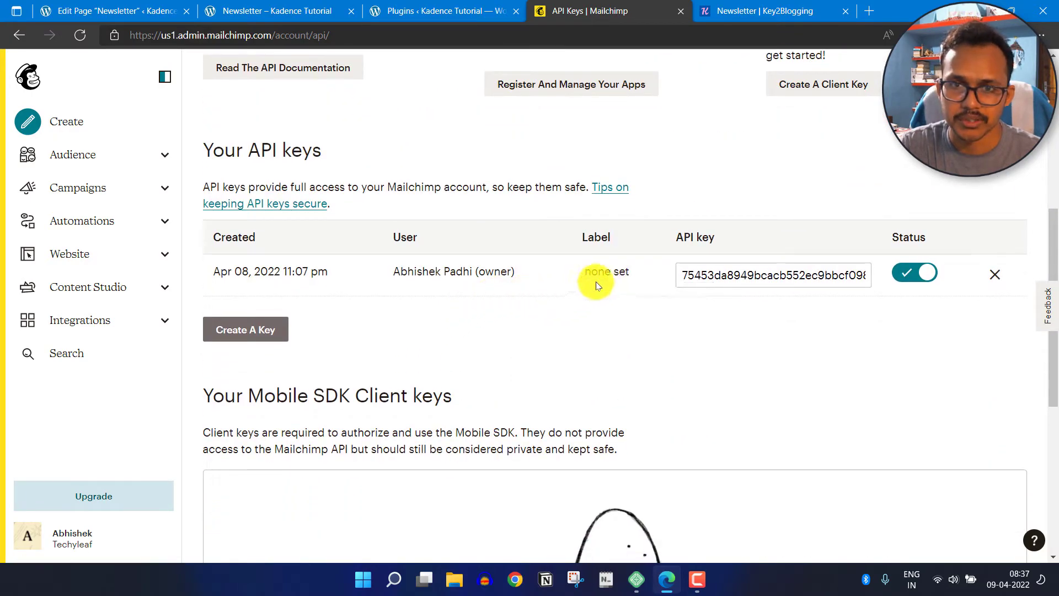
click(804, 278)
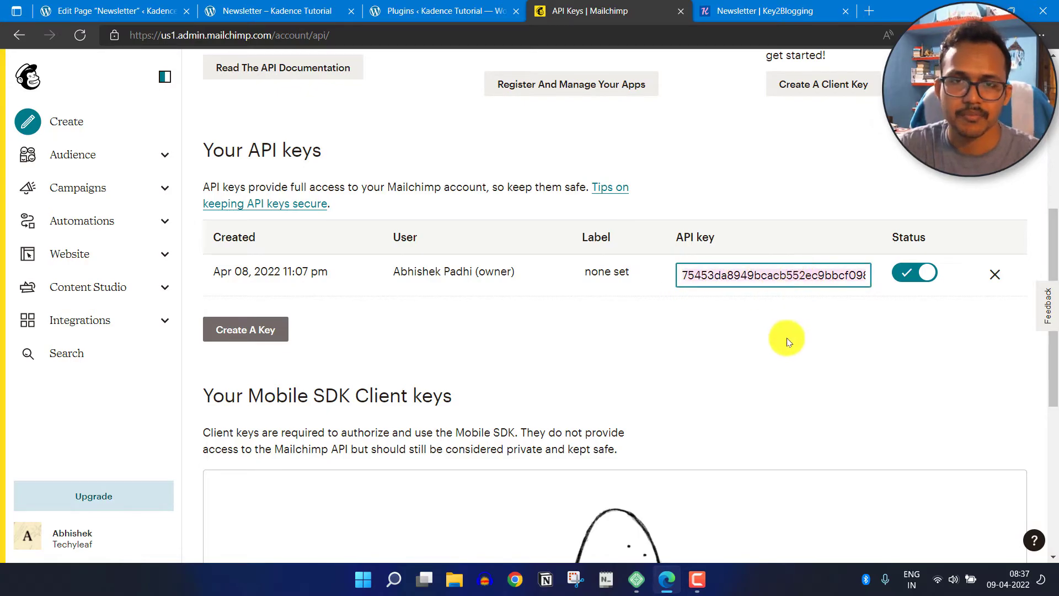
- Paste the API key into the subscribe form's MailChimp settings in the page editor and save it
click(135, 7)
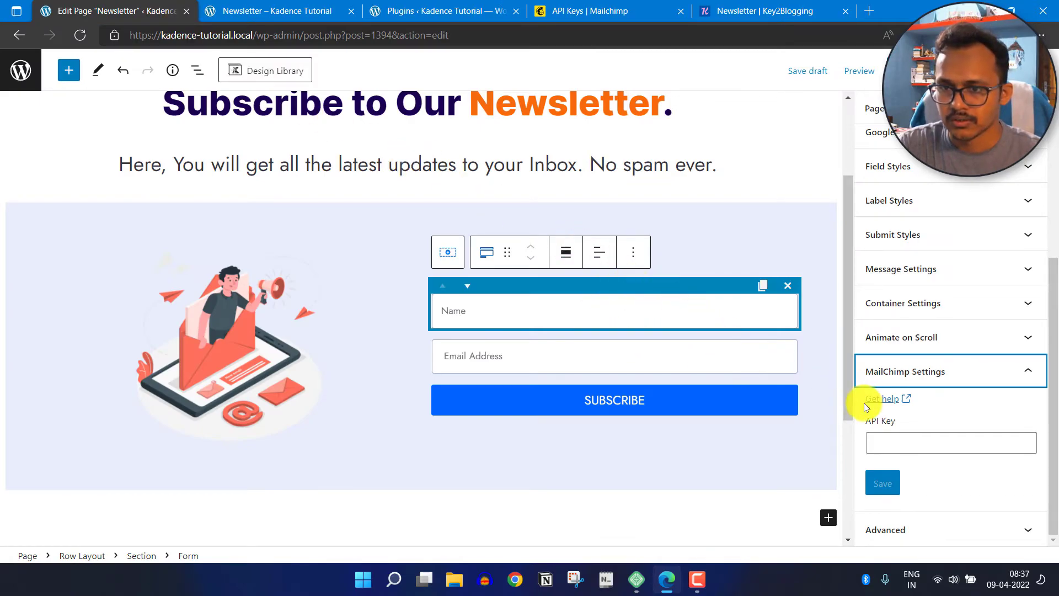
click(906, 443)
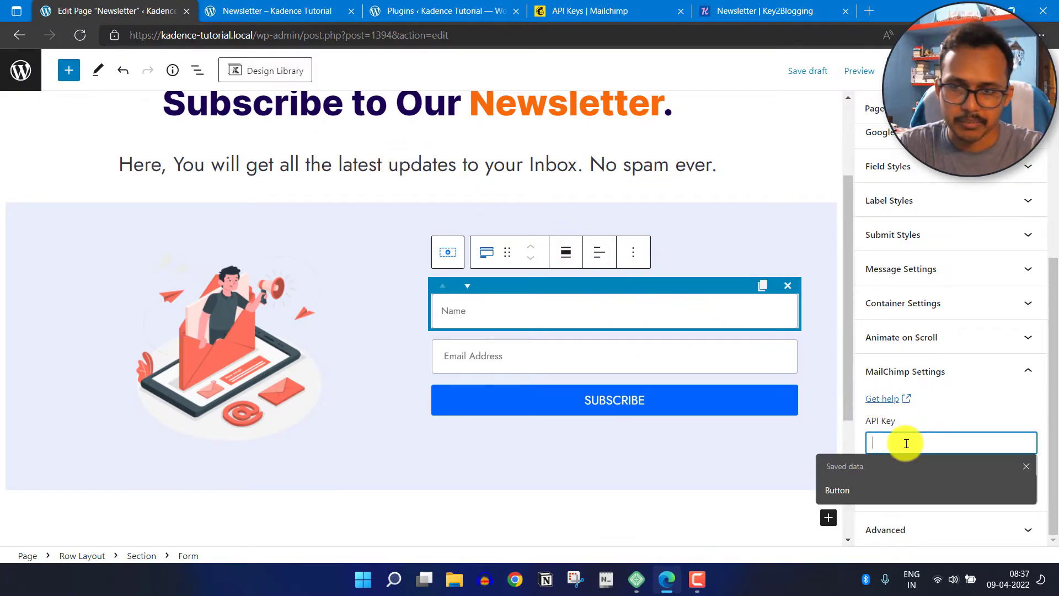
key(ctrl+v)
click(891, 481)
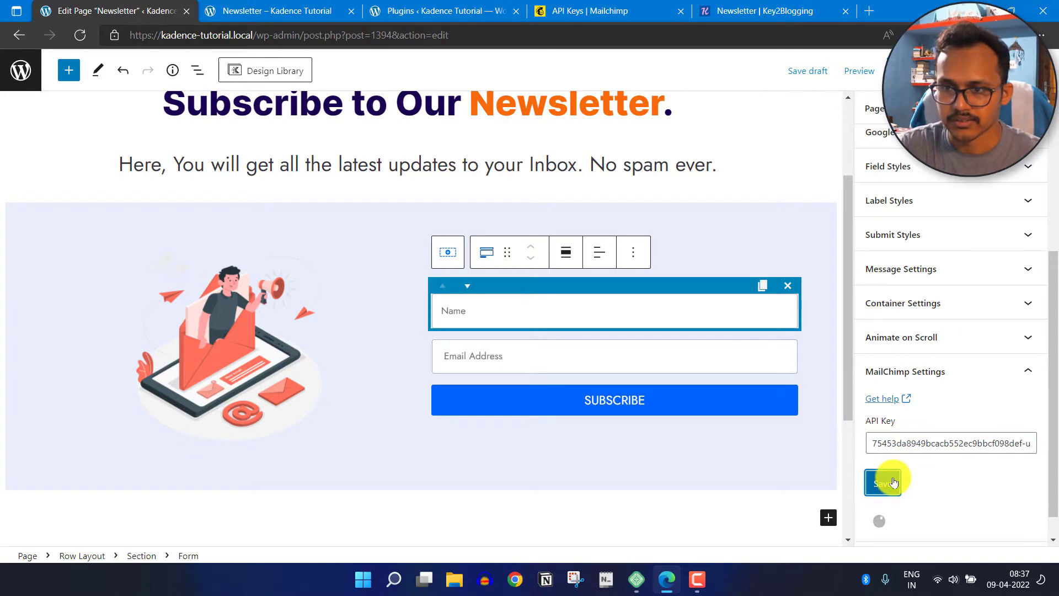
- Select Techyleaf as the Mailchimp audience for the subscribe form
scroll(934, 480, down, 1)
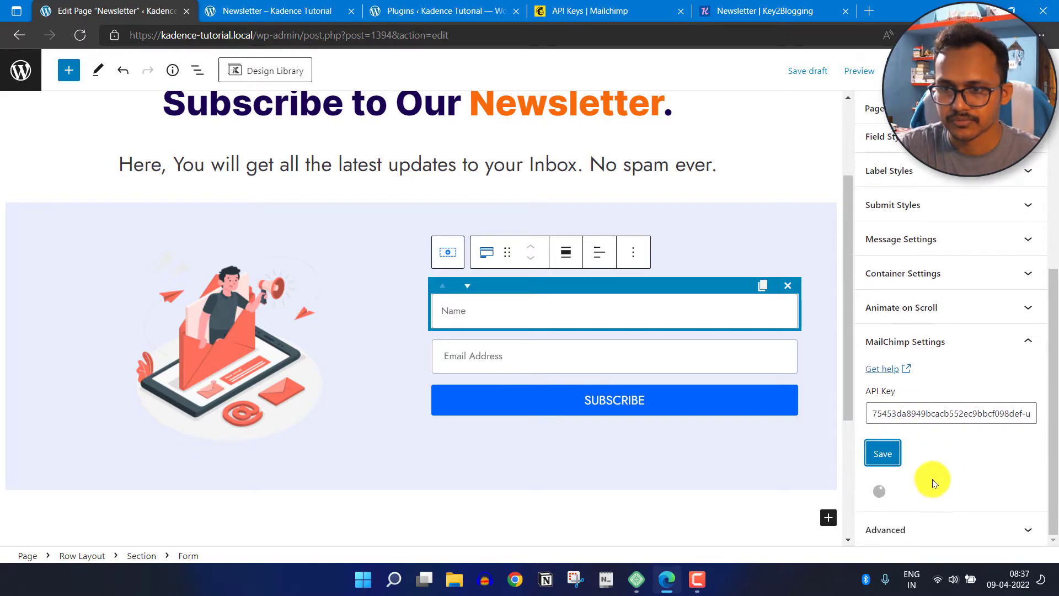
scroll(940, 457, down, 3)
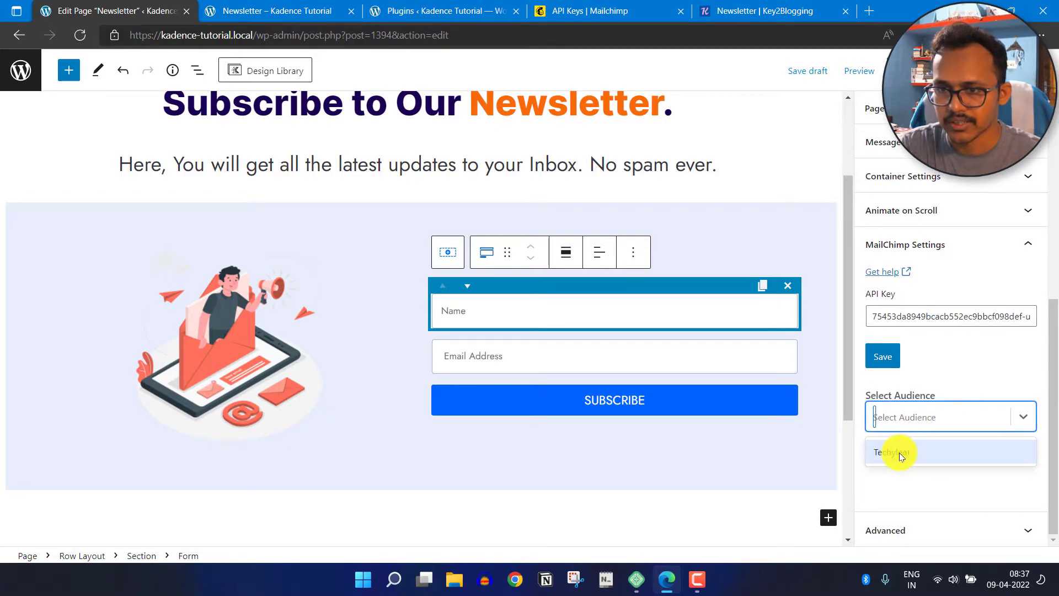
click(899, 453)
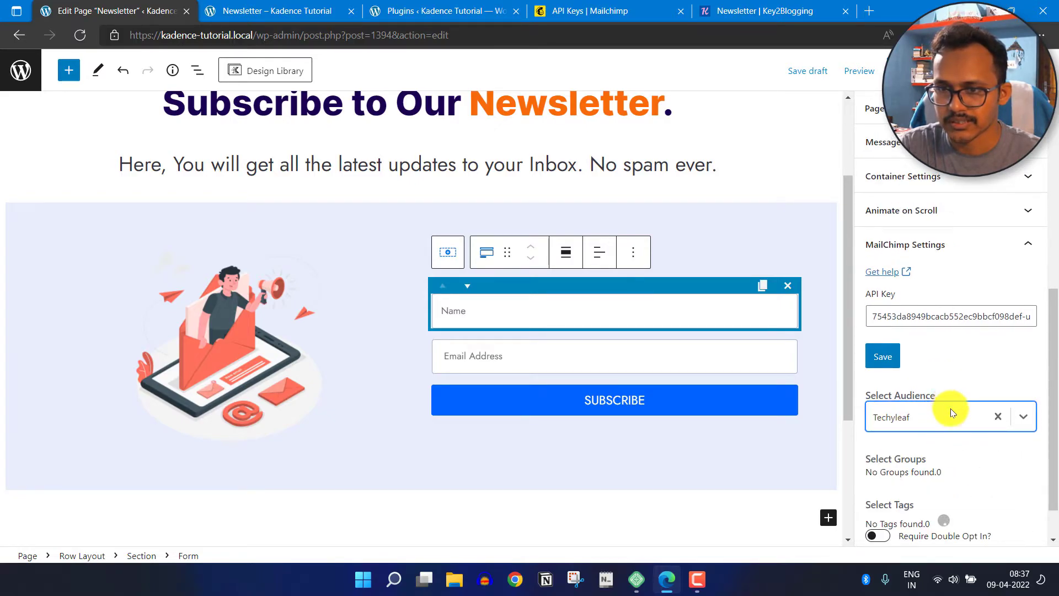
- Map the form's Name field to First Name and its Email field to Email, and require double opt-in
scroll(960, 425, down, 3)
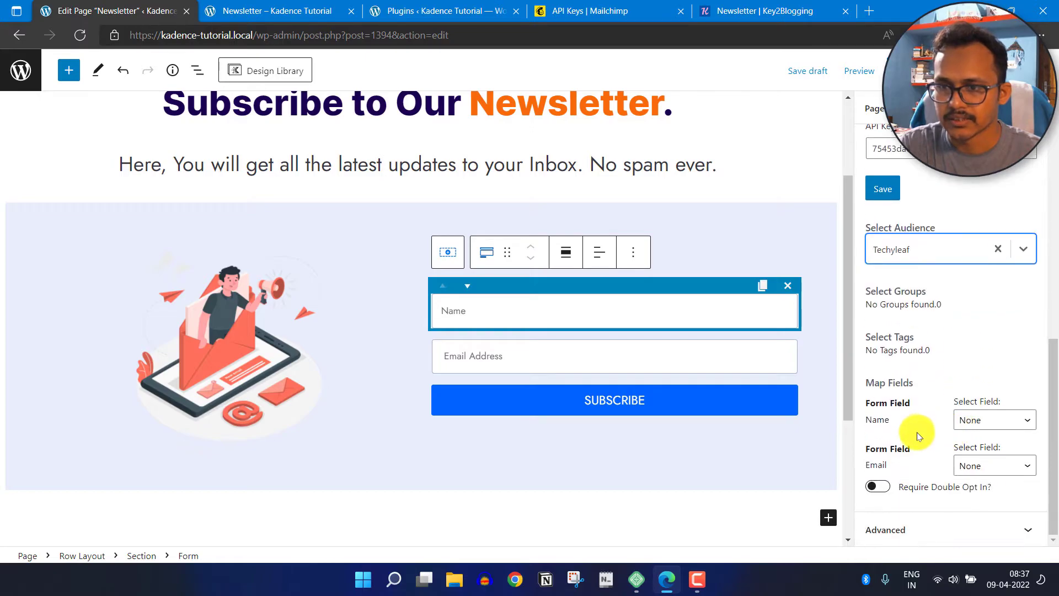
click(987, 421)
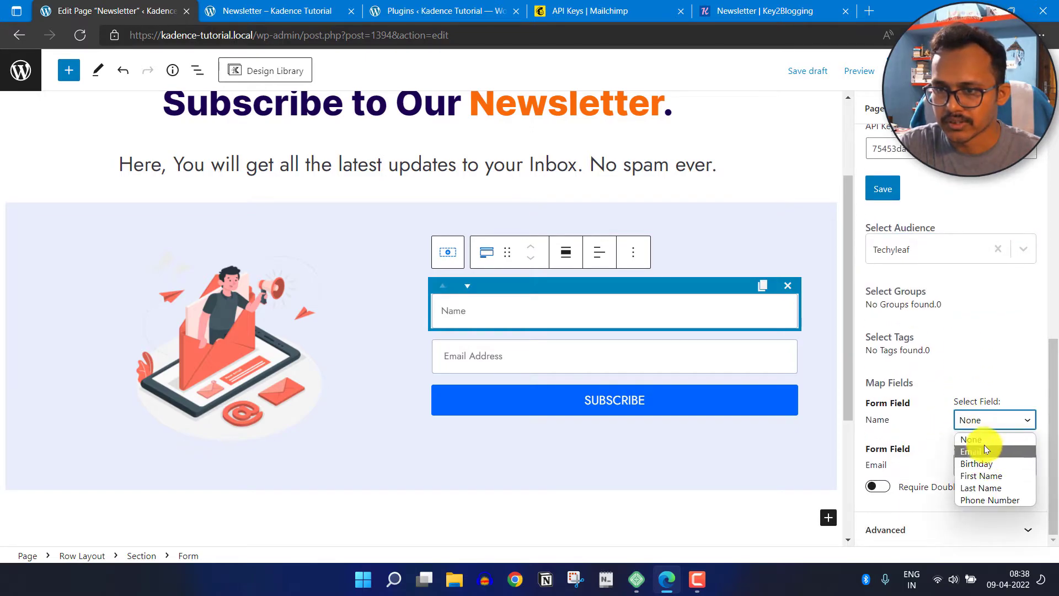
click(988, 474)
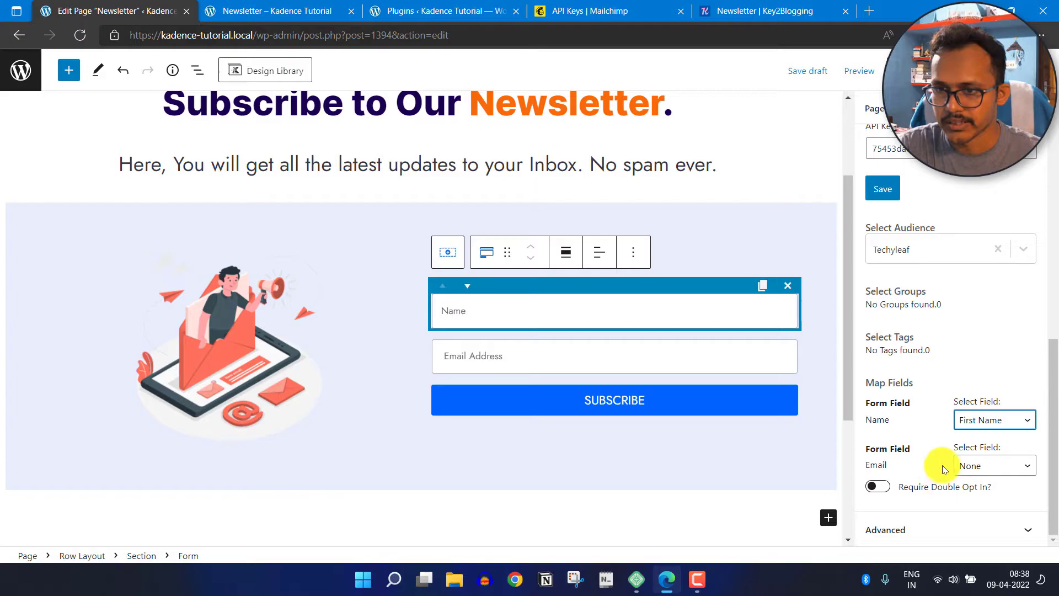
click(988, 466)
key(Escape)
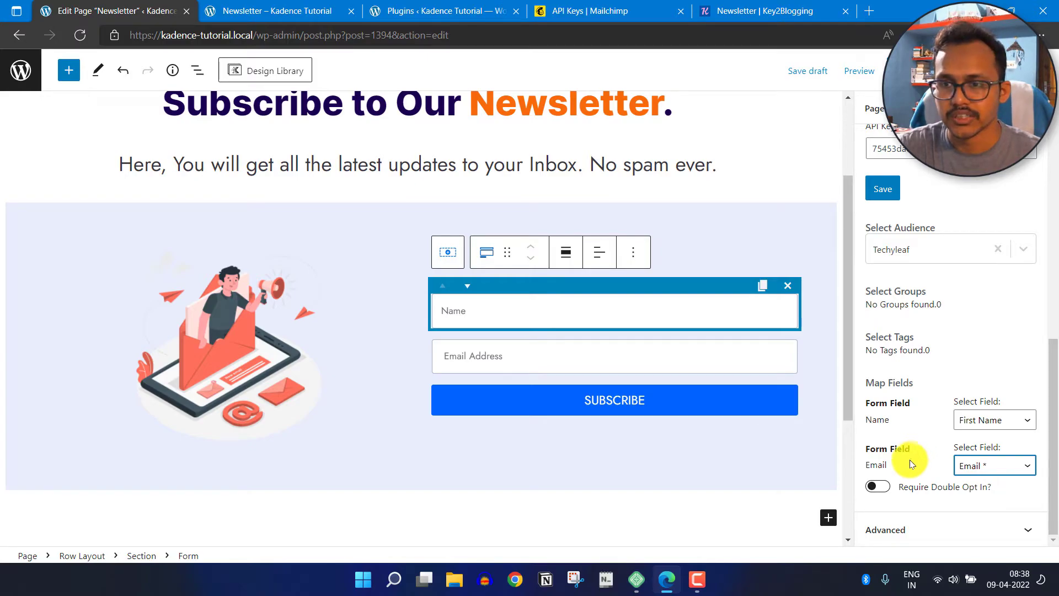
click(885, 488)
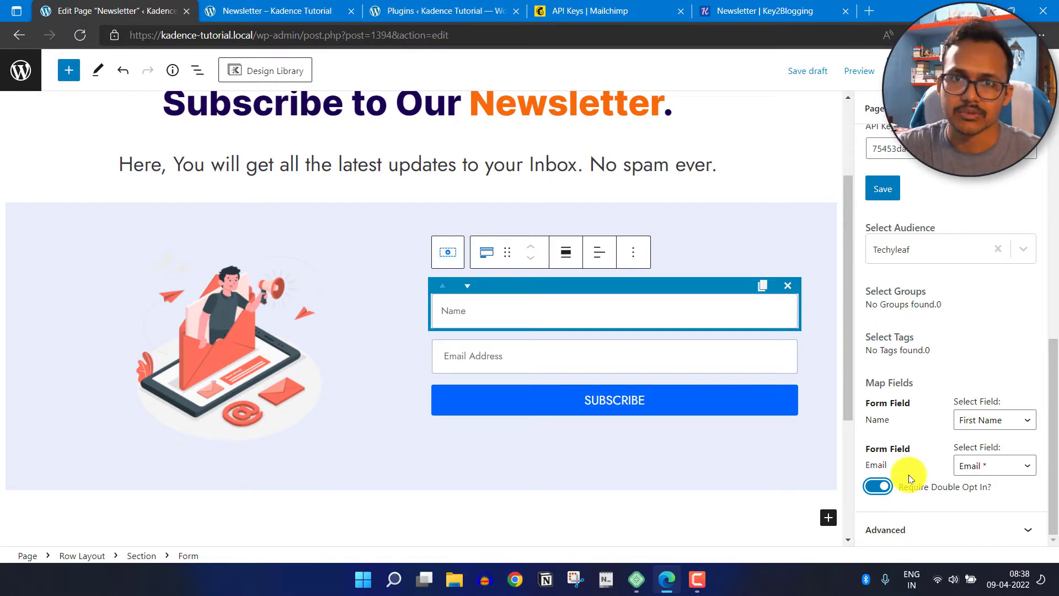
- Examine the subscribe form's Basic Spam Check and Google reCAPTCHA settings
scroll(948, 364, up, 10)
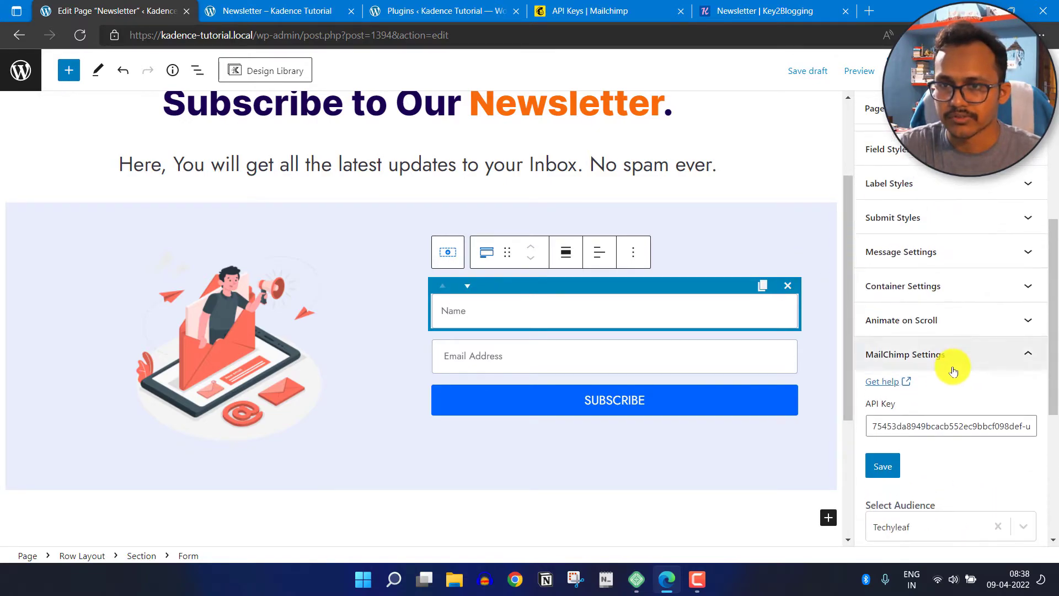
scroll(955, 342, up, 2)
click(950, 353)
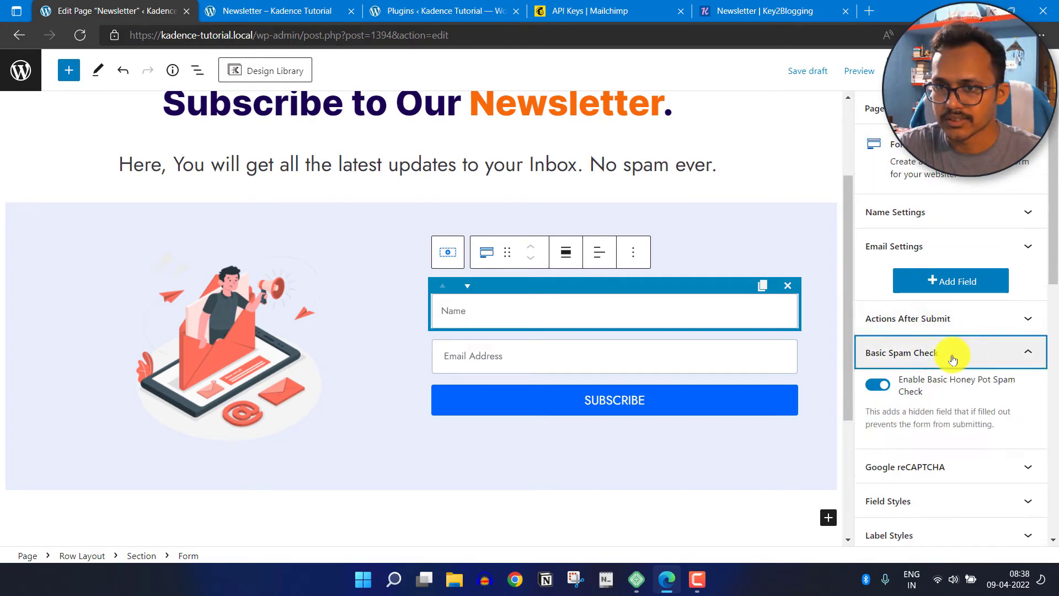
scroll(932, 331, down, 2)
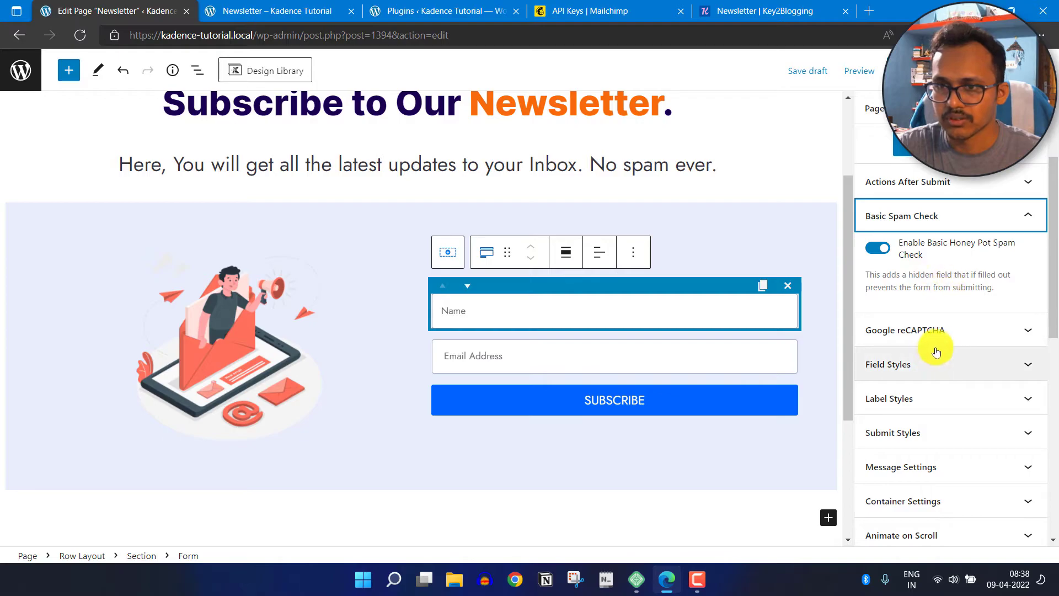
scroll(945, 361, down, 2)
click(947, 274)
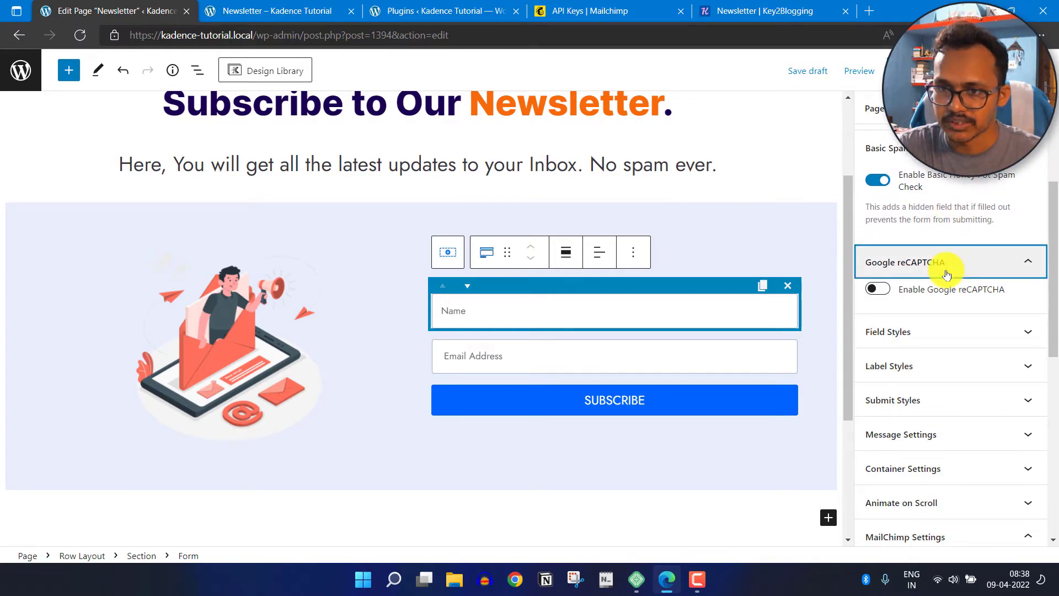
- Examine the subscribe form's Field Styles options, including font size, line height, input size and input colours
click(946, 273)
scroll(941, 329, down, 2)
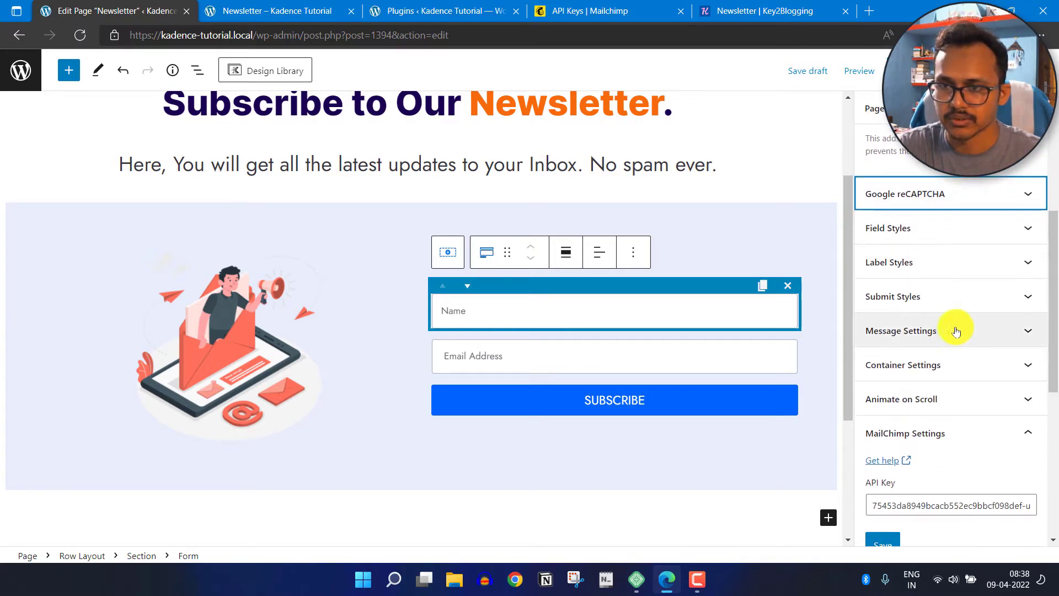
click(933, 236)
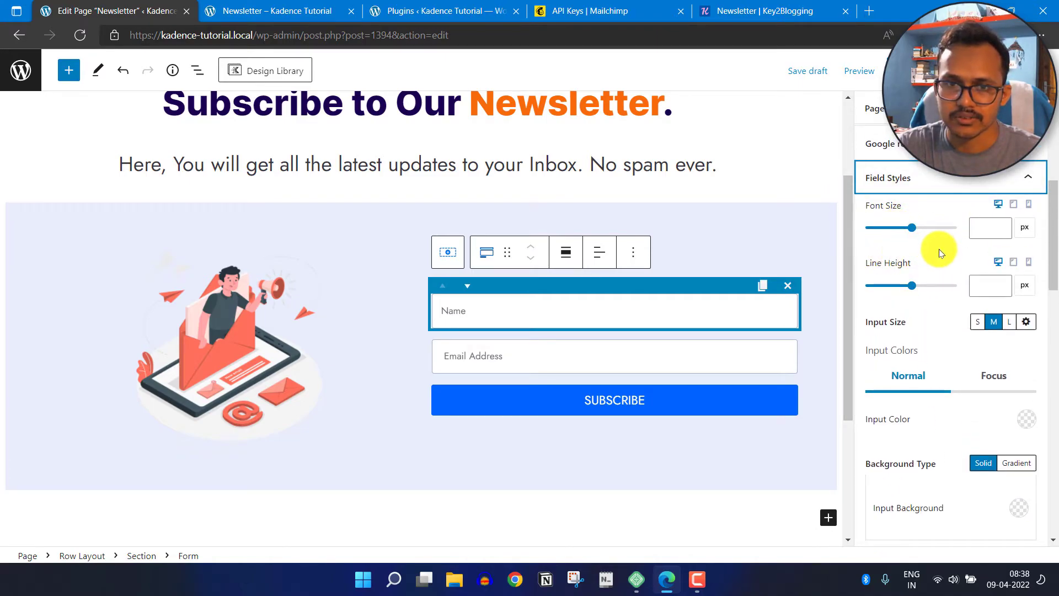
scroll(940, 364, down, 3)
scroll(932, 386, down, 10)
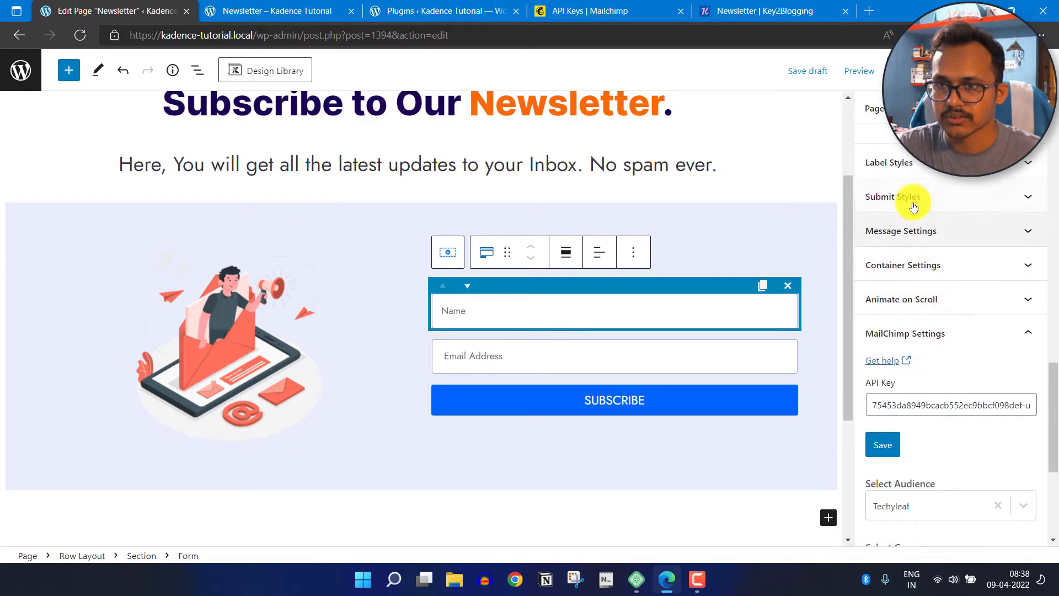
- Keep the form's submit button at size M and set its solid background to the dark purple palette colour 1B004F
click(929, 206)
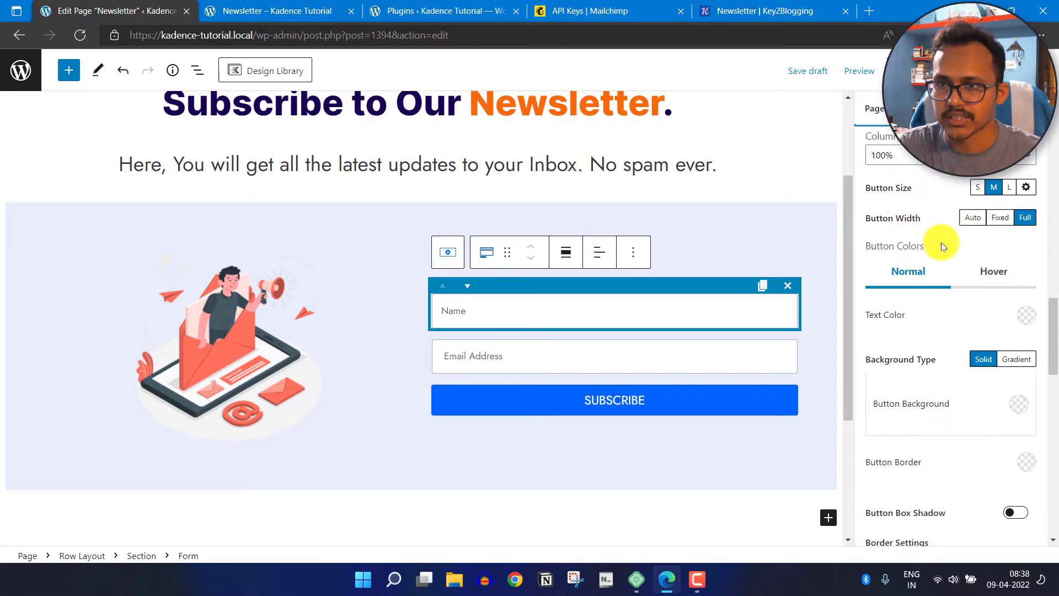
scroll(987, 270, up, 1)
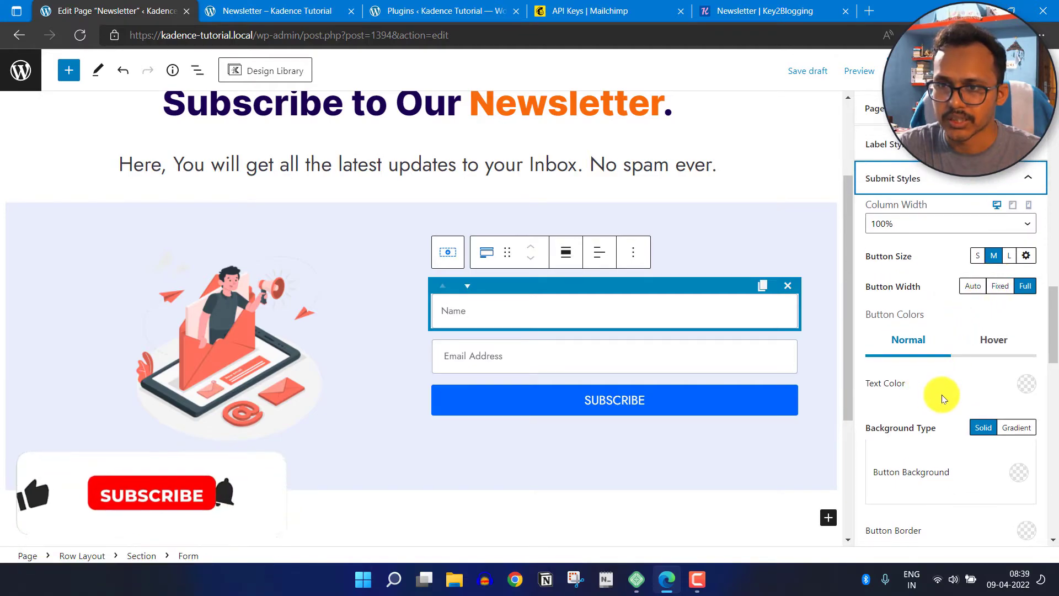
click(1012, 258)
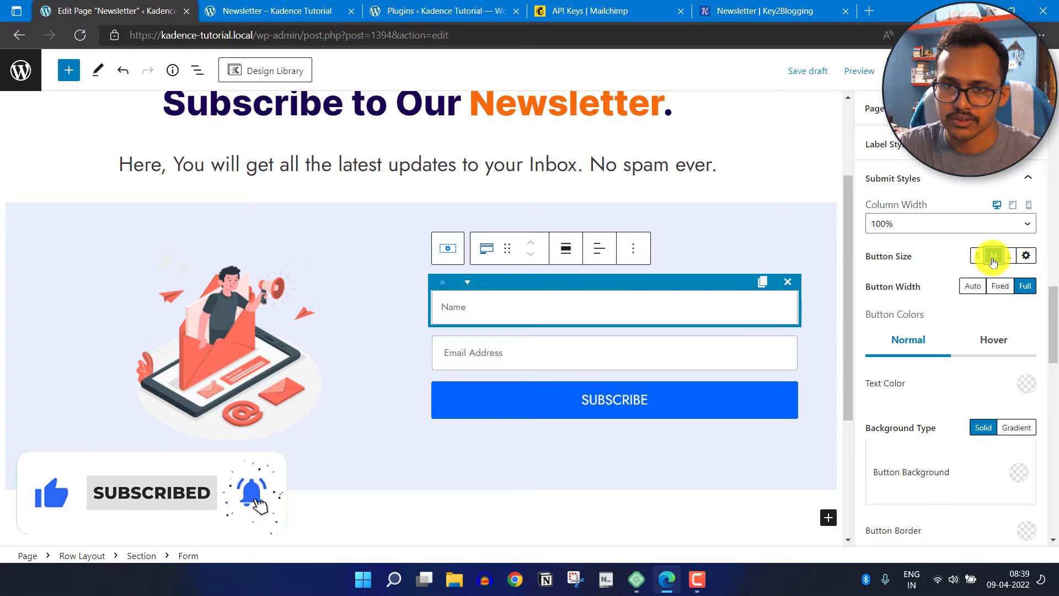
click(993, 257)
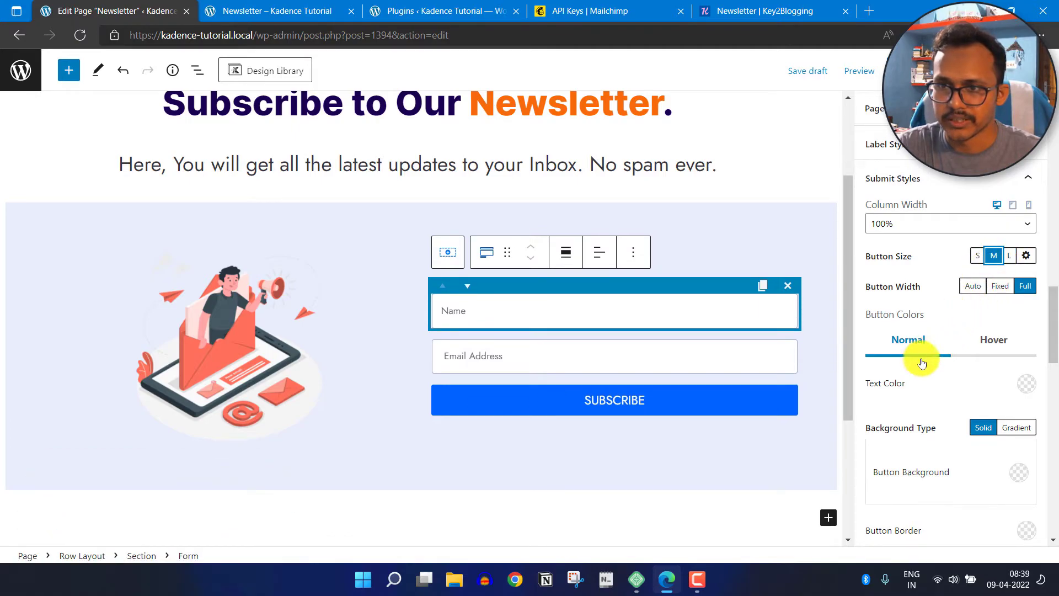
scroll(932, 347, down, 2)
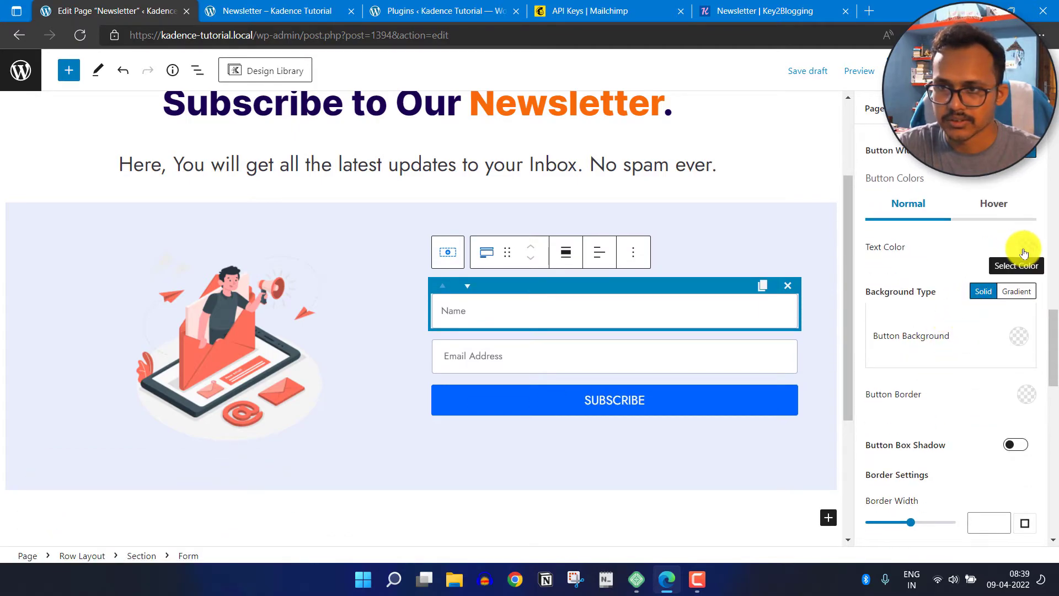
click(1019, 336)
click(854, 299)
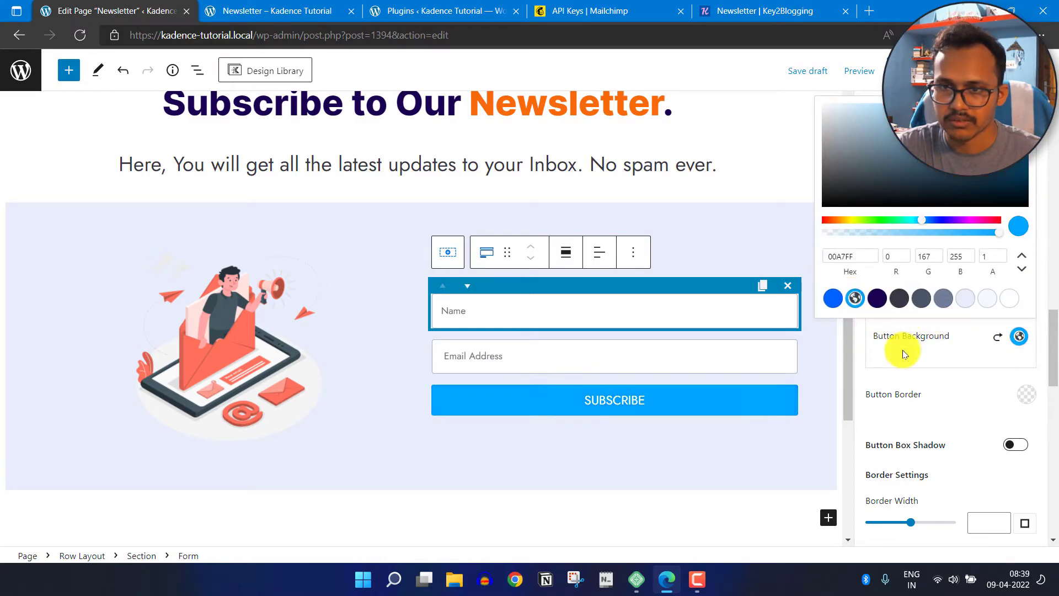
click(877, 300)
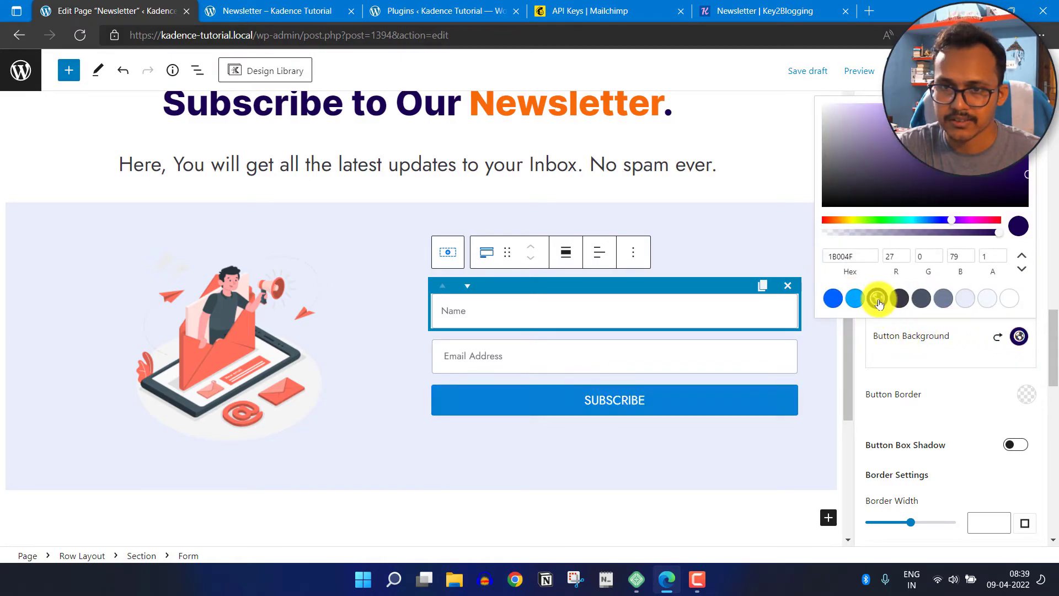
click(964, 376)
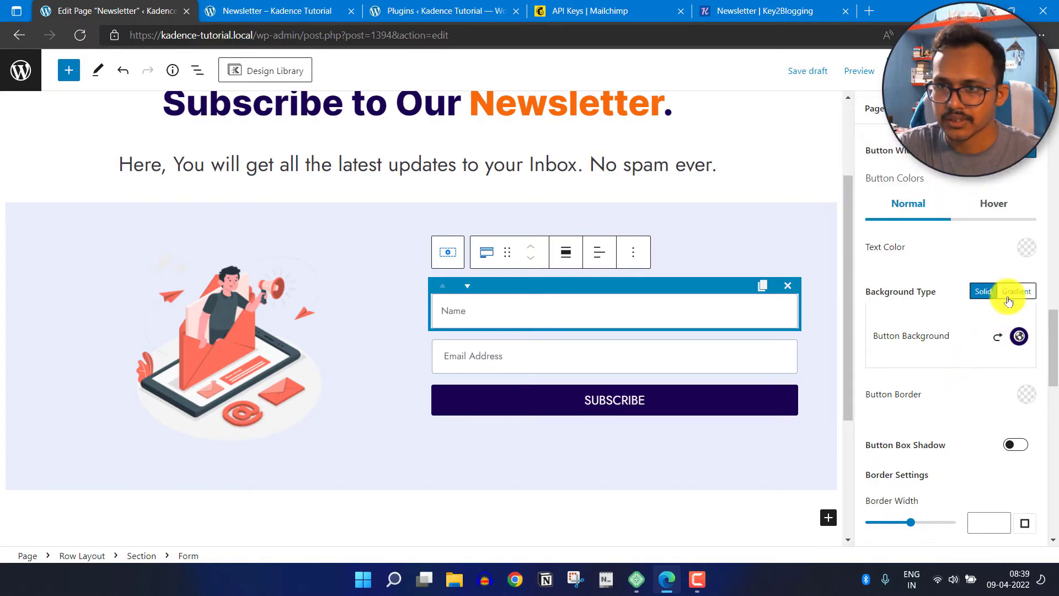
- Set the submit button's hover background to the blue palette colour 0064FF
click(1023, 249)
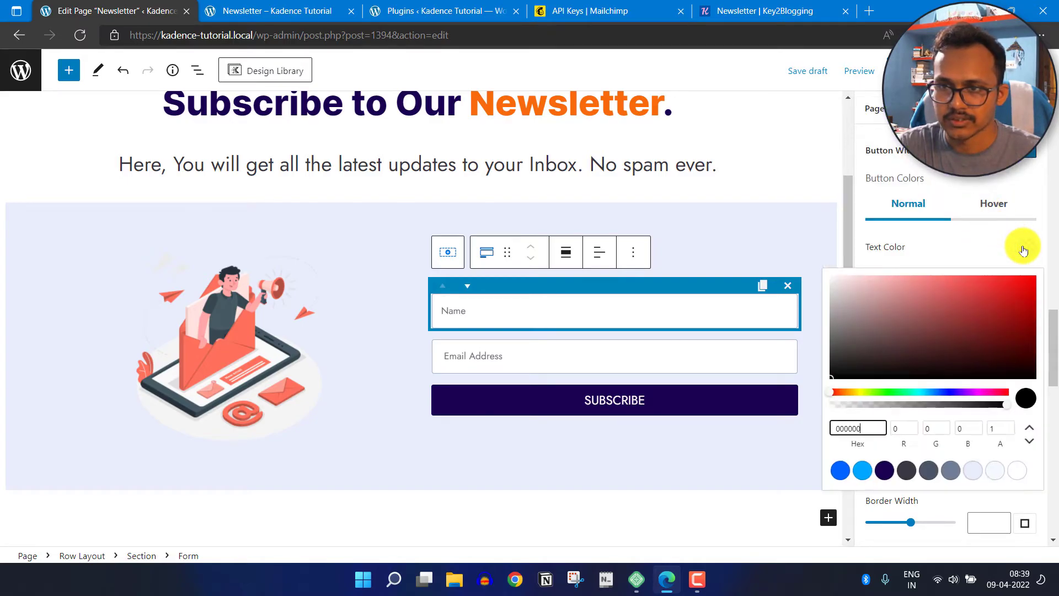
click(988, 210)
click(996, 204)
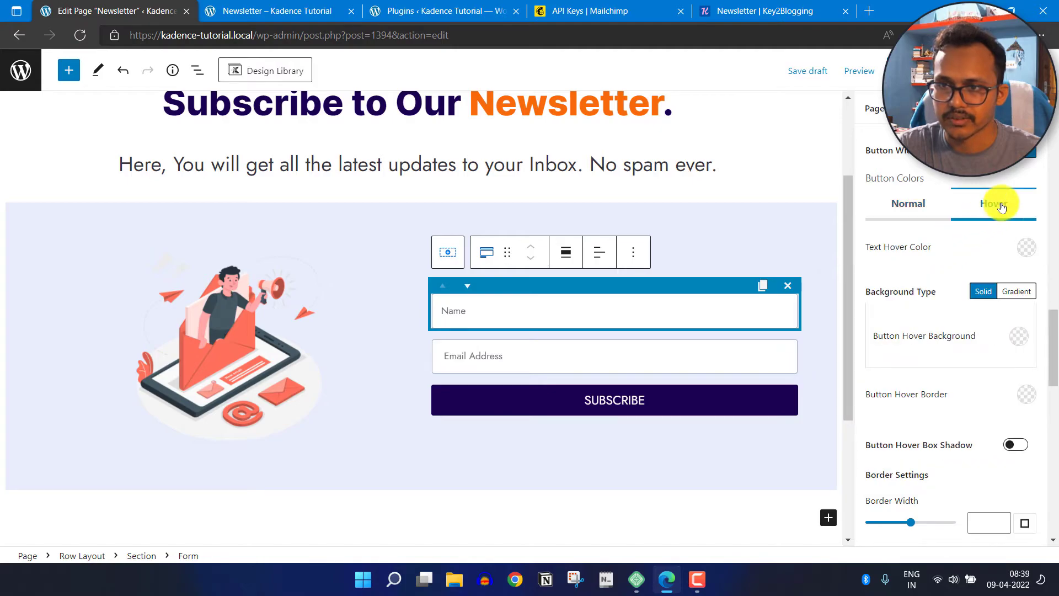
click(1019, 346)
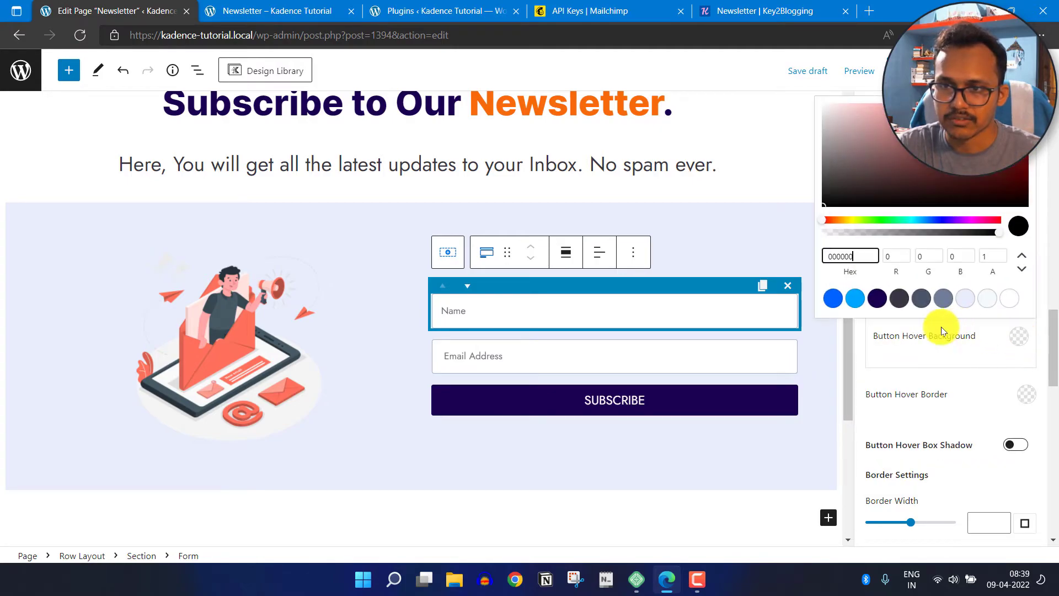
click(826, 299)
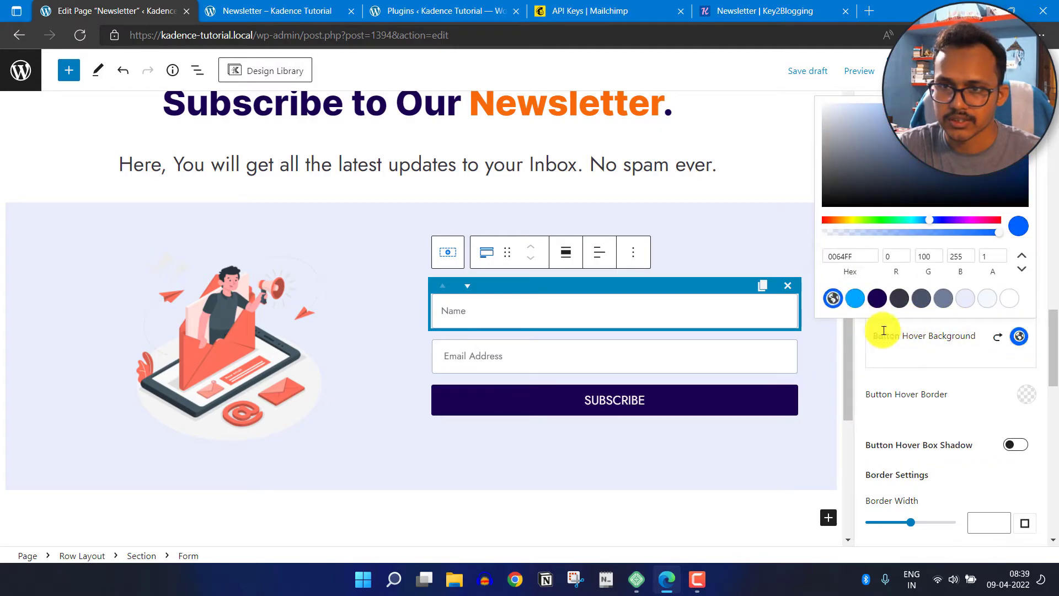
click(974, 377)
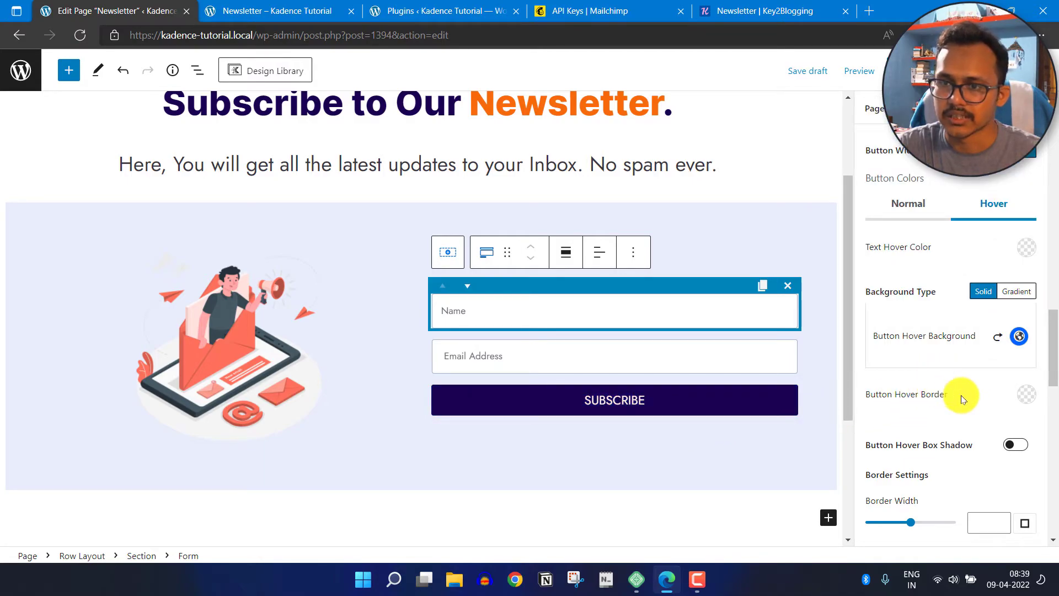
- Examine the submit button's border and font options and the form's success and error message settings
scroll(955, 393, down, 5)
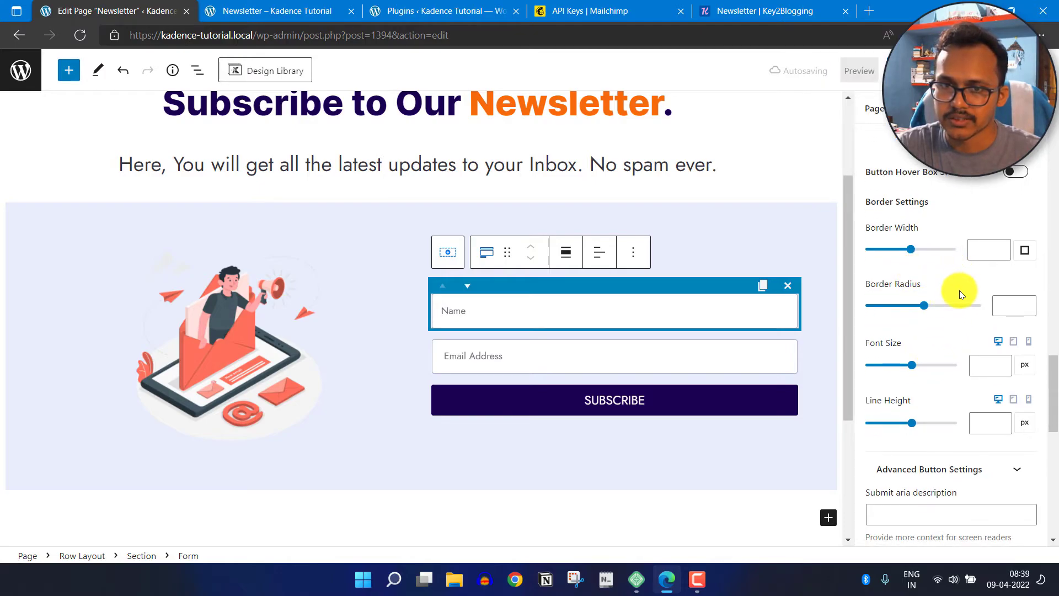
scroll(932, 412, down, 3)
scroll(932, 413, down, 1)
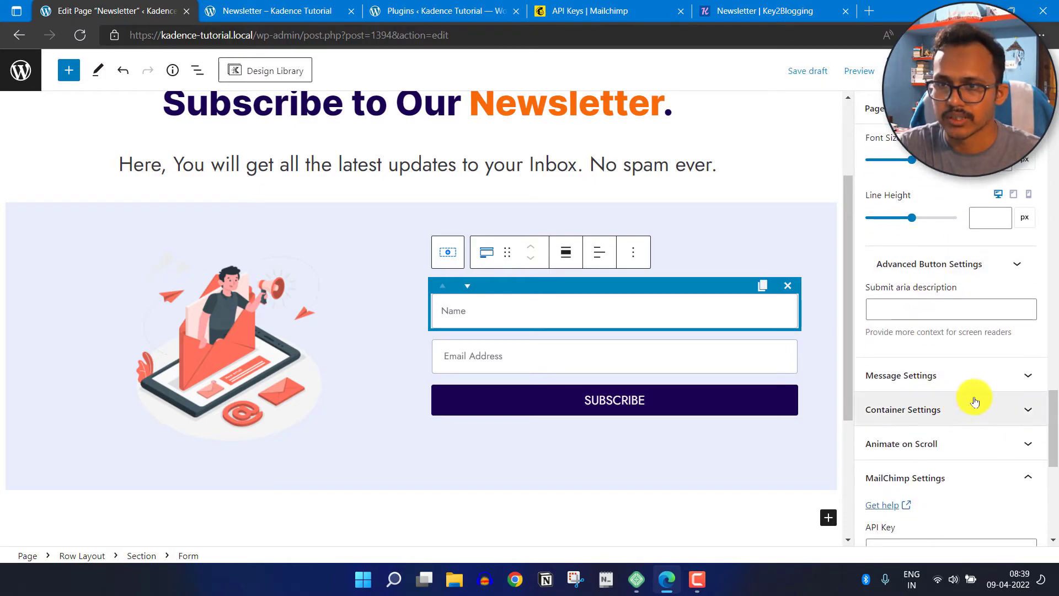
scroll(938, 342, down, 3)
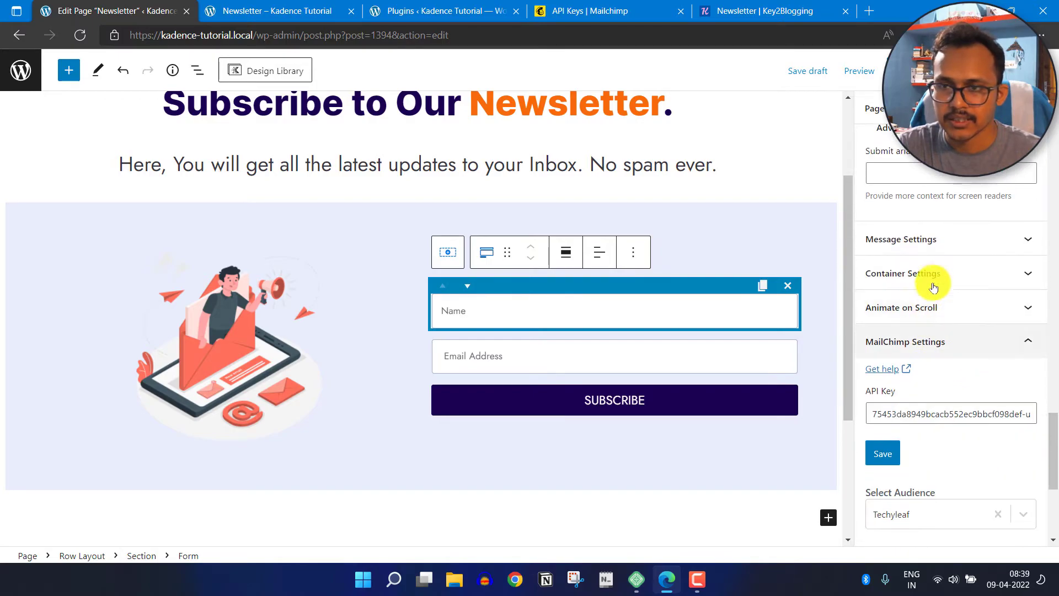
click(945, 241)
scroll(945, 243, down, 2)
scroll(992, 243, up, 1)
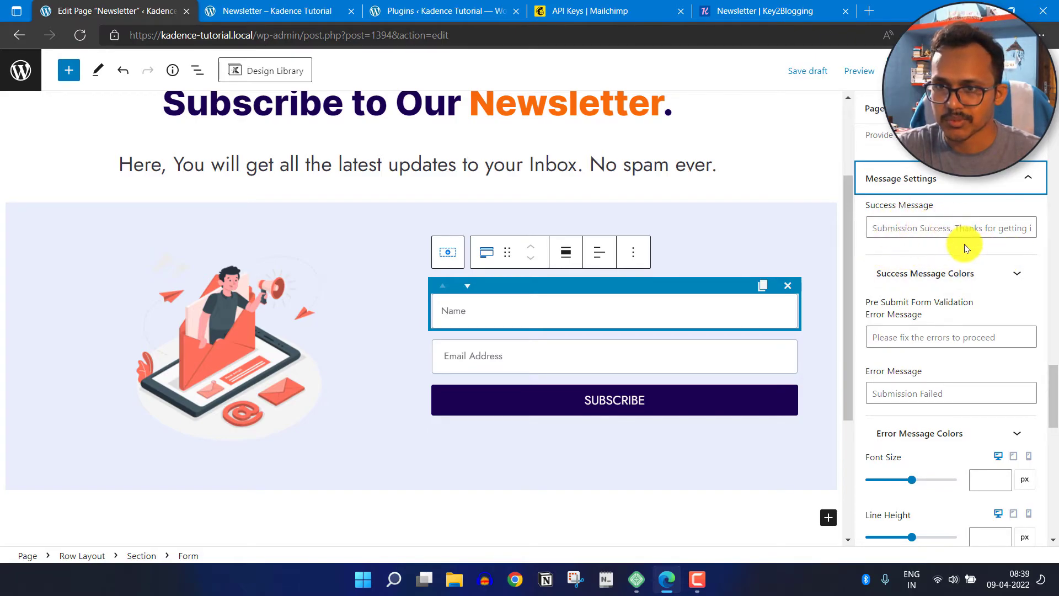
scroll(988, 270, down, 1)
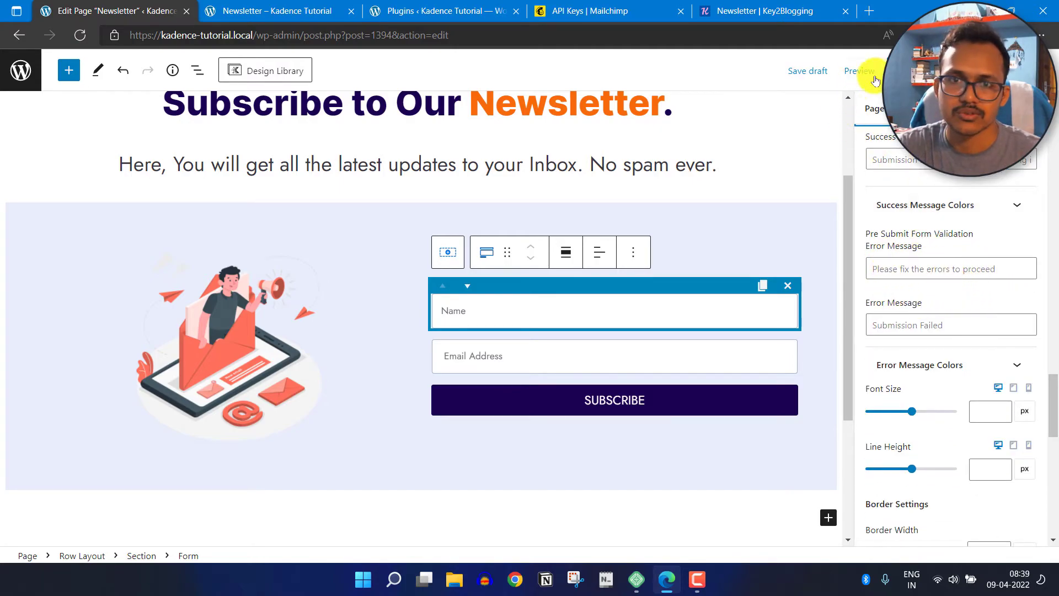
- Check the URL slug in the page's permalink settings and publish the page
key(ctrl+shift+comma)
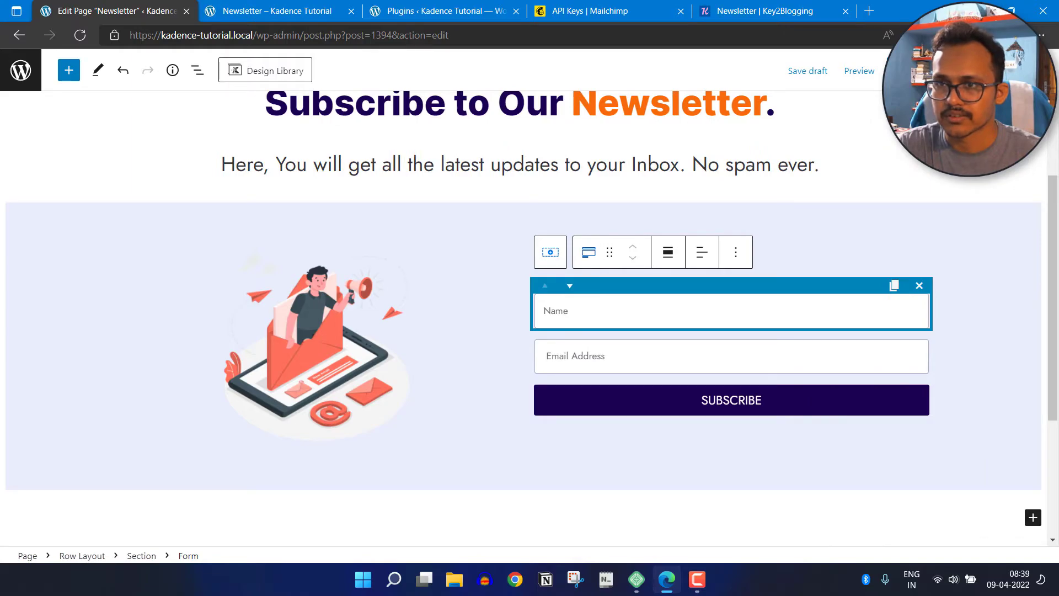
key(ctrl+shift+comma)
click(877, 108)
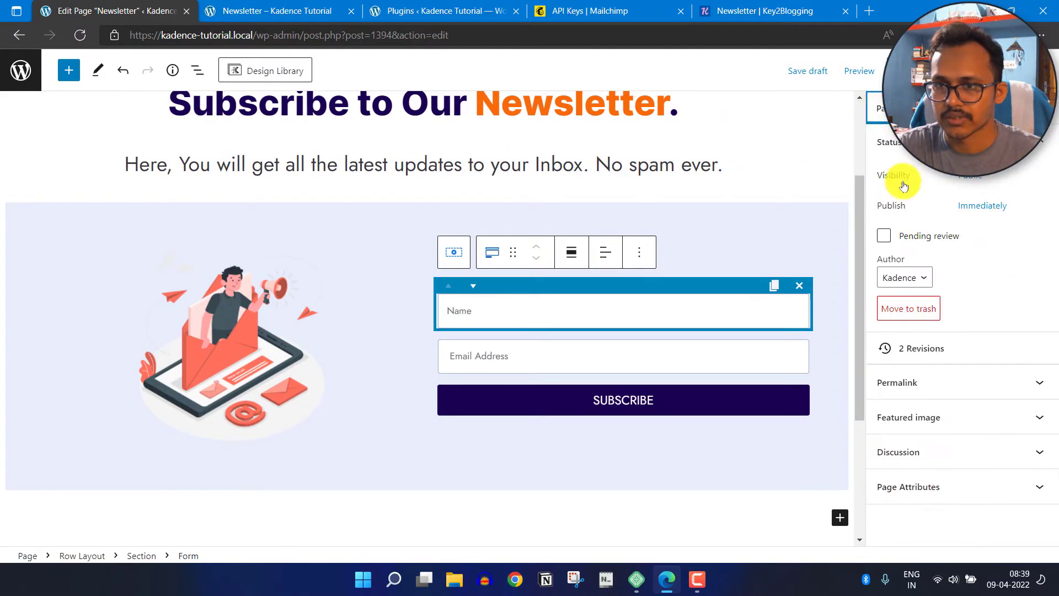
click(936, 382)
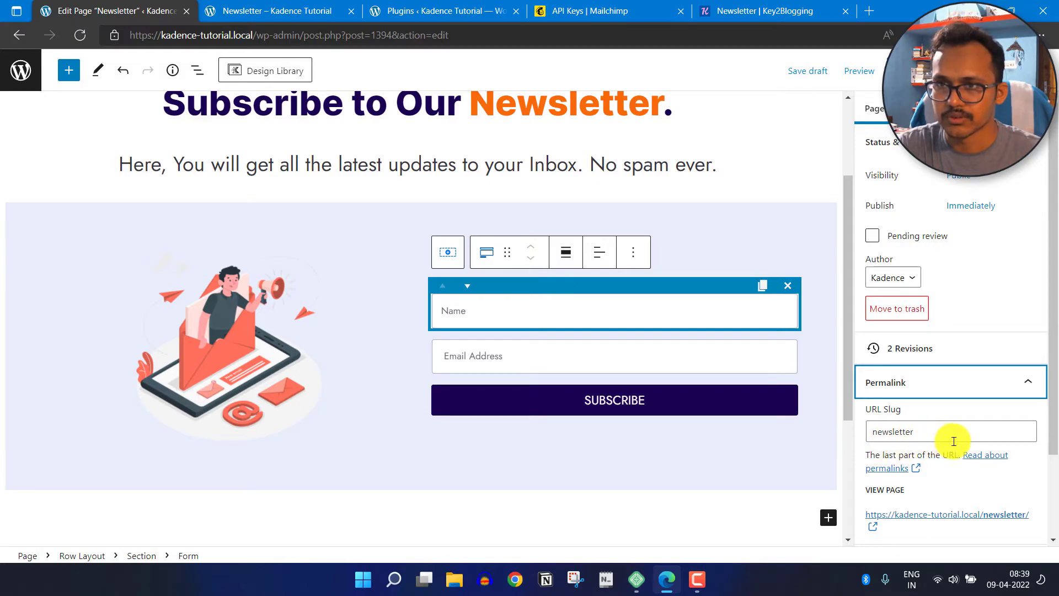
click(899, 71)
click(895, 71)
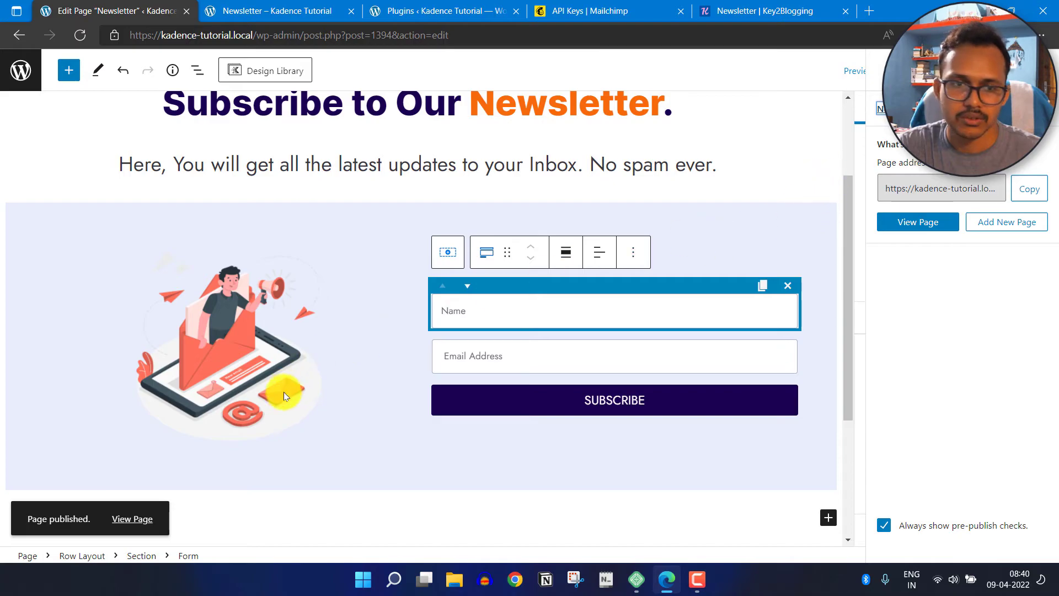
- View the published newsletter page and submit its subscribe form with a saved name and email address
click(138, 519)
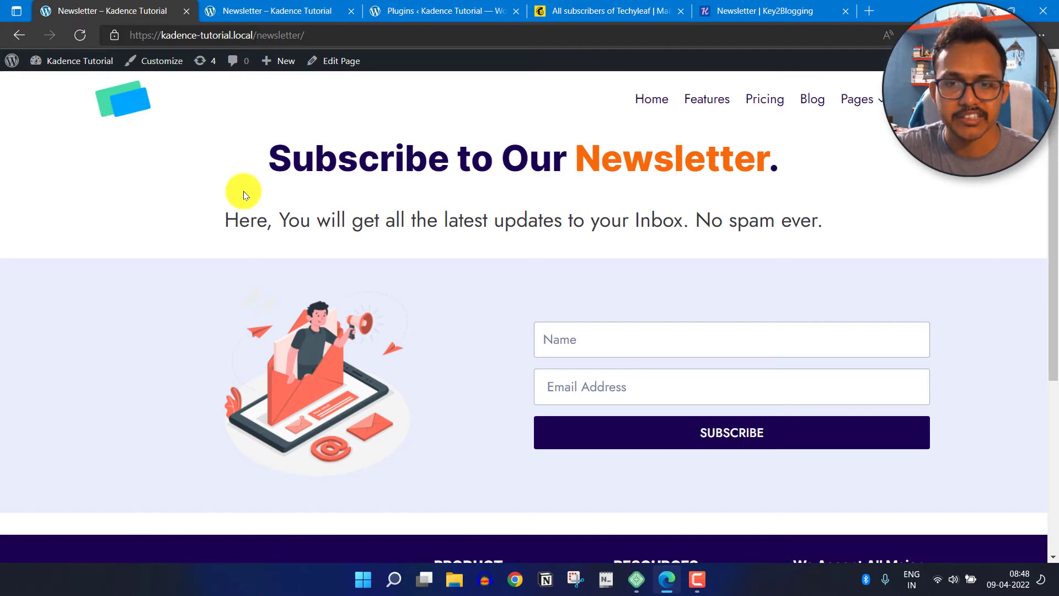
click(594, 338)
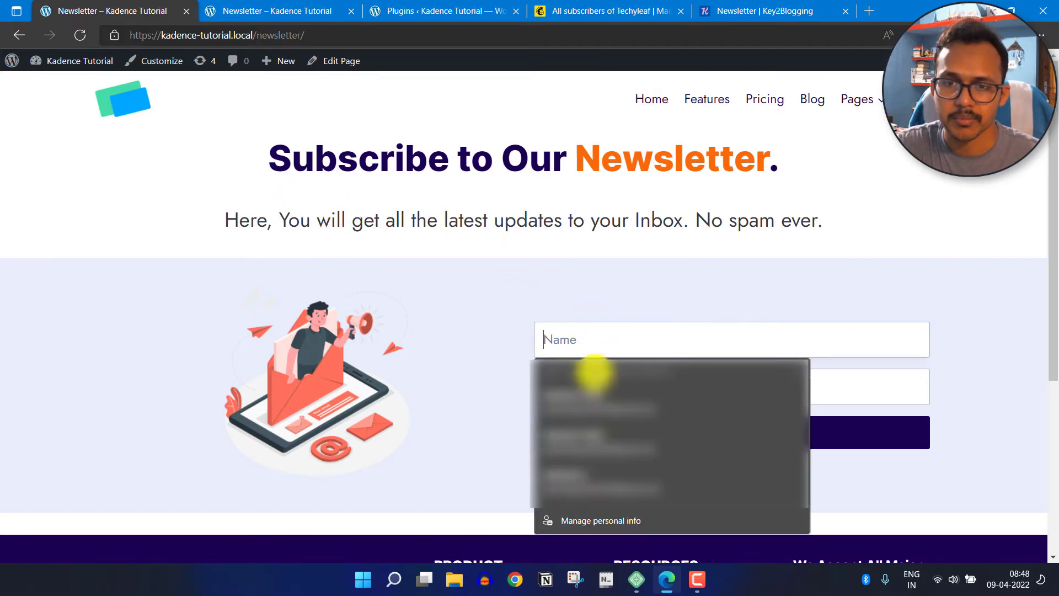
click(600, 404)
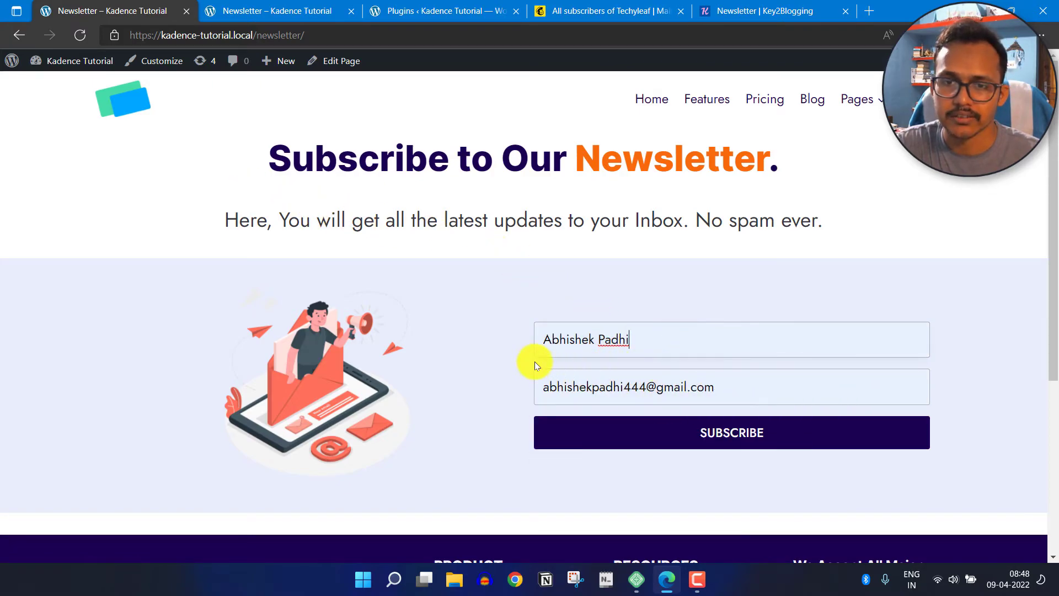
click(739, 433)
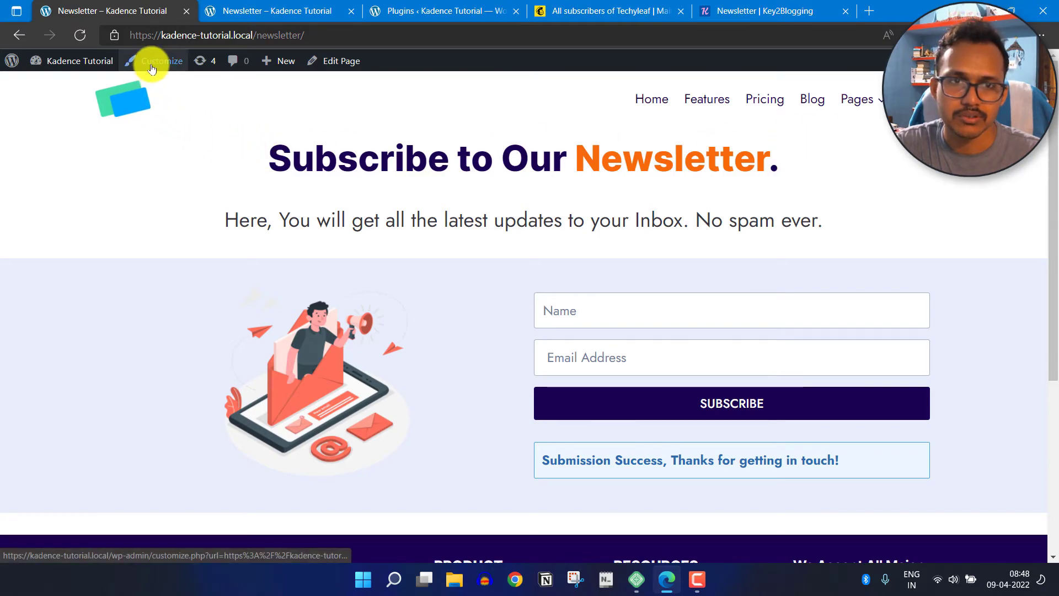
- Select the newsletter page's URL and open the Header settings in the theme customizer
click(325, 35)
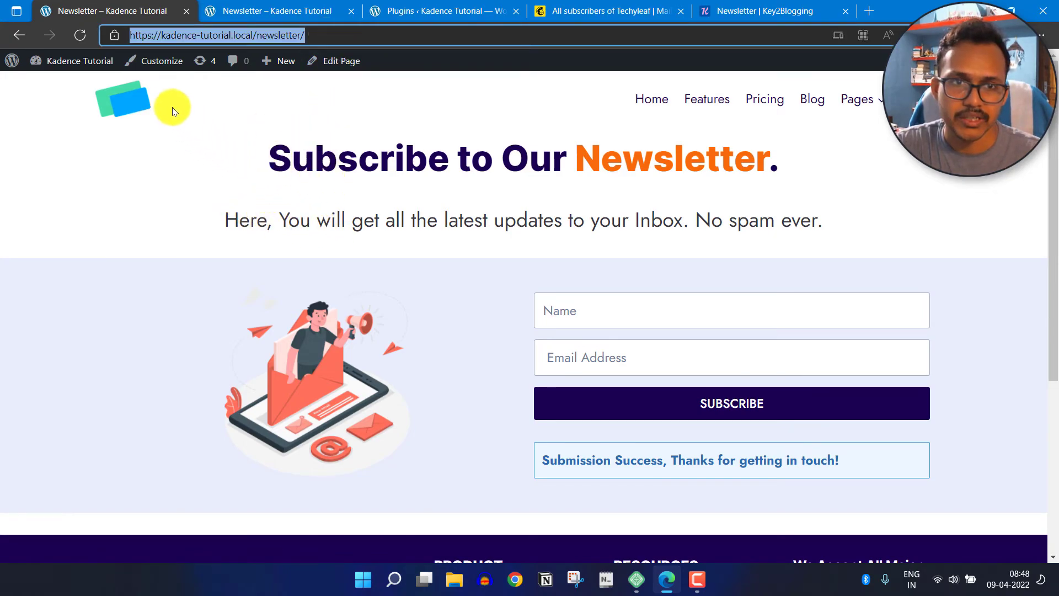
click(158, 64)
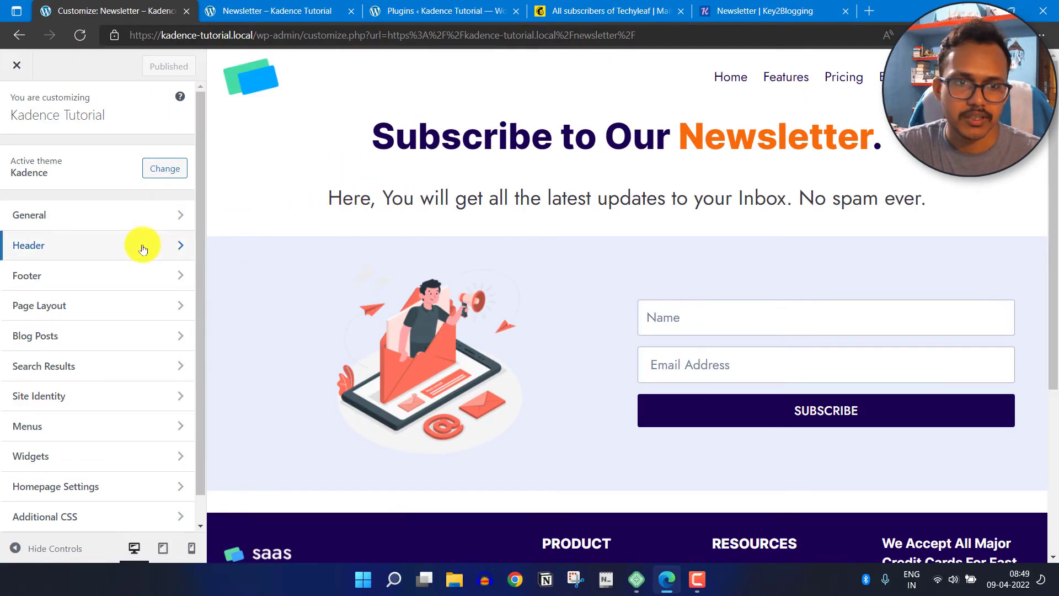
click(143, 247)
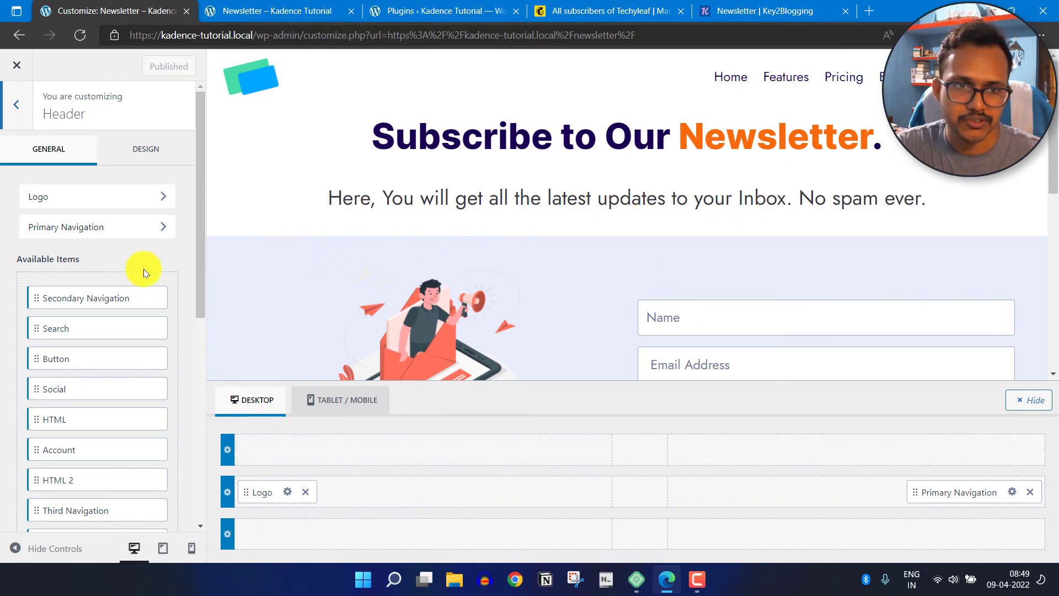
- Add a Button after Primary Navigation in the header's main row and open the button's settings
drag(35, 359, 860, 498)
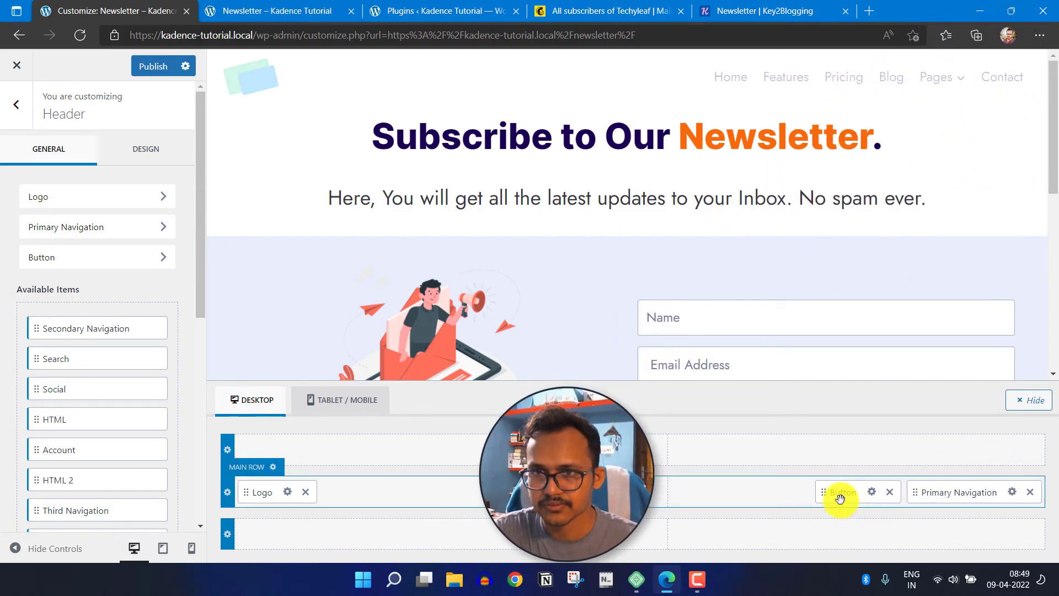
drag(837, 498, 984, 504)
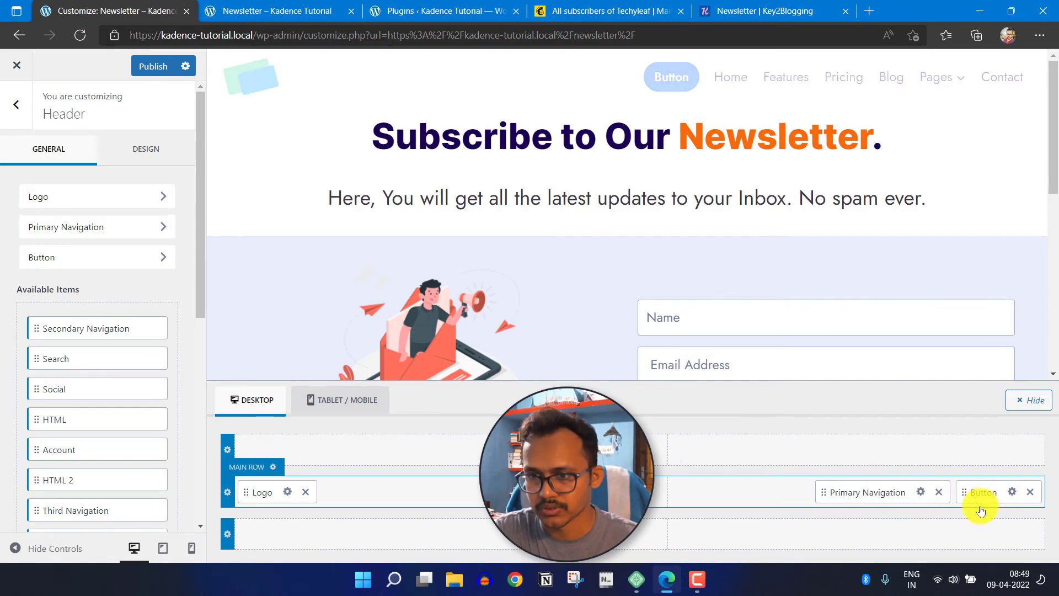
click(1012, 492)
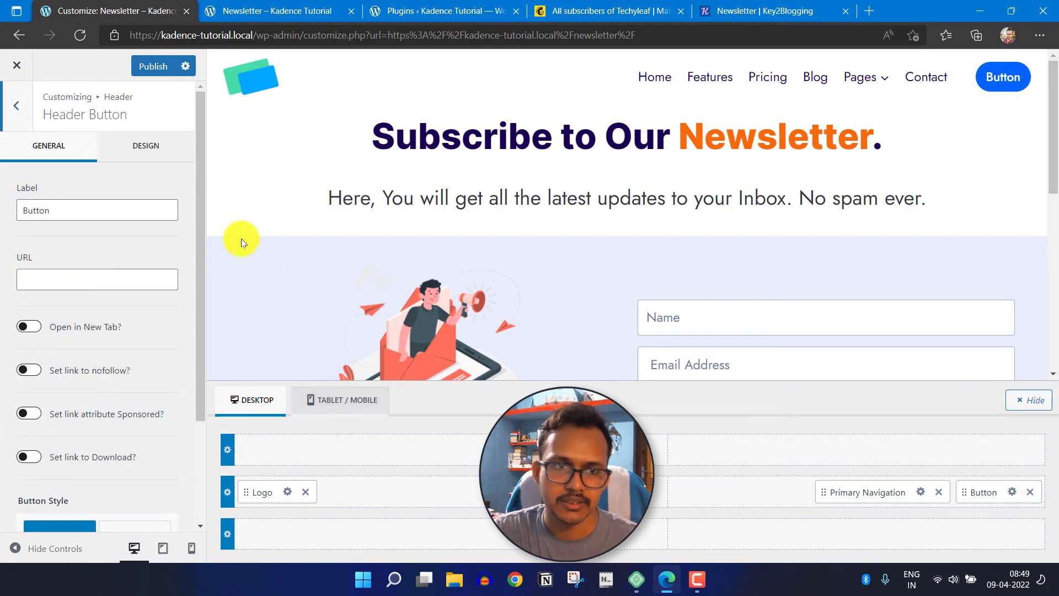
double_click(79, 202)
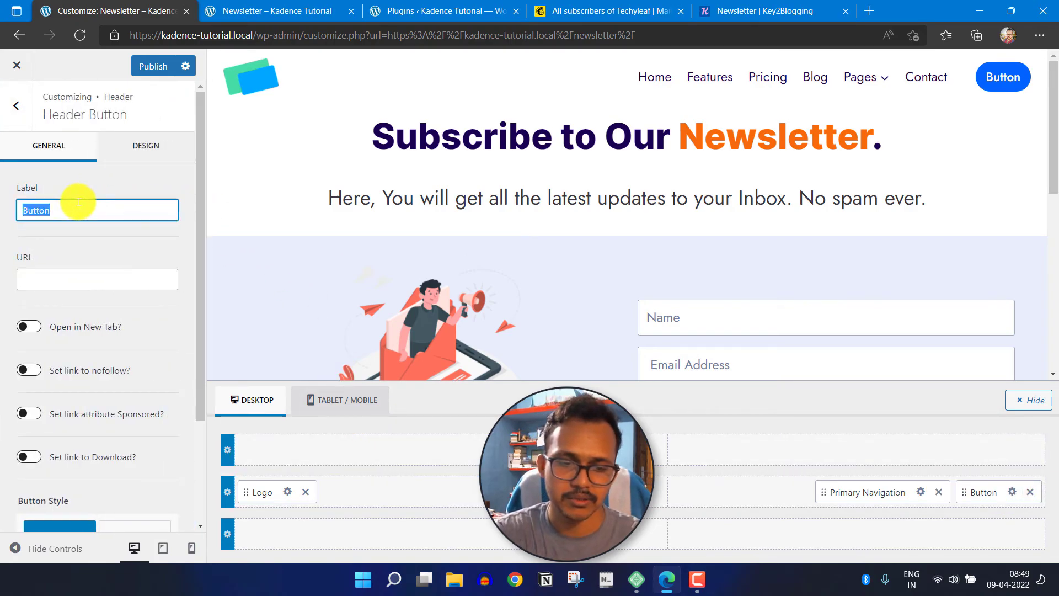
text(Subscribe)
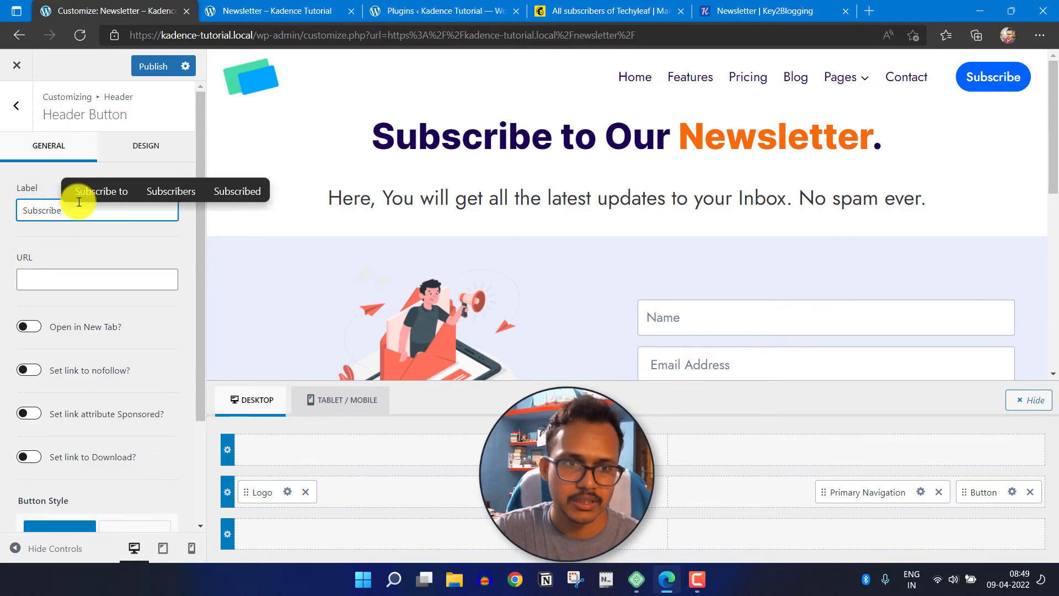
click(68, 283)
key(ctrl+v)
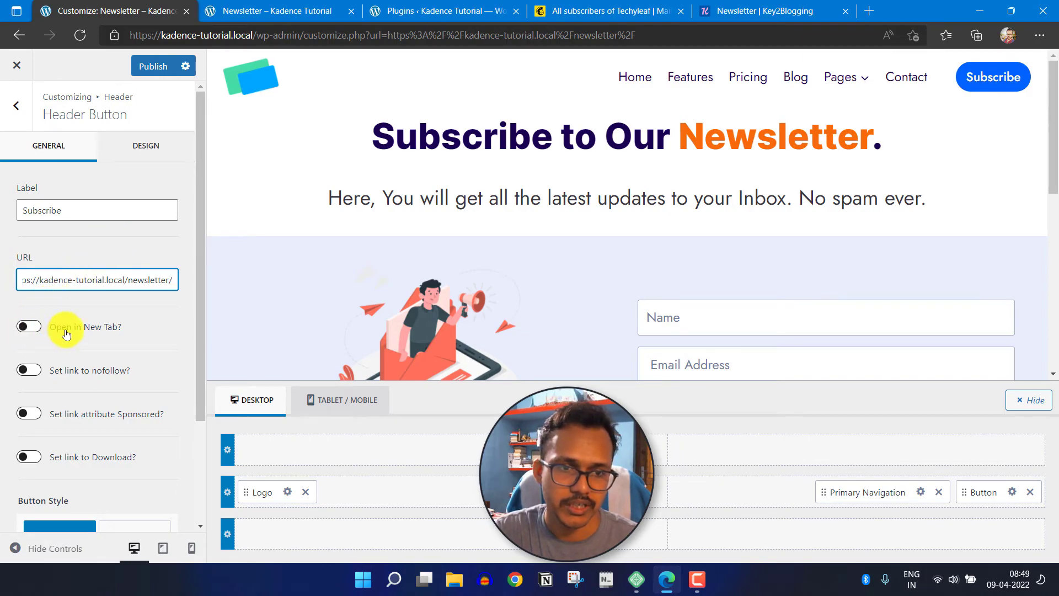
- Try the Outline style on the header button and return it to Filled
scroll(66, 334, down, 3)
click(128, 400)
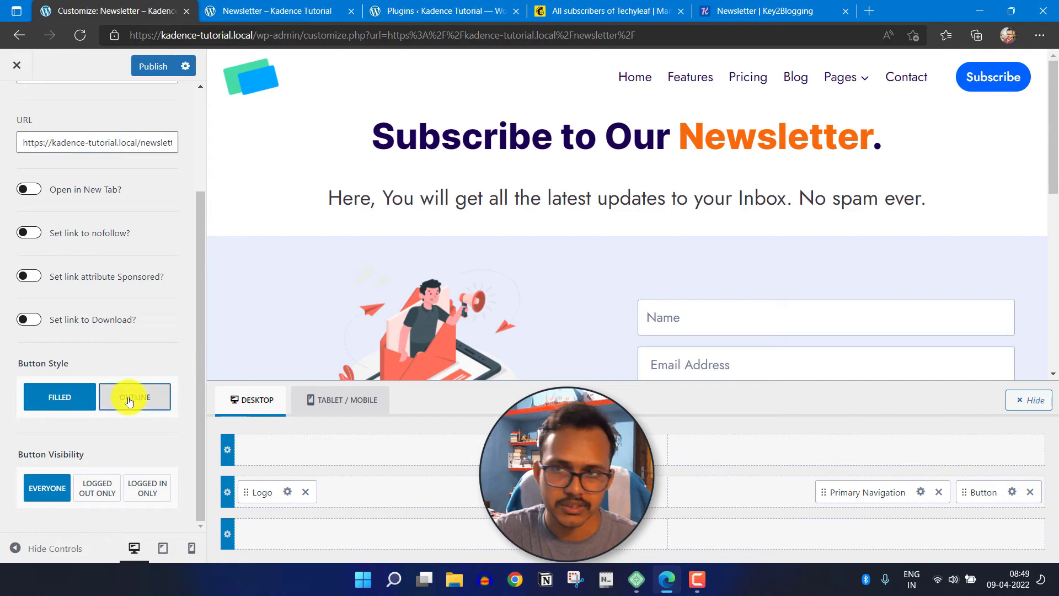
click(64, 402)
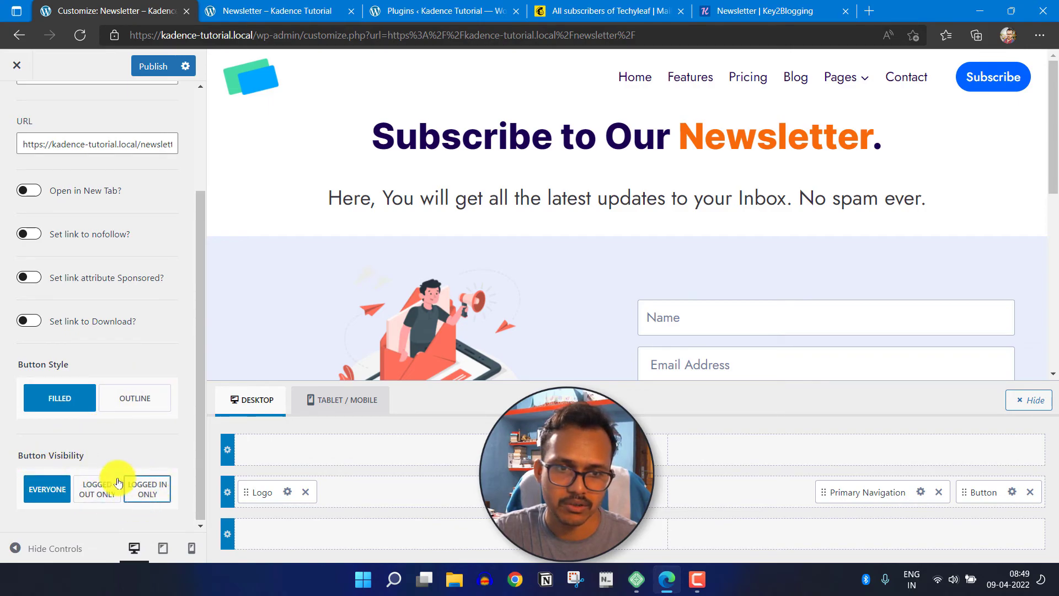
scroll(71, 472, up, 3)
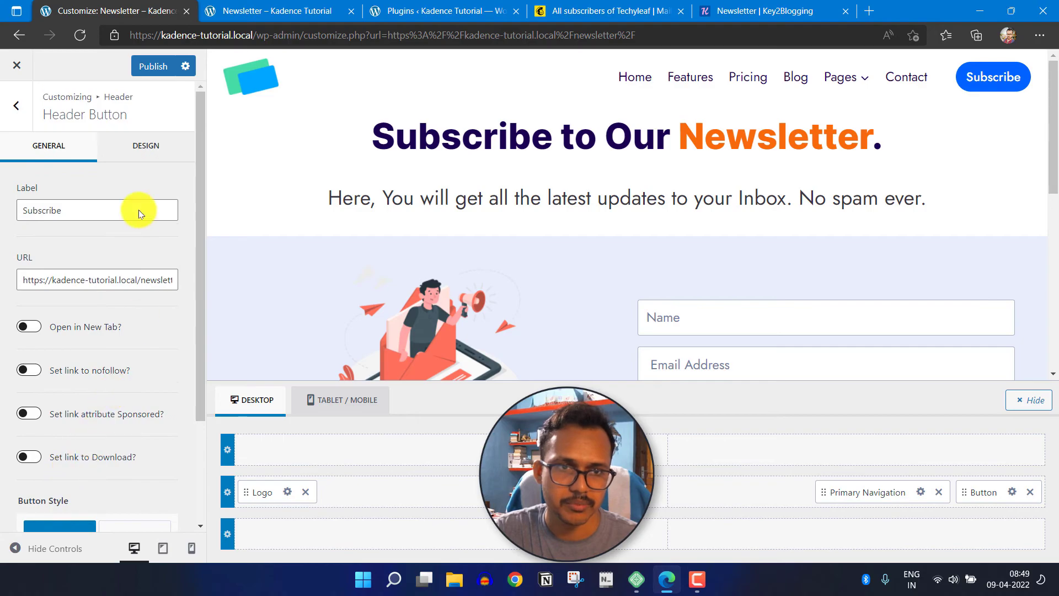
- Try the SM, MD and LG sizes in the header button's design settings and return the size to Custom
click(146, 143)
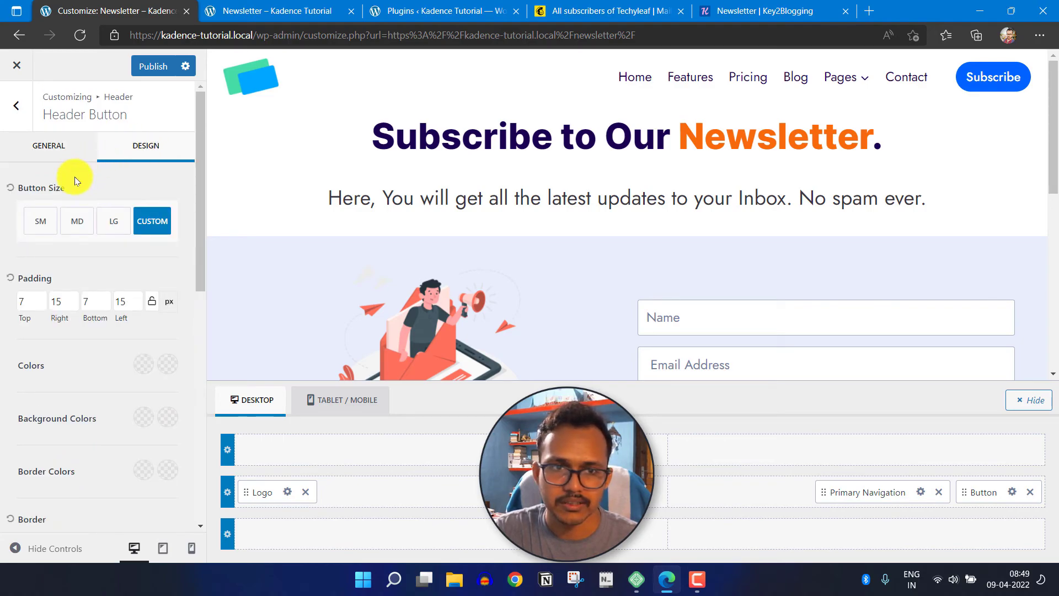
click(43, 227)
click(80, 226)
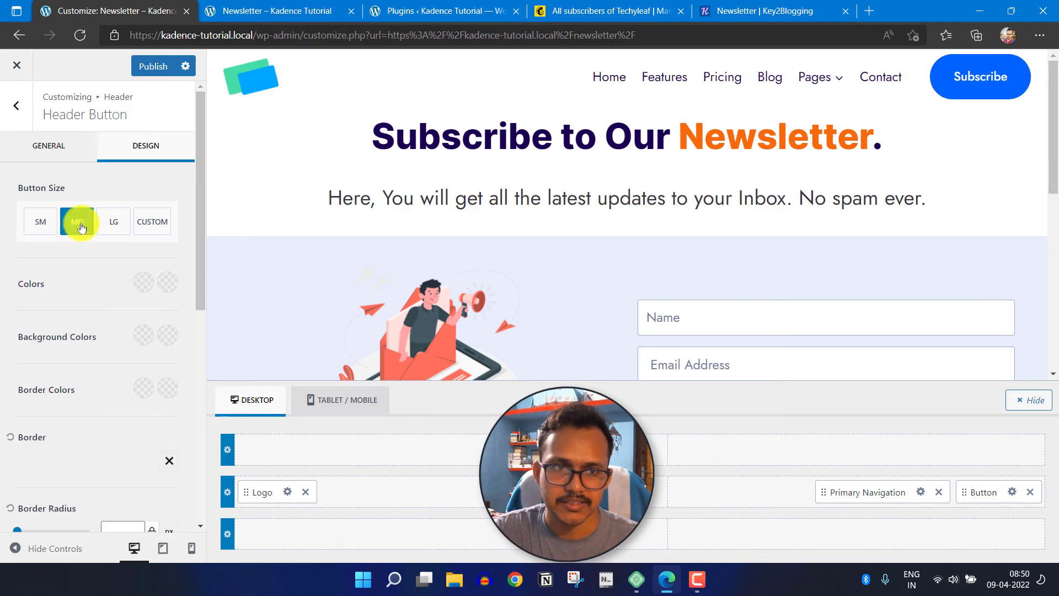
click(114, 223)
click(36, 221)
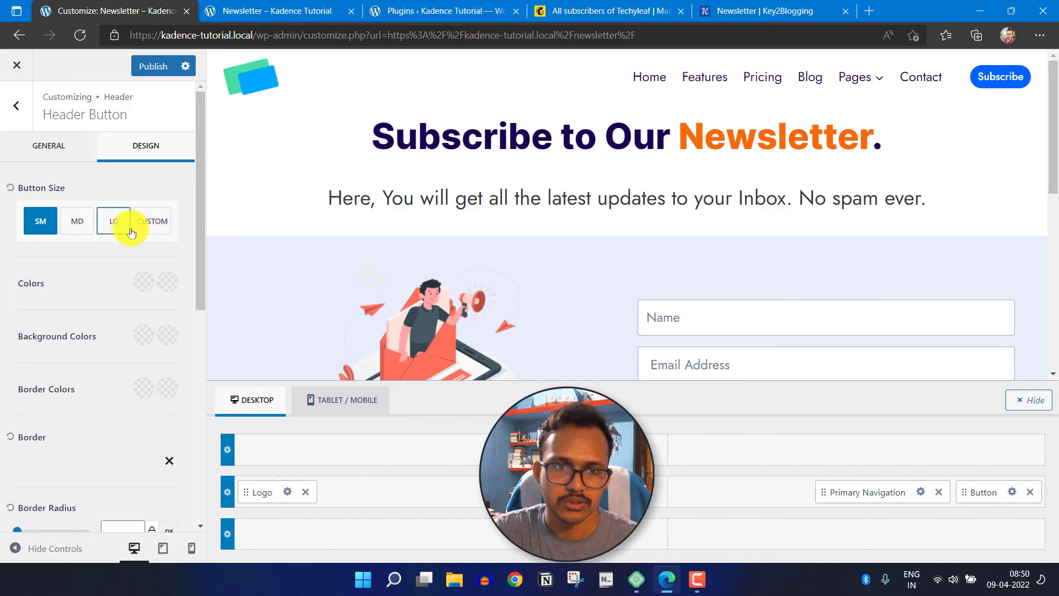
click(147, 224)
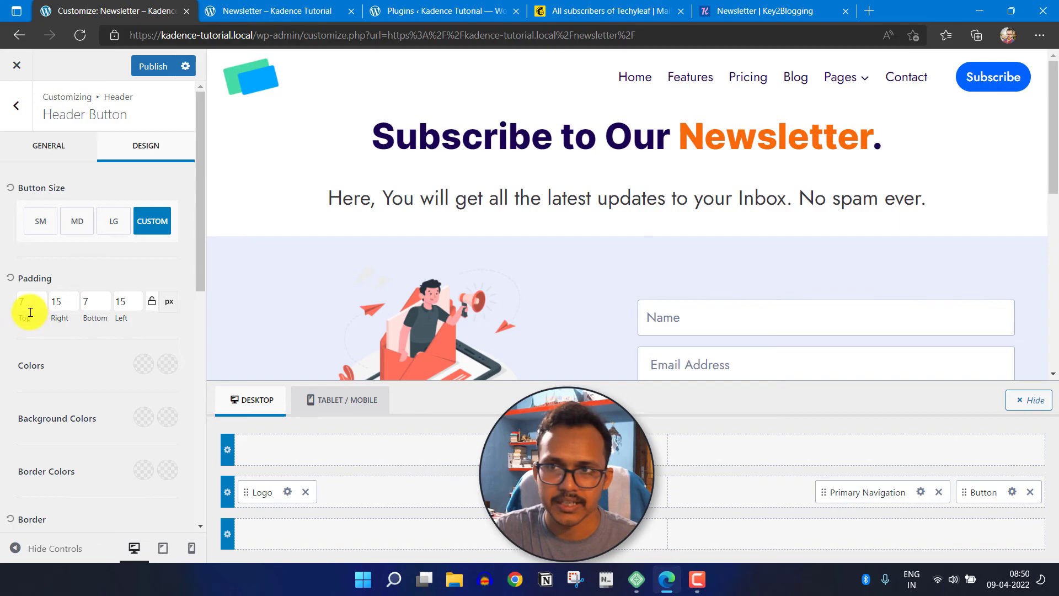
- Set the header button's top and bottom padding to 10 px in its design settings
click(41, 298)
click(41, 298)
click(41, 298)
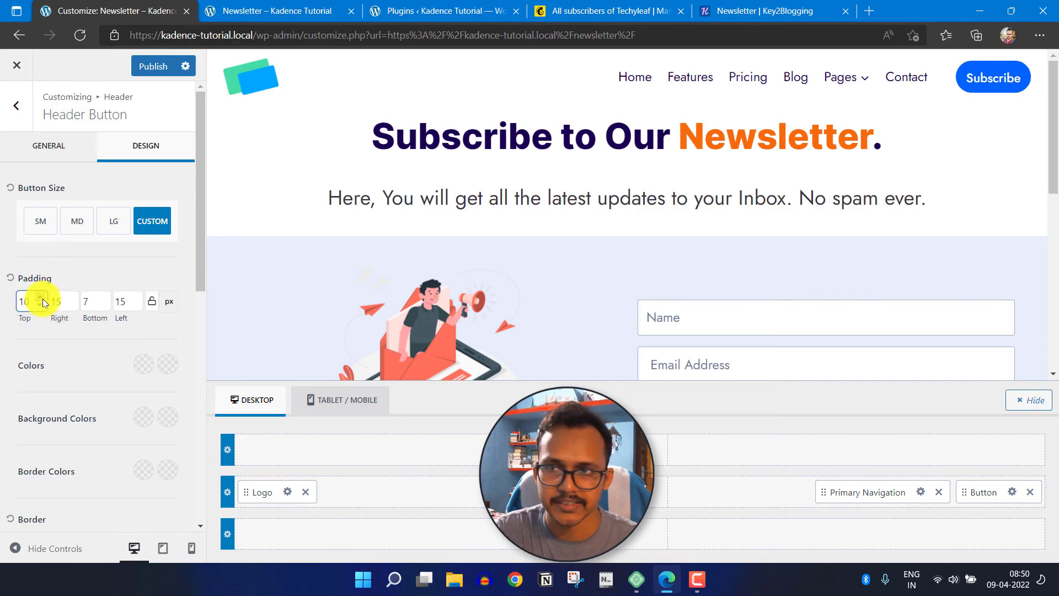
click(103, 297)
click(104, 298)
click(104, 298)
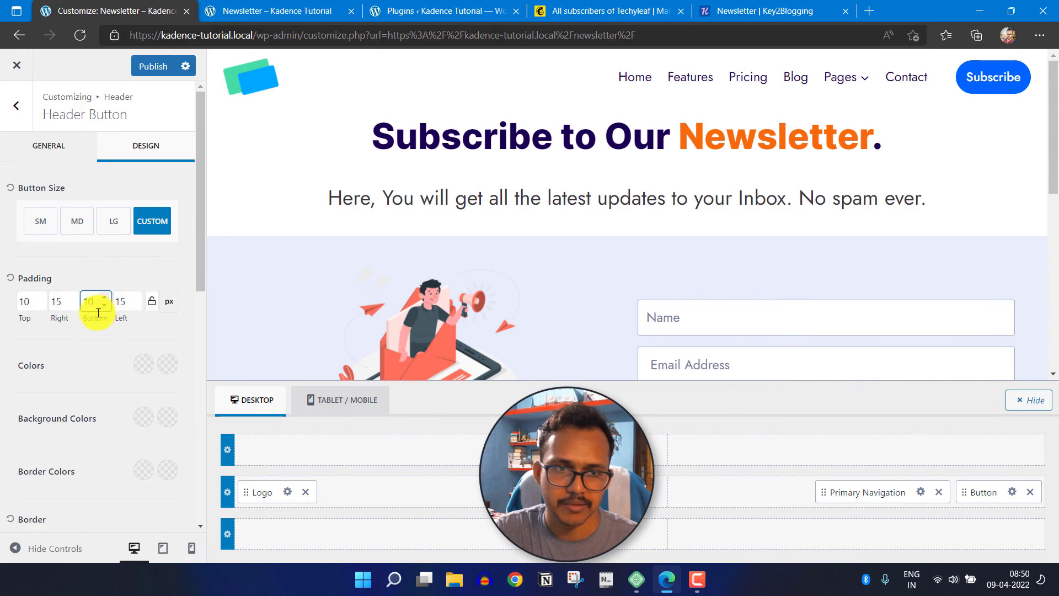
- Set the header button's border radius to 3 px
scroll(101, 339, down, 6)
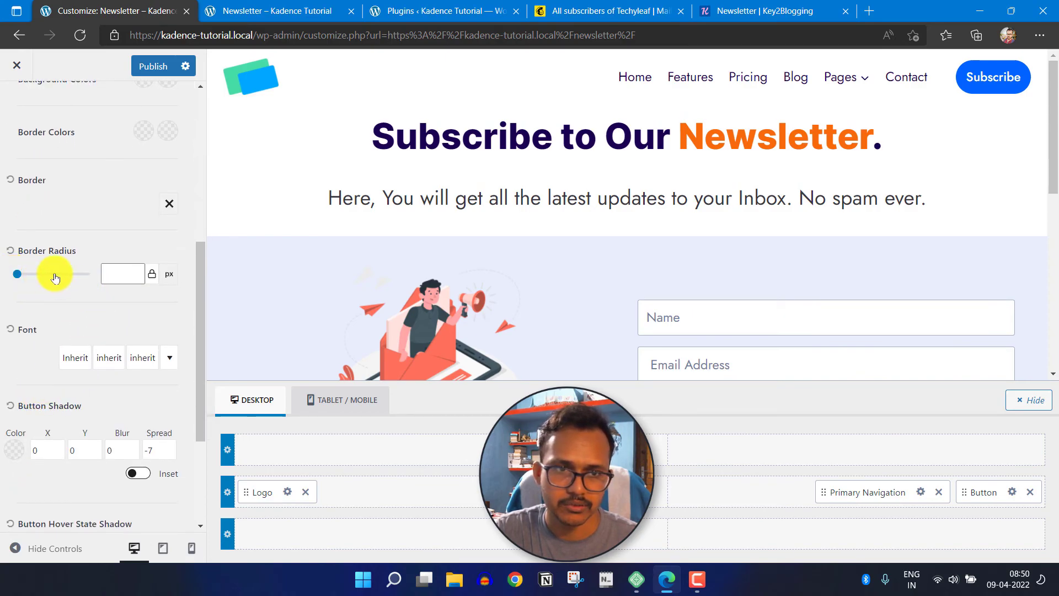
click(127, 279)
text(0)
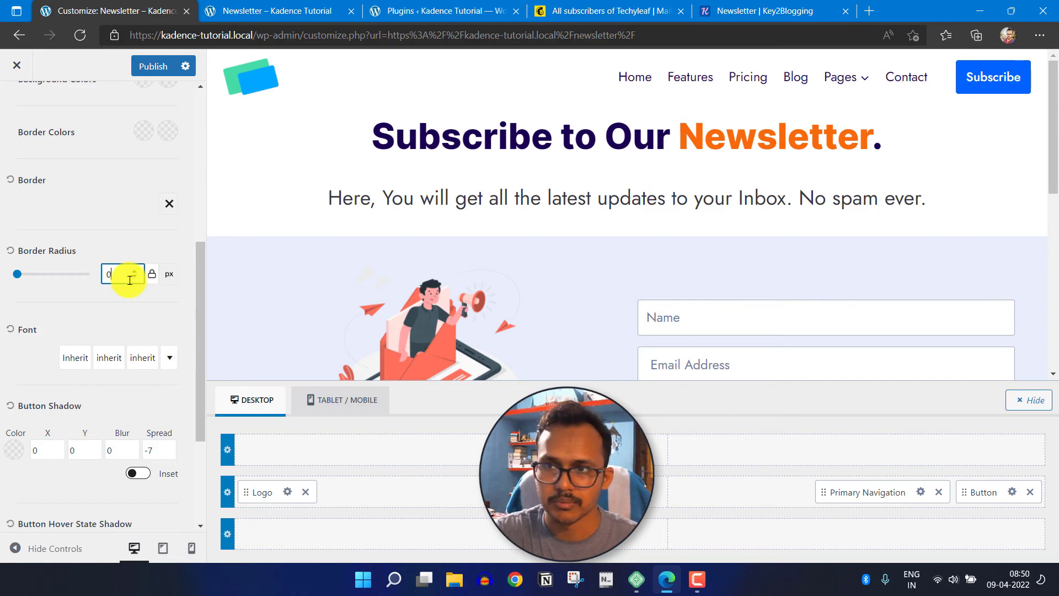
key(BackSpace)
text(3)
click(61, 299)
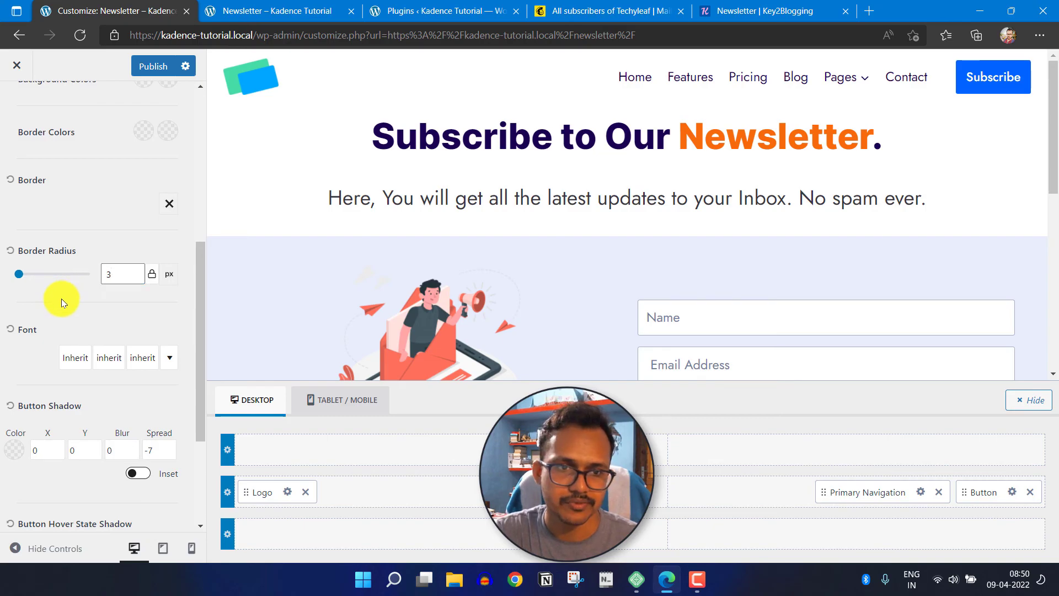
- Make the header button's normal shadow inset, with X 2, Y 3 and Blur 2
scroll(41, 341, down, 4)
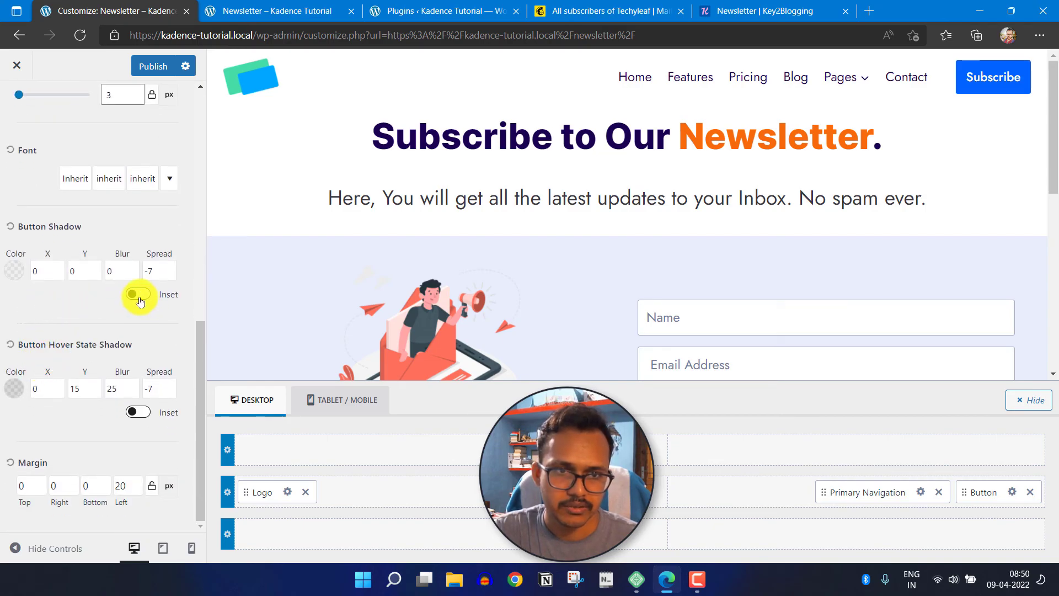
click(134, 297)
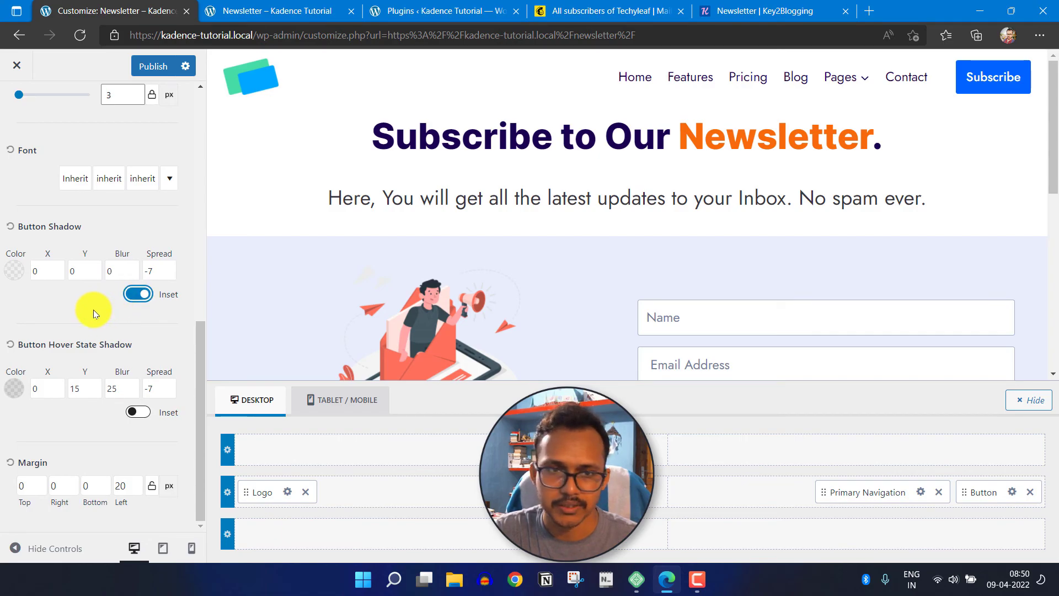
click(59, 268)
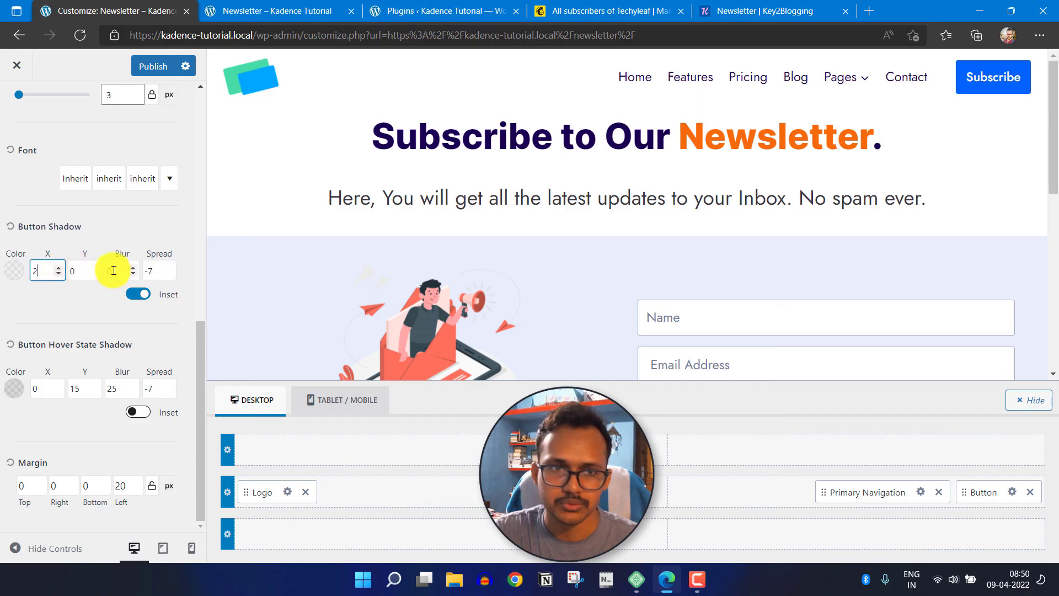
click(95, 269)
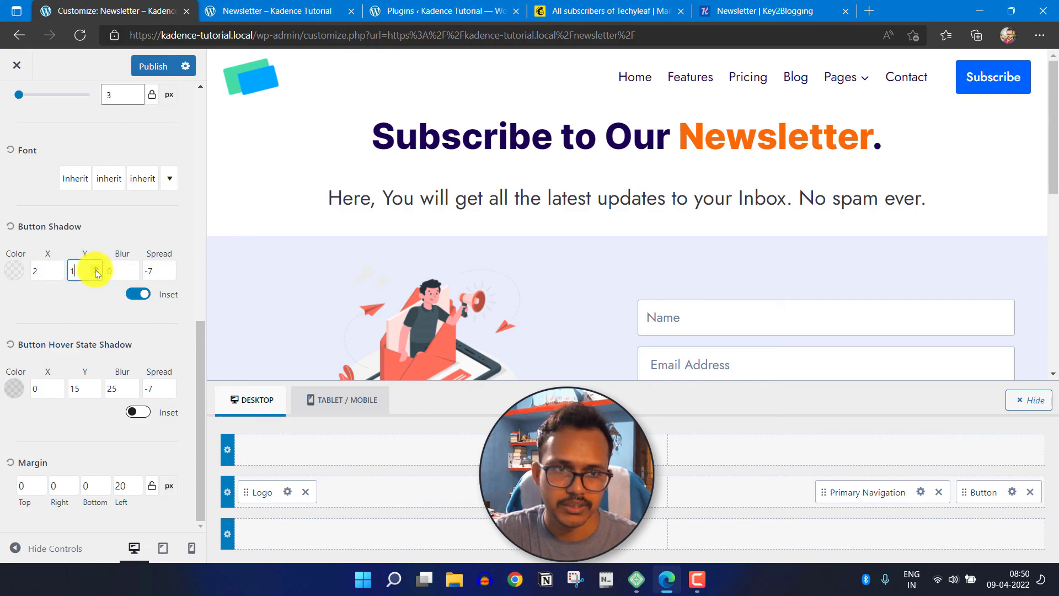
click(133, 268)
click(133, 268)
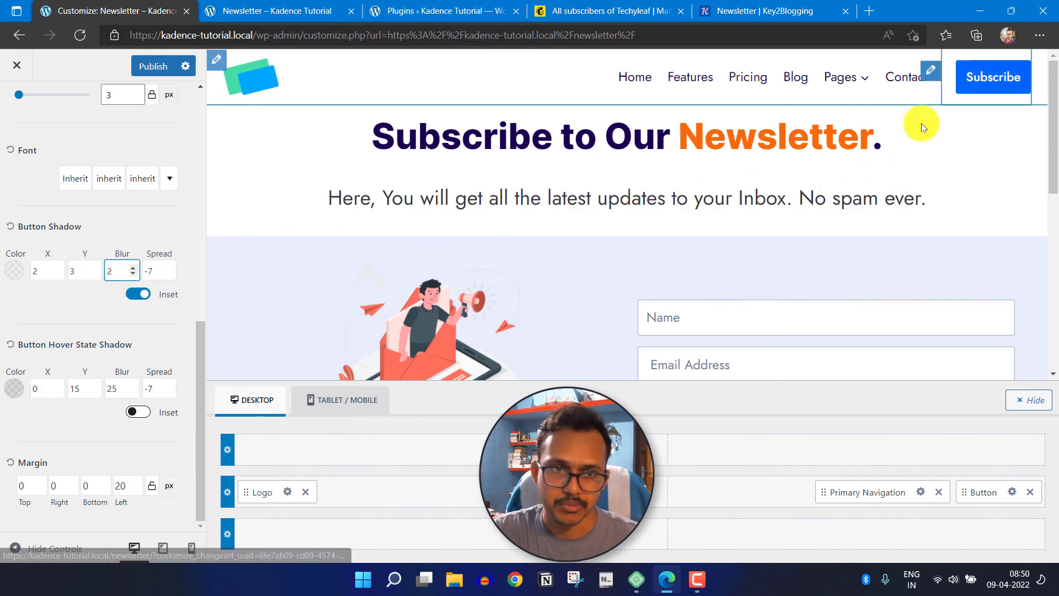
- Publish the header button changes made in the theme customizer
scroll(17, 230, up, 5)
scroll(33, 237, up, 5)
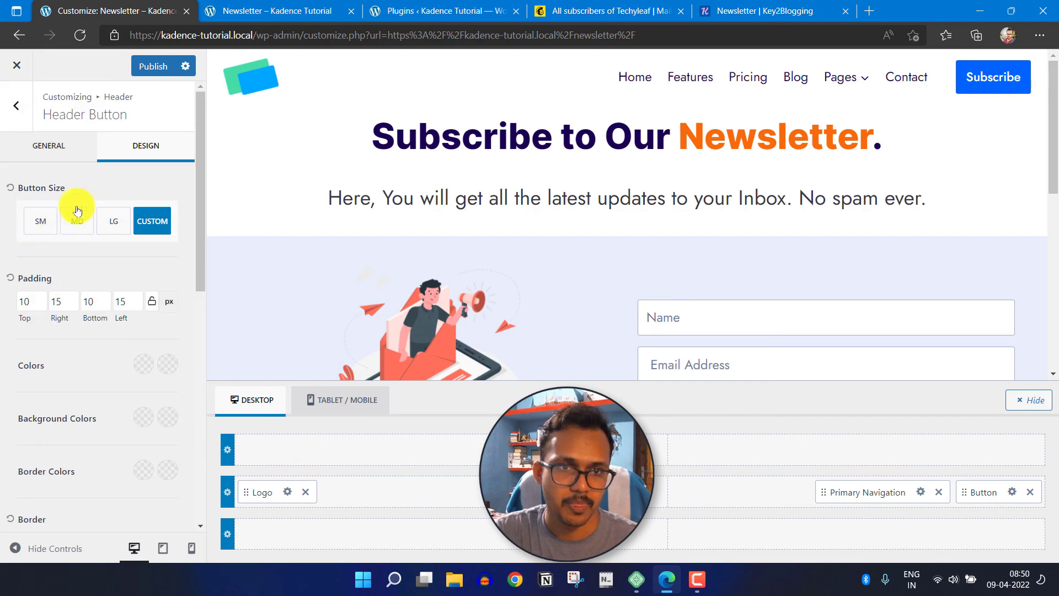
click(160, 68)
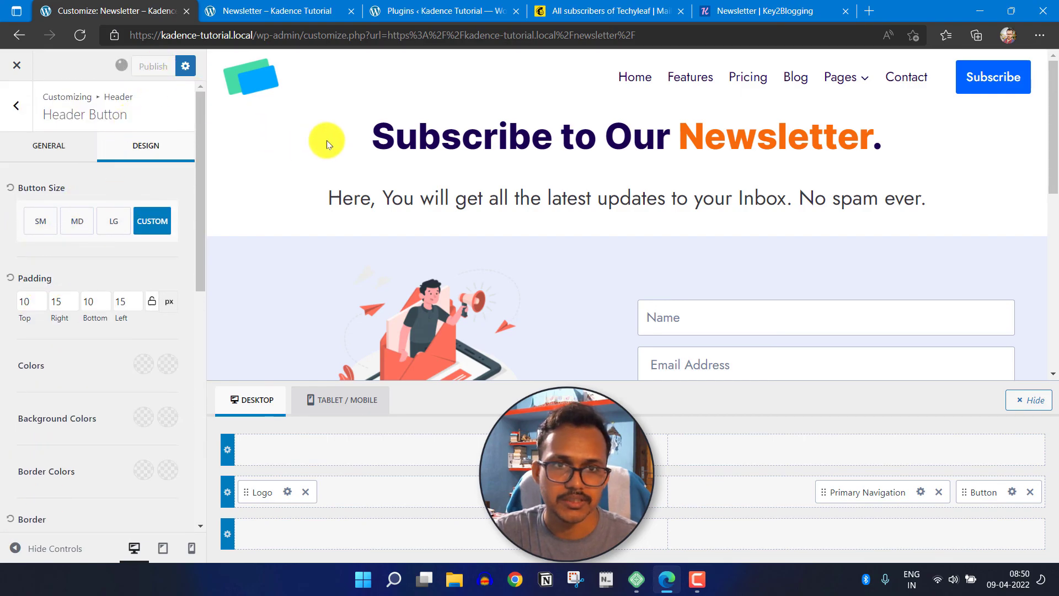
- Reload the live site, go to its home page, and follow the Subscribe button in the header
click(281, 10)
key(F5)
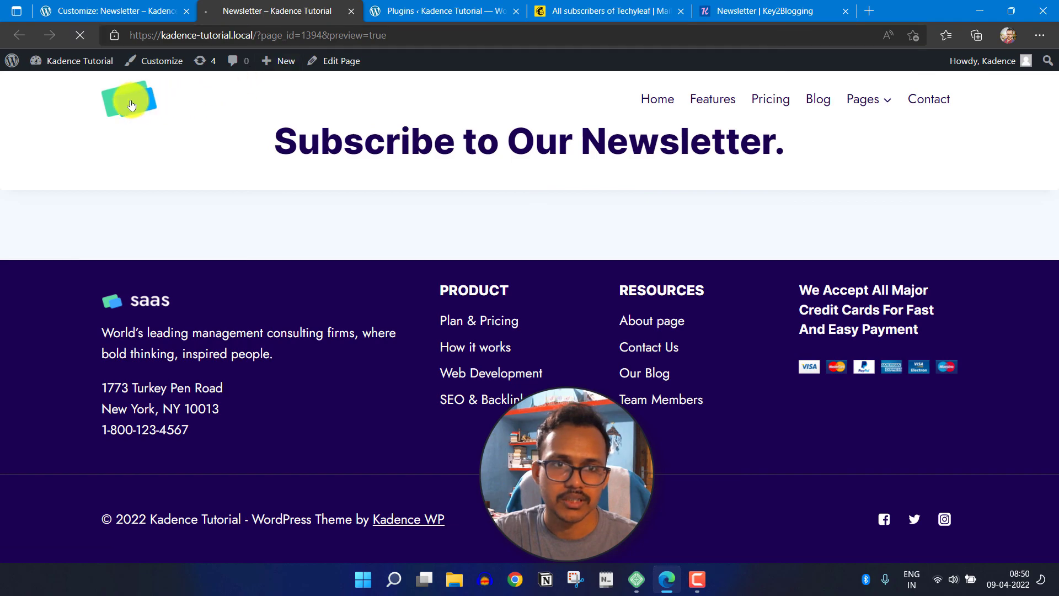
click(131, 105)
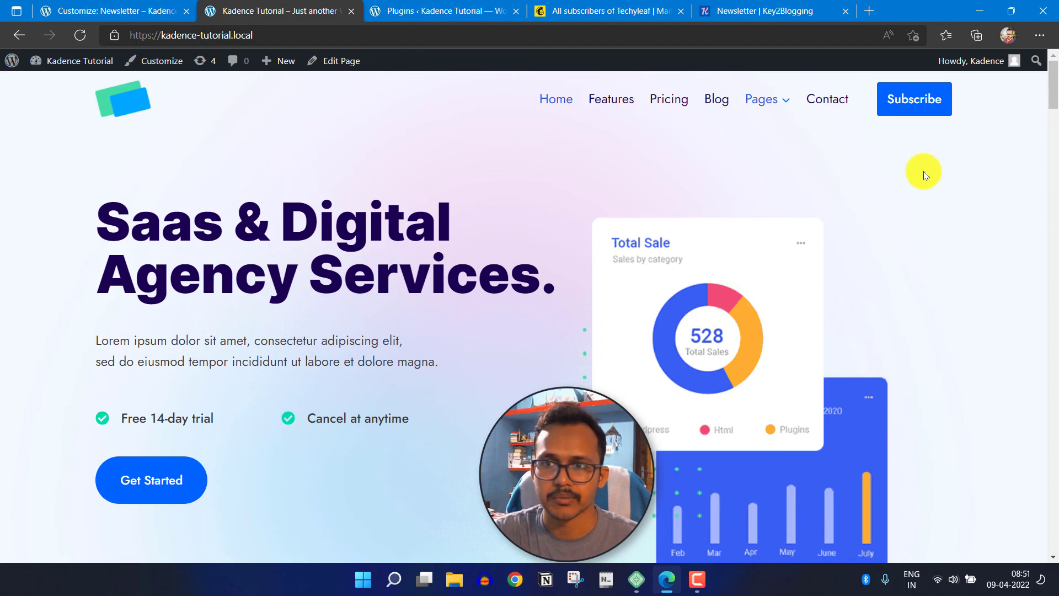
click(900, 104)
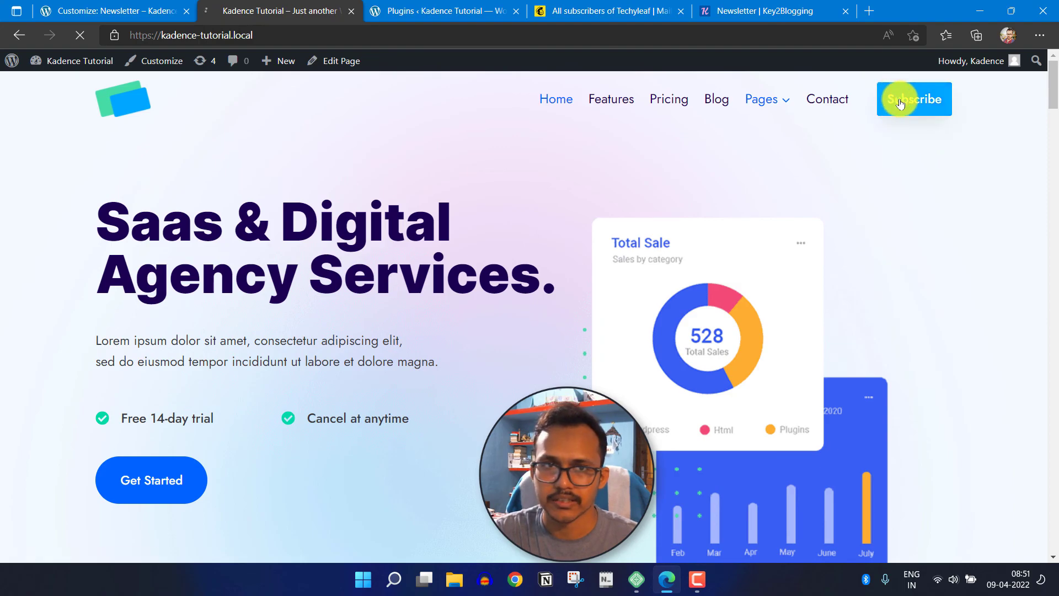